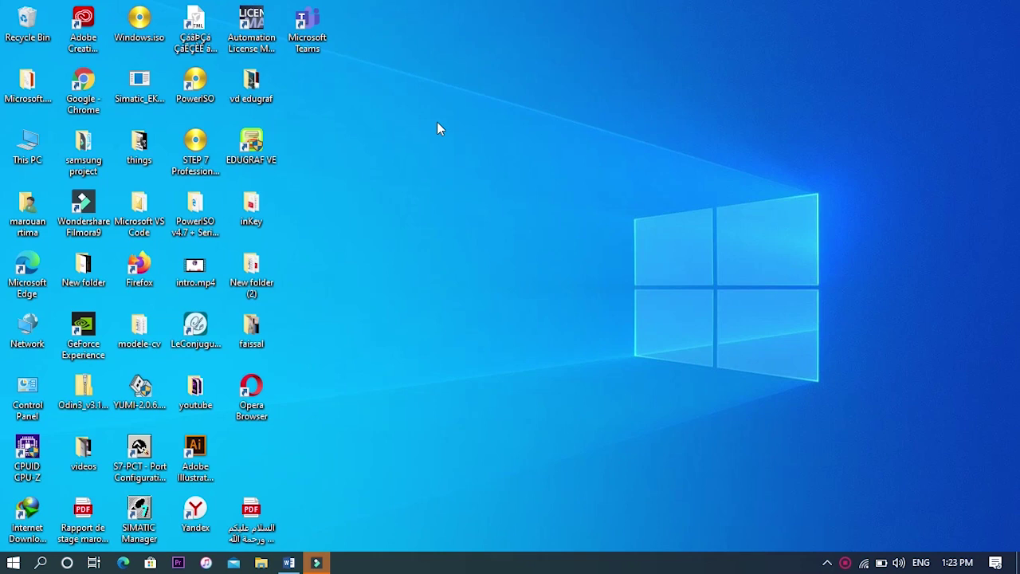
Step: Refresh the desktop and bring up Achraf.docx in Word
{"action": "right_click", "coordinate": [498, 104]}
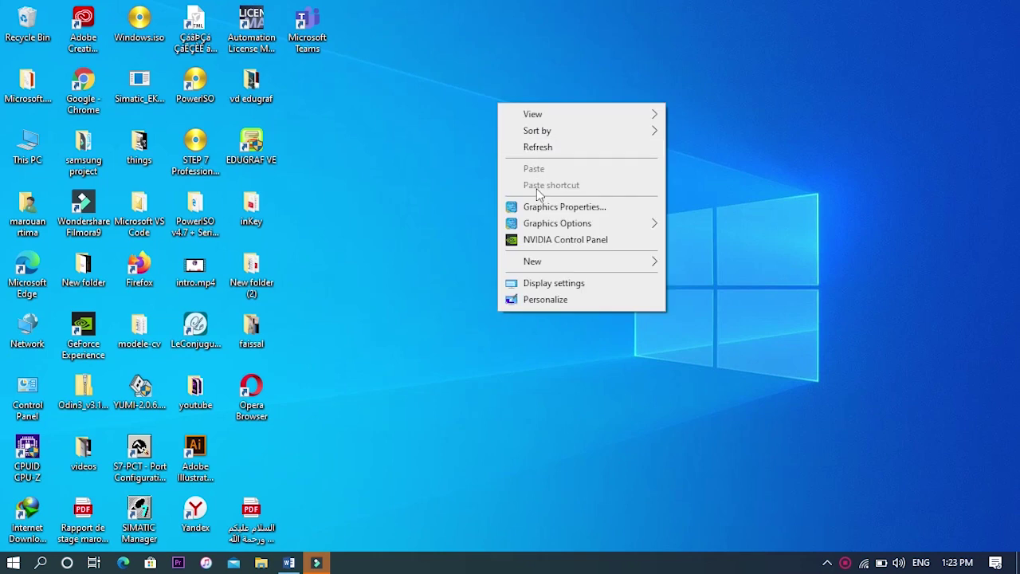
{"action": "left_click", "coordinate": [537, 147]}
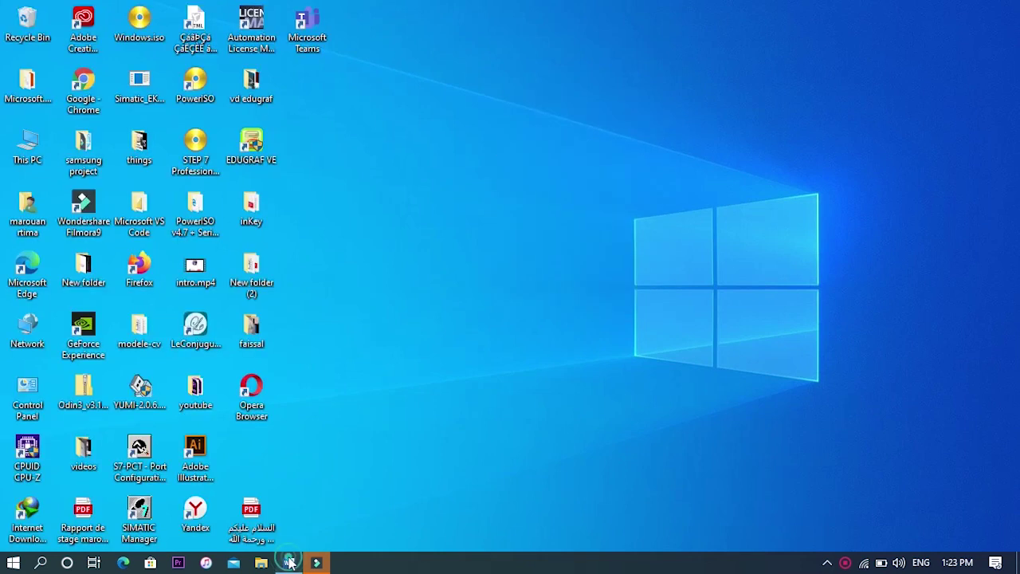
{"action": "left_click", "coordinate": [289, 563]}
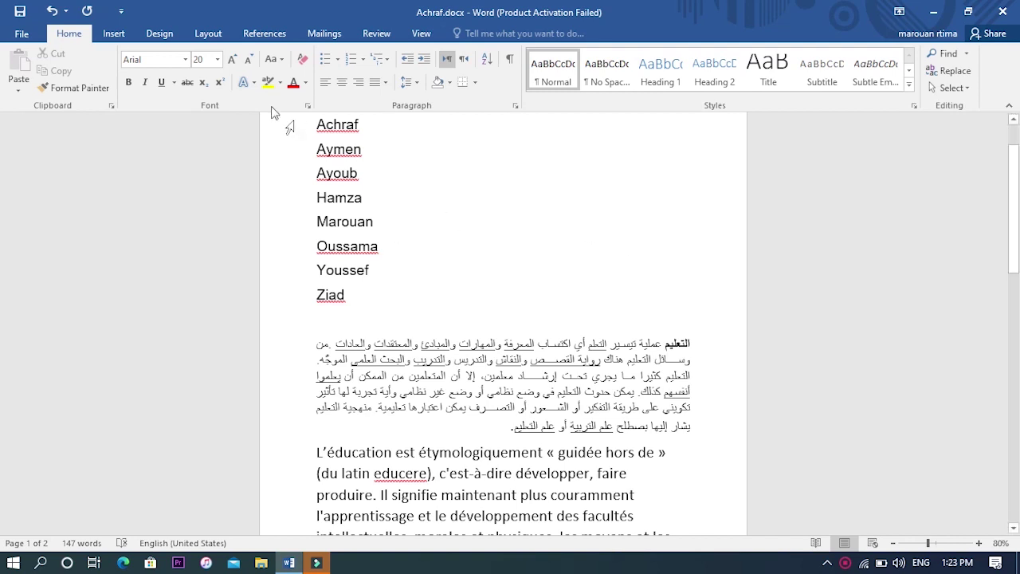
Step: Insert the first JPG from Downloads, the blue Word-beginners picture, below Ziad
{"action": "left_click", "coordinate": [113, 35]}
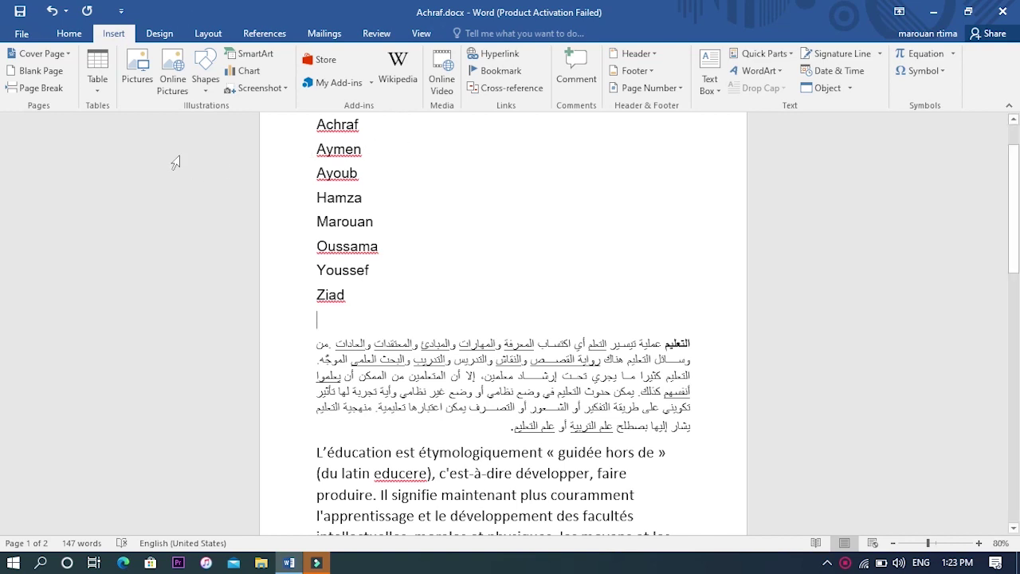
{"action": "left_click", "coordinate": [131, 83]}
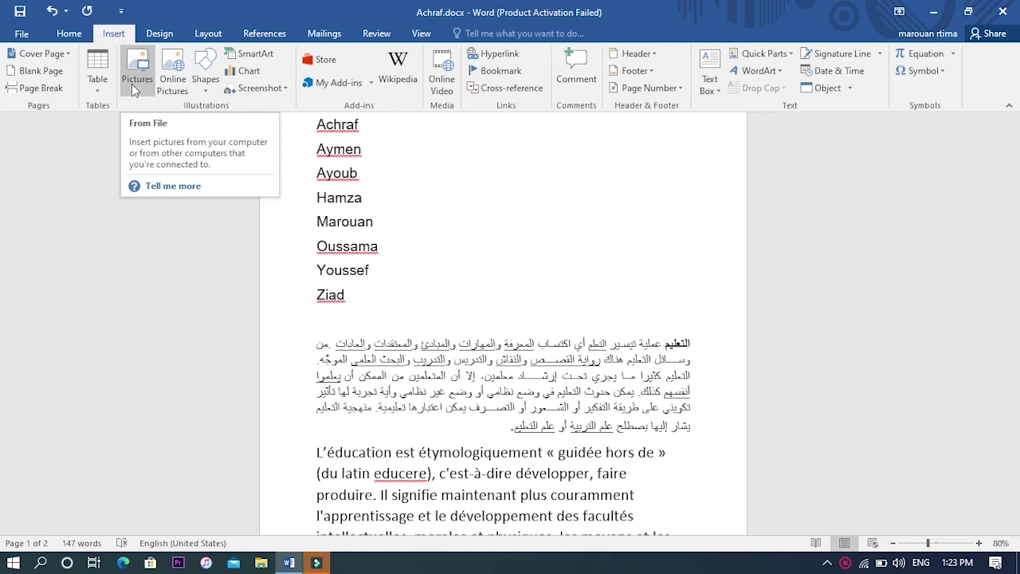
{"action": "left_click", "coordinate": [137, 83]}
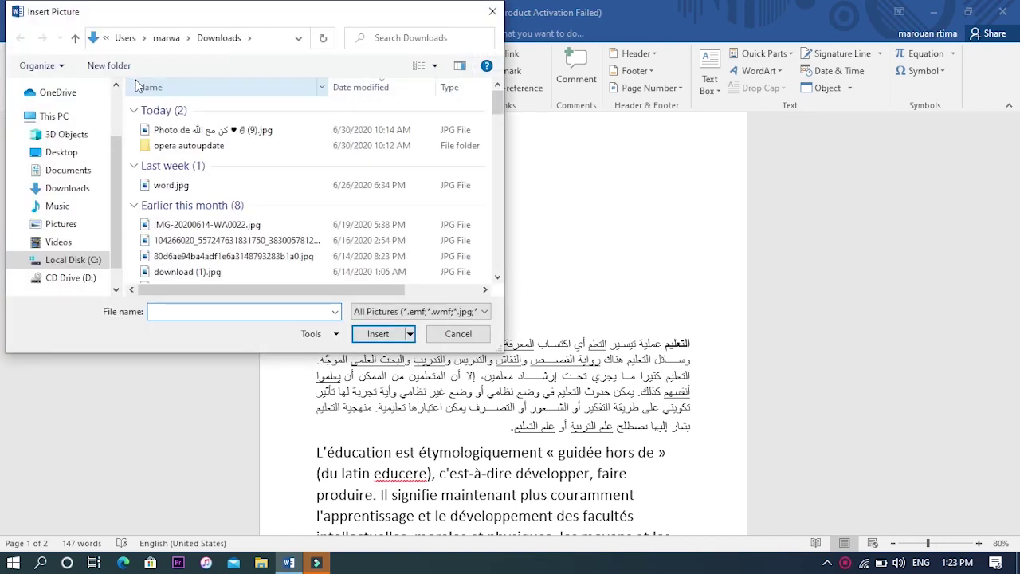
{"action": "left_click", "coordinate": [177, 129]}
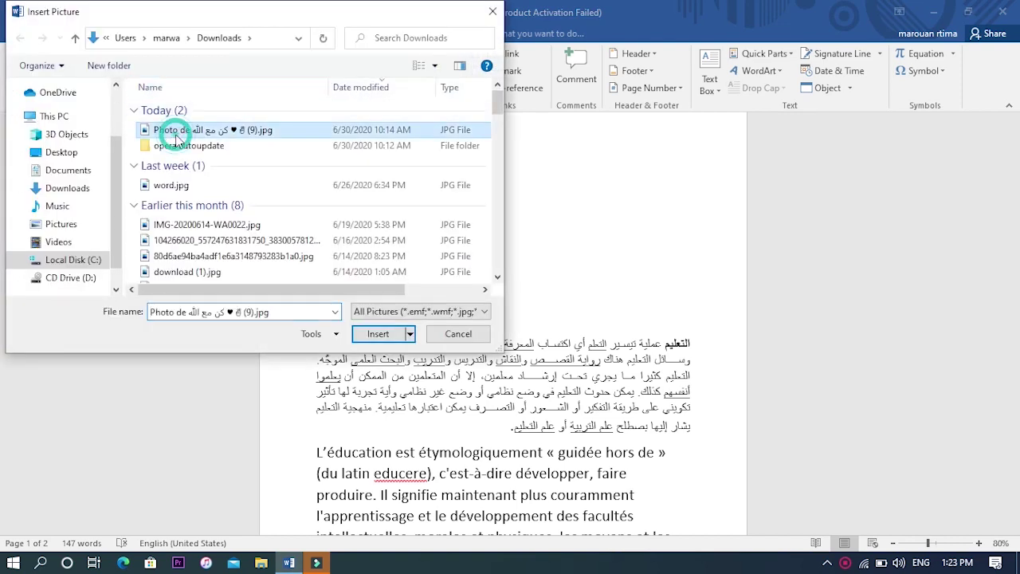
{"action": "left_click", "coordinate": [378, 335]}
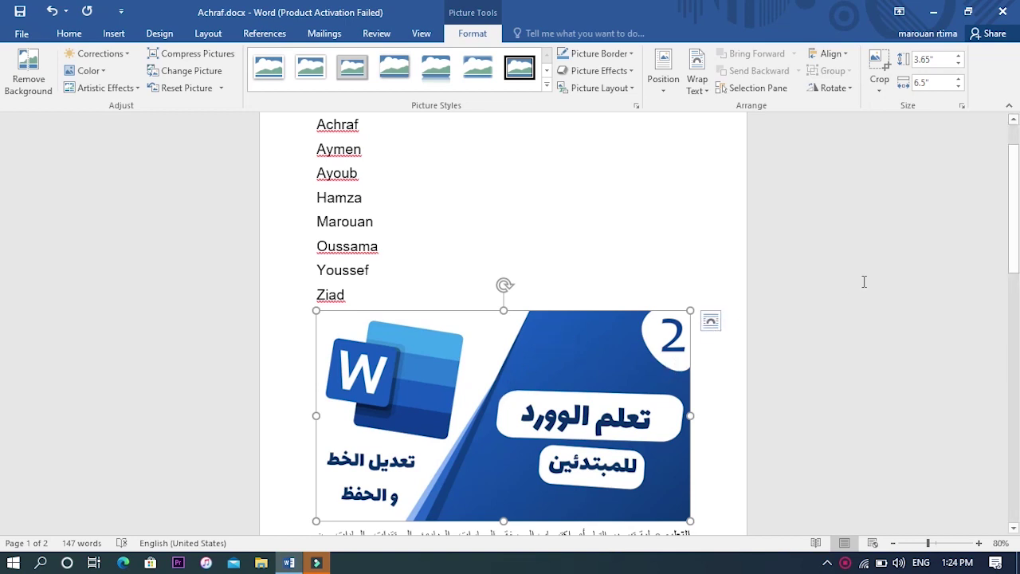
Step: Set the picture's text wrapping to Square
{"action": "left_click", "coordinate": [490, 436]}
{"action": "right_click", "coordinate": [490, 436]}
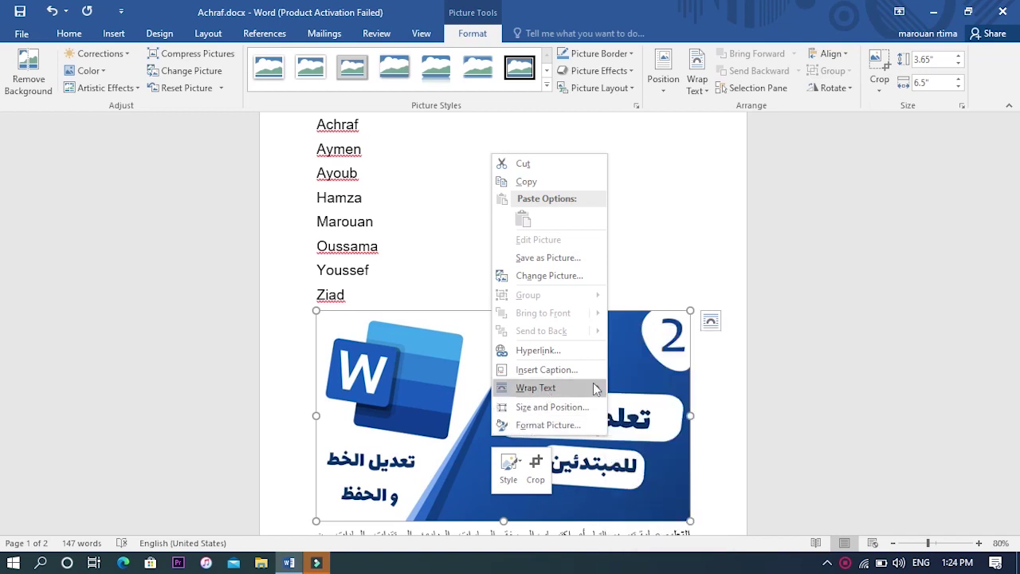
{"action": "left_click", "coordinate": [637, 337]}
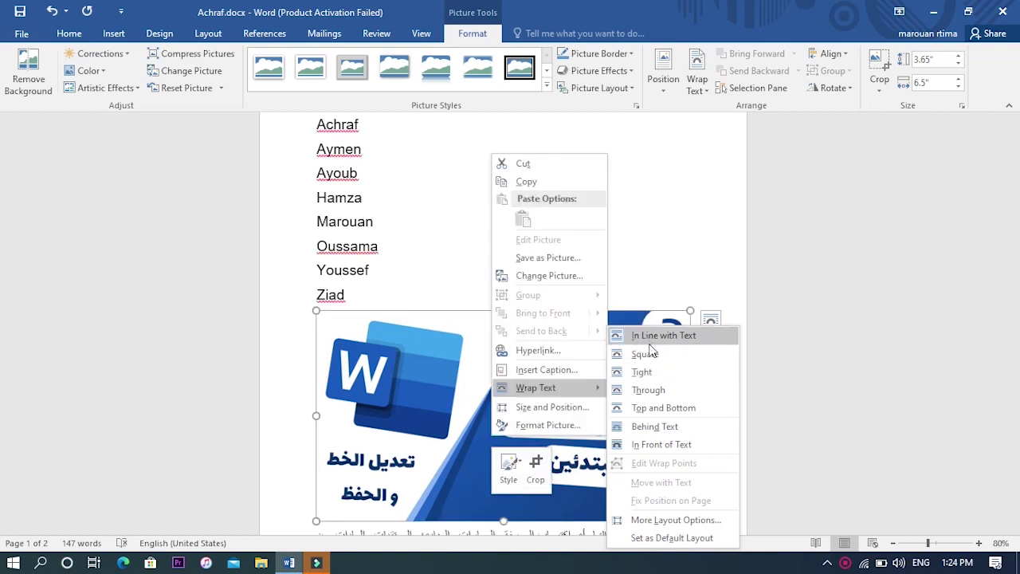
{"action": "left_click", "coordinate": [652, 336]}
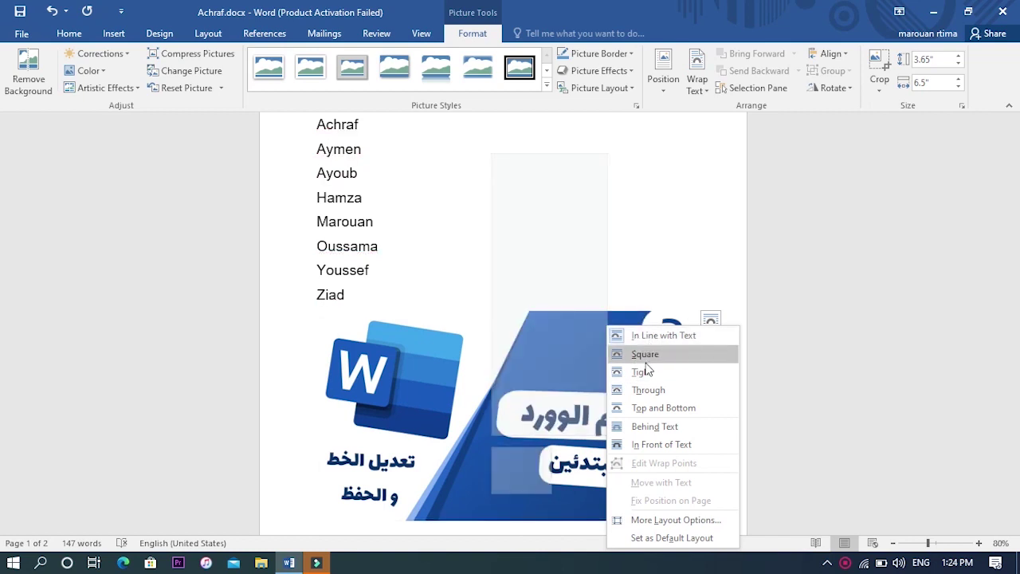
{"action": "left_click", "coordinate": [650, 286]}
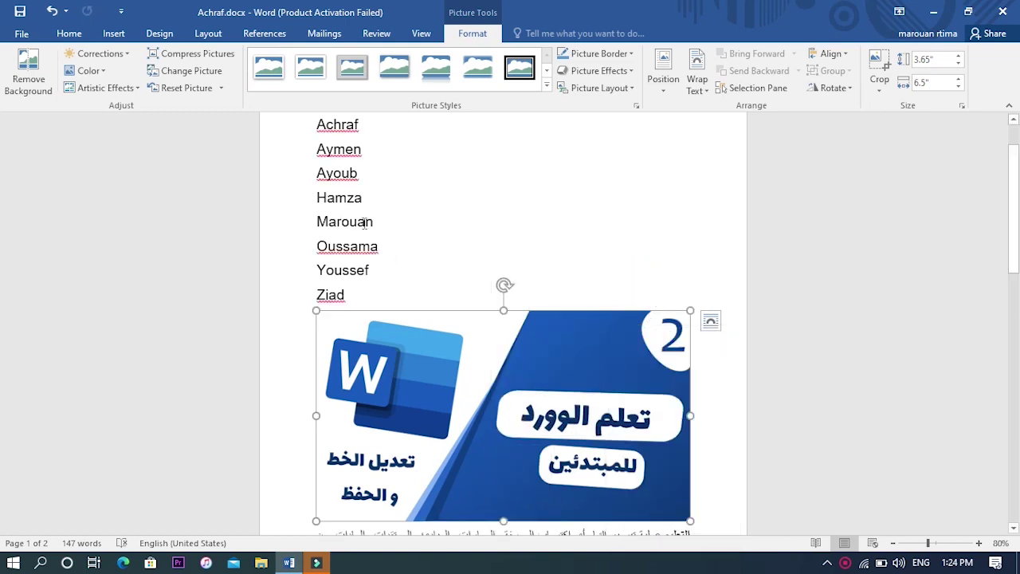
Step: Add two new lines after Marouan in the name list, typing 'Cskcs['
{"action": "left_click", "coordinate": [390, 220]}
{"action": "key", "text": "Return"}
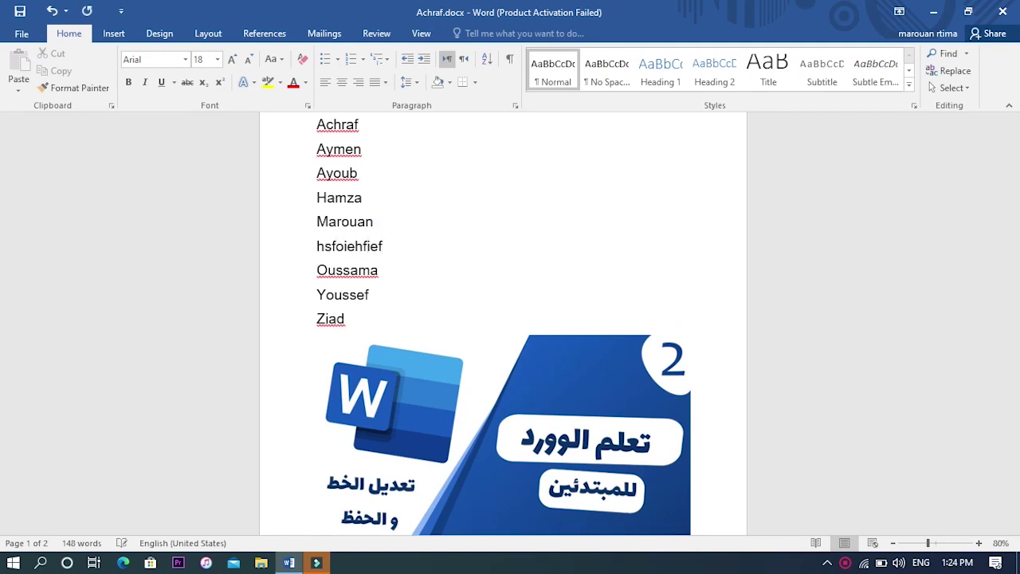
{"action": "key", "text": "Return"}
{"action": "type", "text": "Cskcs["}
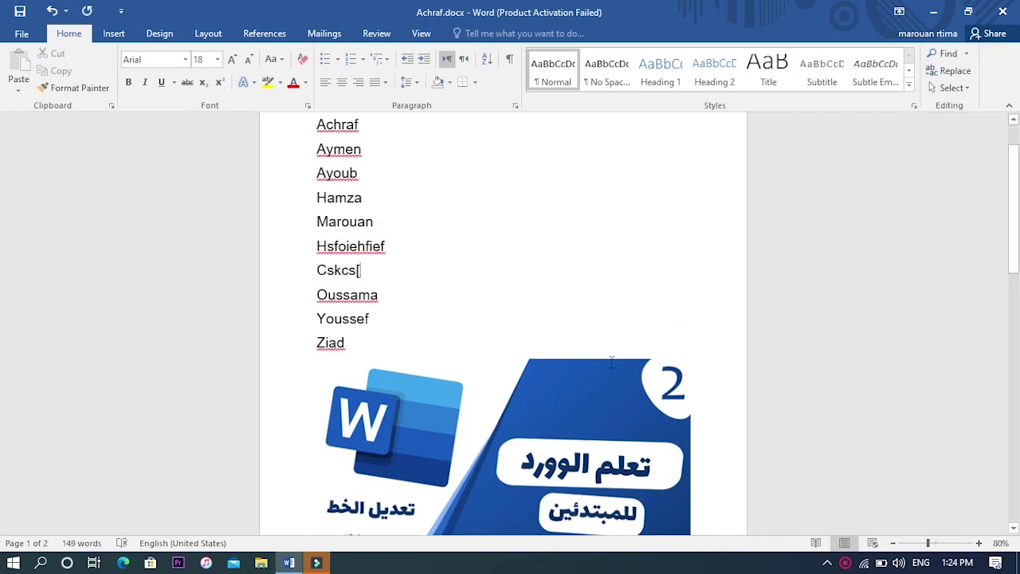
Step: Narrow the picture by dragging its side handles inward
{"action": "left_click_drag", "start_coordinate": [1013, 255], "coordinate": [1012, 291]}
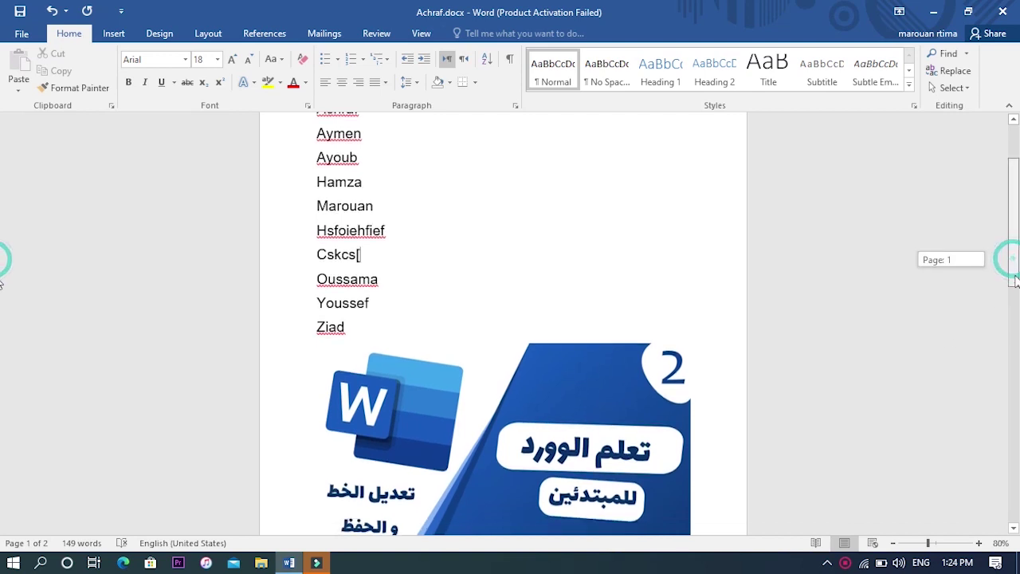
{"action": "left_click", "coordinate": [656, 331]}
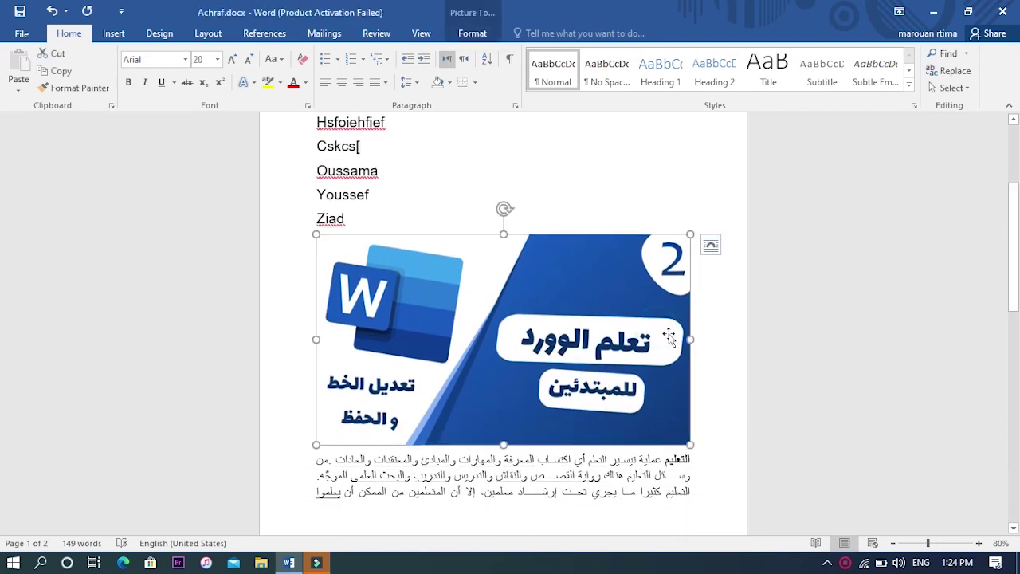
{"action": "left_click_drag", "start_coordinate": [690, 340], "coordinate": [603, 337]}
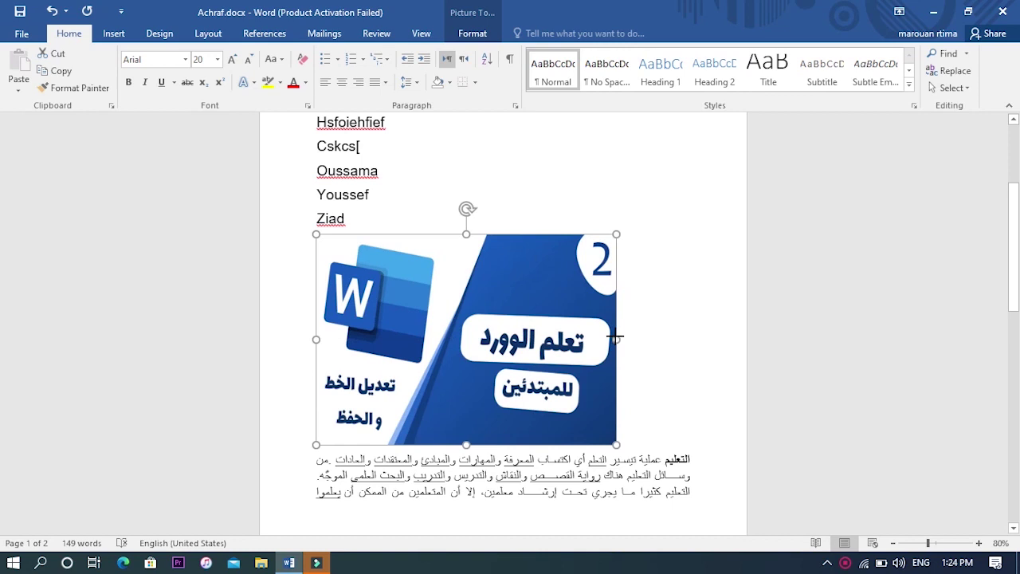
{"action": "mouse_move", "coordinate": [495, 347]}
{"action": "left_mouse_down"}
{"action": "mouse_move", "coordinate": [567, 443]}
{"action": "mouse_move", "coordinate": [540, 334]}
{"action": "left_mouse_up"}
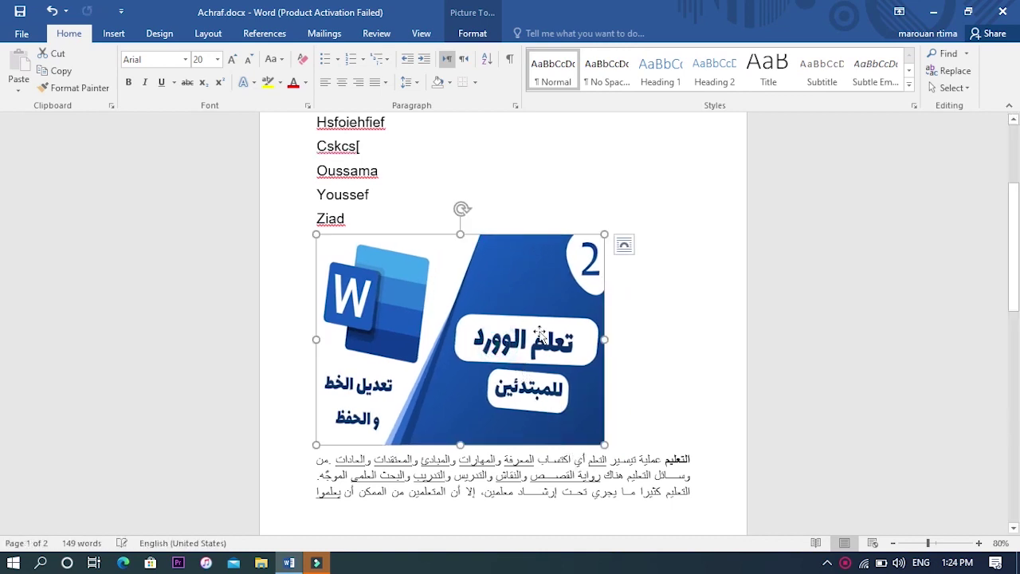
Step: Set the picture to Square wrapping, then change it to Through wrapping
{"action": "left_click", "coordinate": [623, 244]}
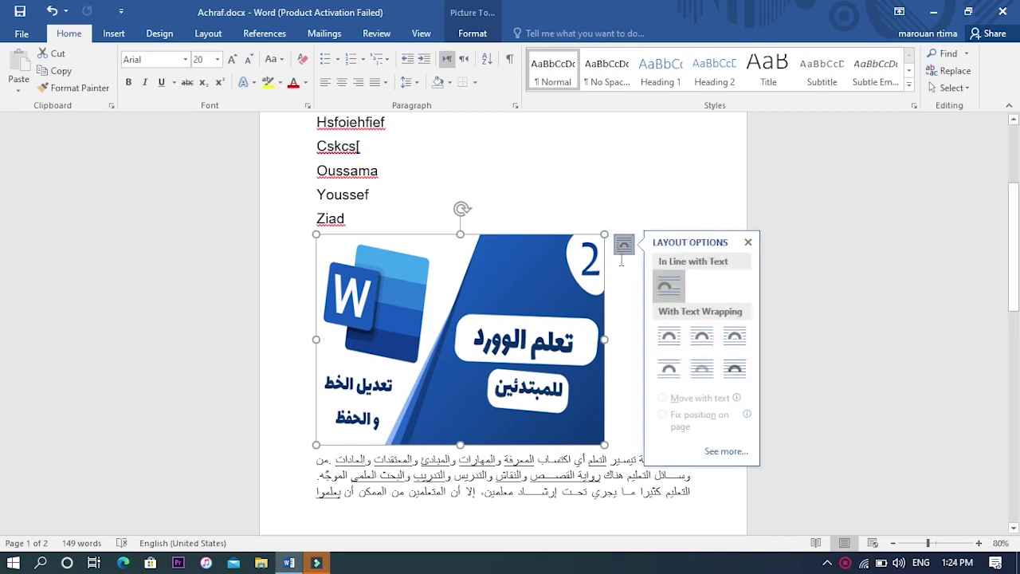
{"action": "left_click", "coordinate": [668, 335]}
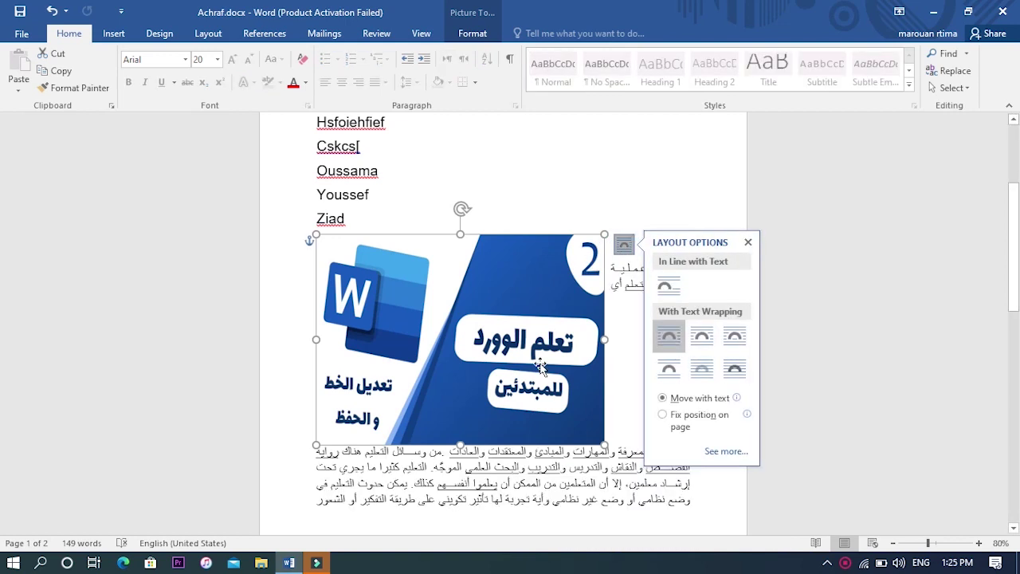
{"action": "right_click", "coordinate": [540, 364]}
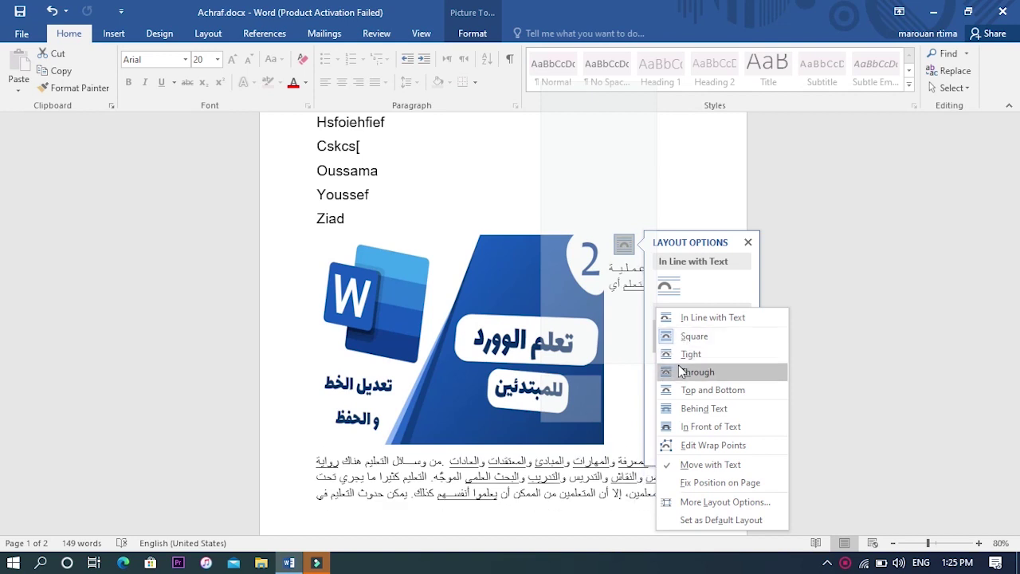
{"action": "left_click", "coordinate": [680, 371]}
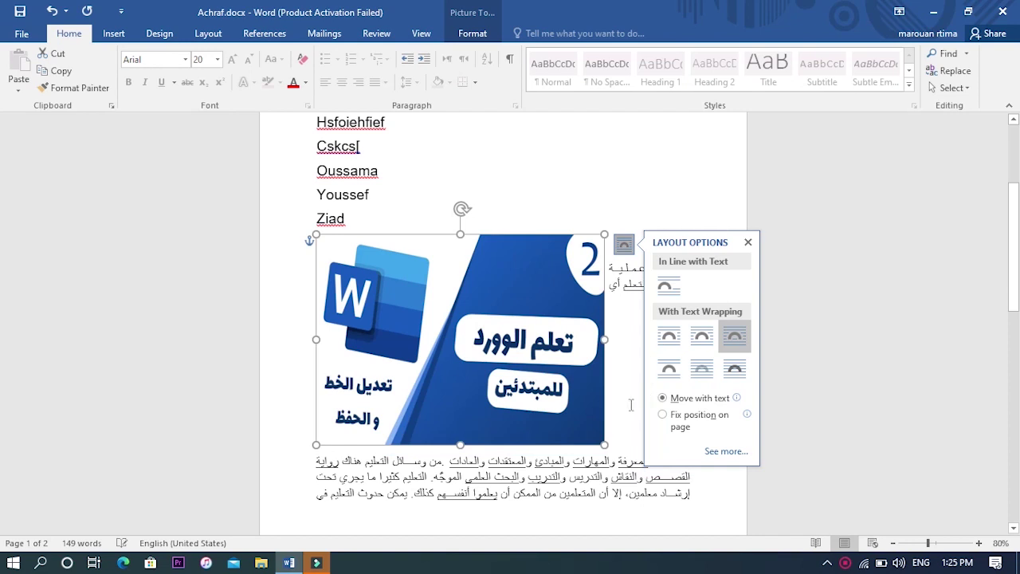
Step: Resize the picture from its corner to a small thumbnail and drag it into the Arabic paragraph
{"action": "left_click", "coordinate": [628, 404]}
{"action": "left_click", "coordinate": [597, 420]}
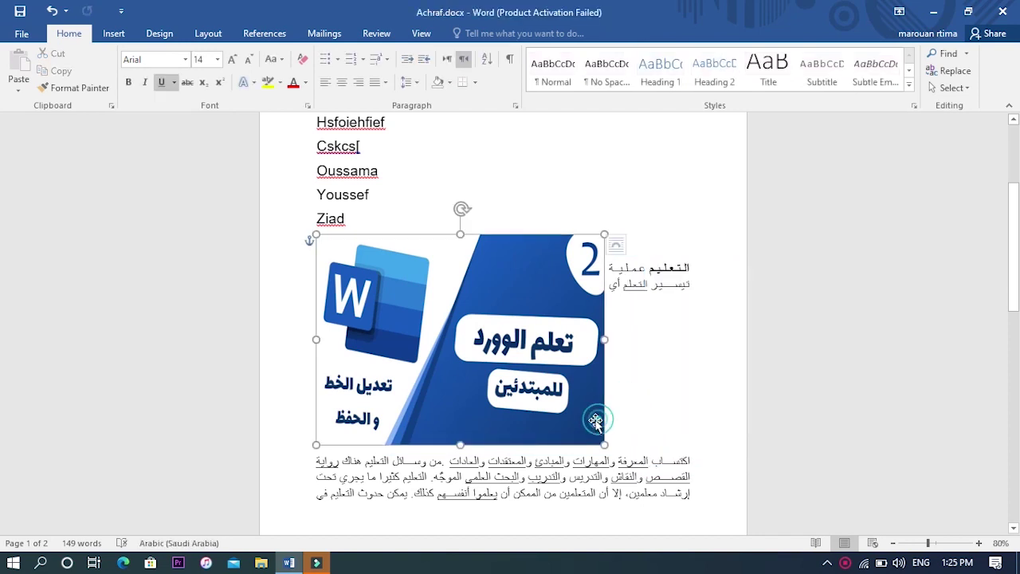
{"action": "left_click_drag", "start_coordinate": [599, 442], "coordinate": [437, 346]}
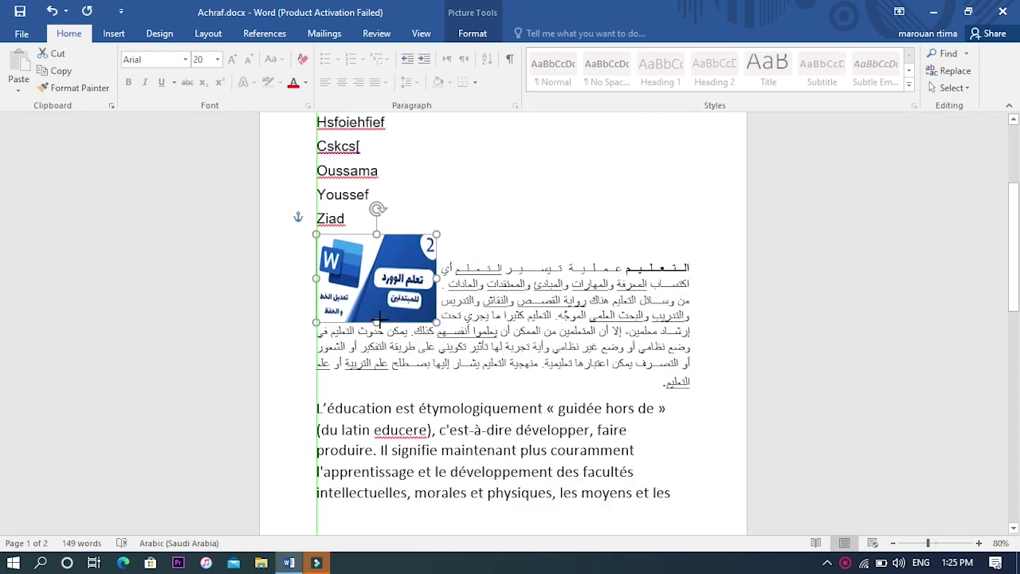
{"action": "left_click_drag", "start_coordinate": [436, 347], "coordinate": [311, 288]}
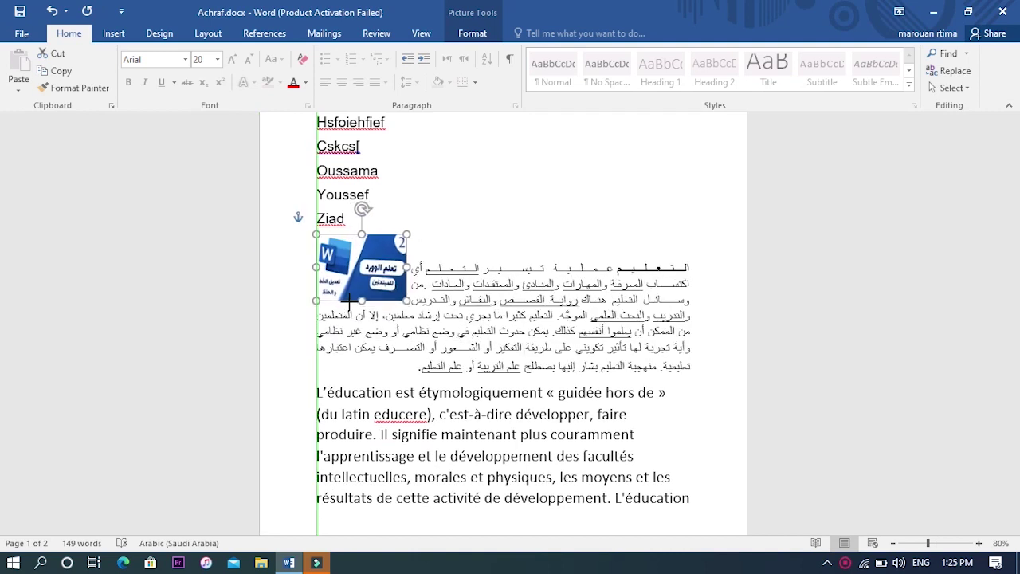
{"action": "left_click_drag", "start_coordinate": [311, 289], "coordinate": [447, 335]}
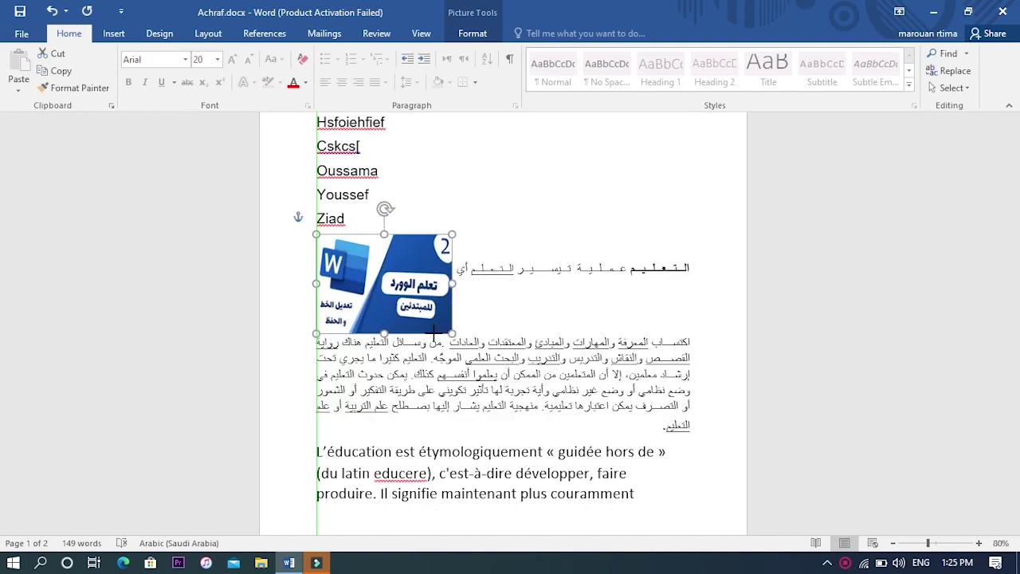
{"action": "mouse_move", "coordinate": [398, 274]}
{"action": "left_mouse_down"}
{"action": "mouse_move", "coordinate": [490, 387]}
{"action": "mouse_move", "coordinate": [492, 412]}
{"action": "left_mouse_up"}
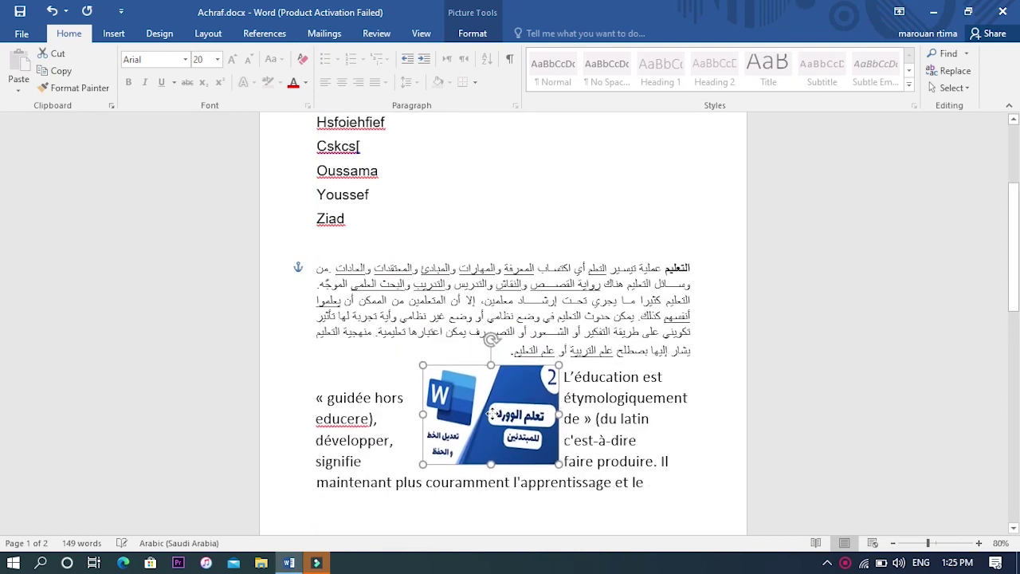
{"action": "mouse_move", "coordinate": [453, 397]}
{"action": "left_mouse_down"}
{"action": "mouse_move", "coordinate": [539, 380]}
{"action": "mouse_move", "coordinate": [486, 428]}
{"action": "mouse_move", "coordinate": [486, 399]}
{"action": "mouse_move", "coordinate": [467, 376]}
{"action": "mouse_move", "coordinate": [480, 273]}
{"action": "mouse_move", "coordinate": [508, 300]}
{"action": "mouse_move", "coordinate": [518, 394]}
{"action": "mouse_move", "coordinate": [490, 426]}
{"action": "mouse_move", "coordinate": [382, 403]}
{"action": "mouse_move", "coordinate": [412, 391]}
{"action": "mouse_move", "coordinate": [374, 406]}
{"action": "mouse_move", "coordinate": [382, 302]}
{"action": "mouse_move", "coordinate": [423, 318]}
{"action": "mouse_move", "coordinate": [482, 371]}
{"action": "mouse_move", "coordinate": [462, 319]}
{"action": "mouse_move", "coordinate": [470, 303]}
{"action": "mouse_move", "coordinate": [460, 293]}
{"action": "mouse_move", "coordinate": [460, 211]}
{"action": "mouse_move", "coordinate": [490, 211]}
{"action": "mouse_move", "coordinate": [502, 223]}
{"action": "mouse_move", "coordinate": [546, 157]}
{"action": "mouse_move", "coordinate": [525, 179]}
{"action": "mouse_move", "coordinate": [386, 169]}
{"action": "mouse_move", "coordinate": [365, 116]}
{"action": "mouse_move", "coordinate": [426, 221]}
{"action": "mouse_move", "coordinate": [510, 271]}
{"action": "mouse_move", "coordinate": [521, 315]}
{"action": "mouse_move", "coordinate": [482, 343]}
{"action": "mouse_move", "coordinate": [458, 392]}
{"action": "mouse_move", "coordinate": [462, 441]}
{"action": "left_mouse_up"}
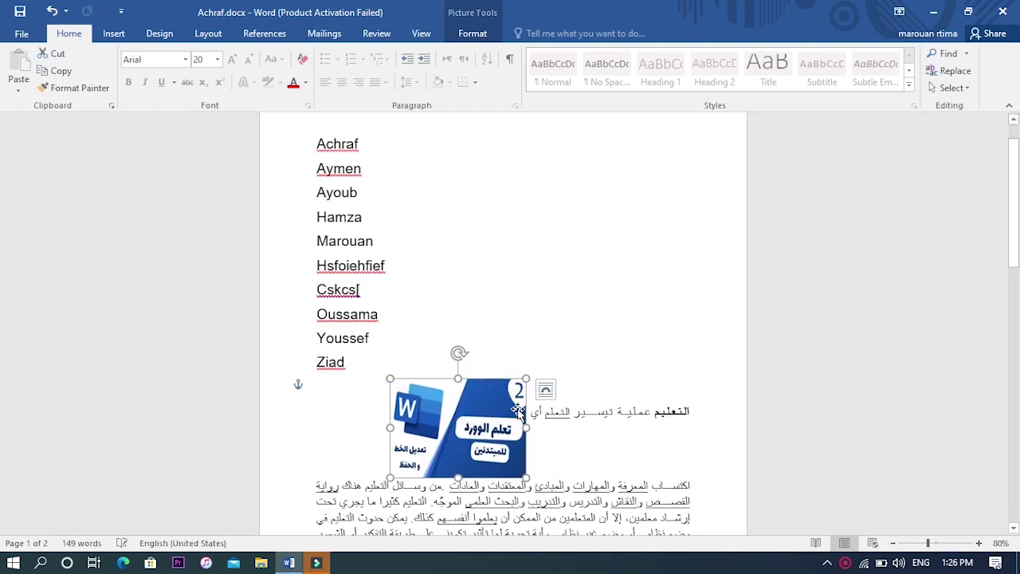
Step: Set the picture's wrapping to Top and Bottom
{"action": "left_click", "coordinate": [545, 390]}
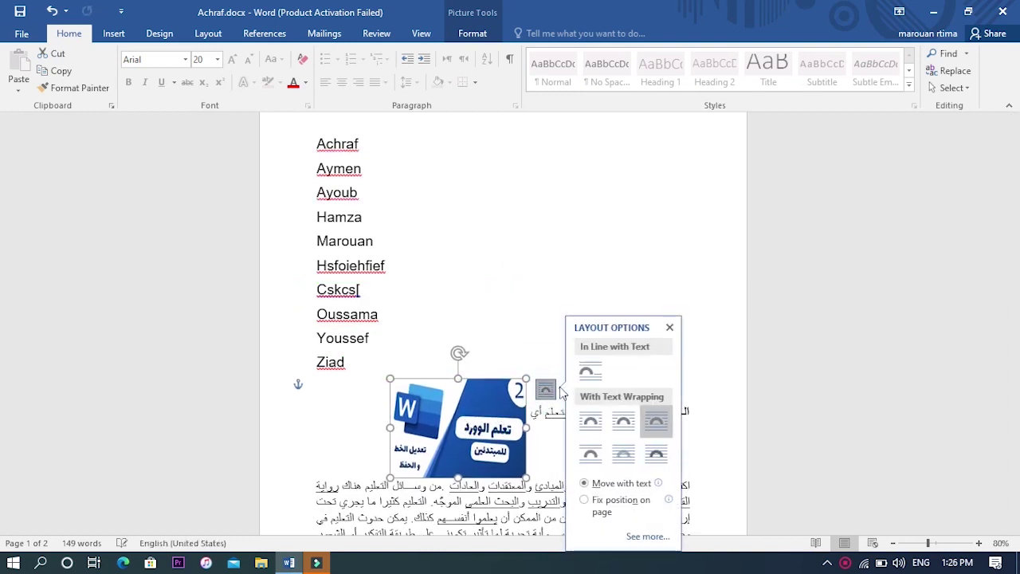
{"action": "right_click", "coordinate": [514, 404]}
{"action": "mouse_move", "coordinate": [559, 355]}
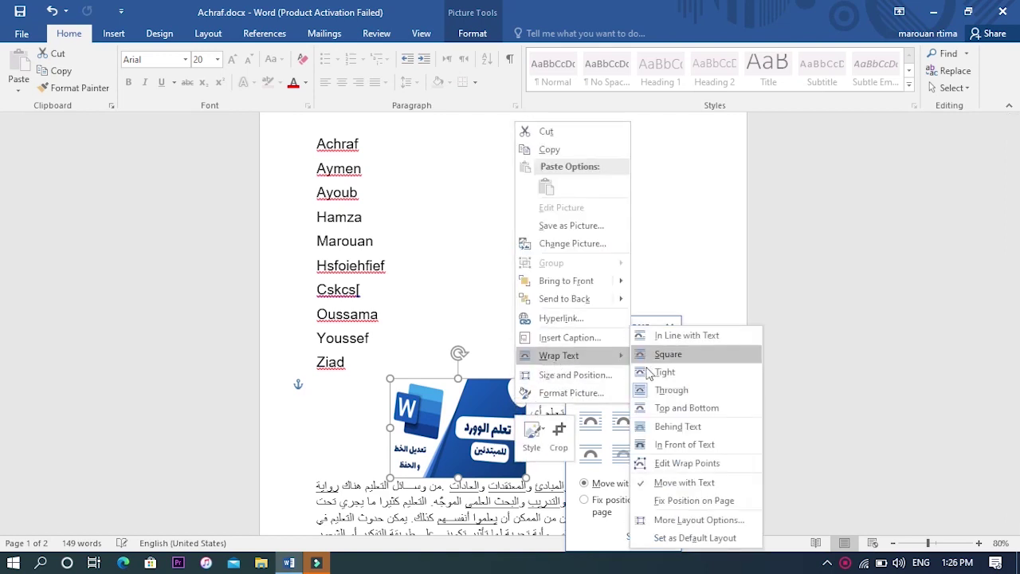
{"action": "left_click", "coordinate": [665, 408]}
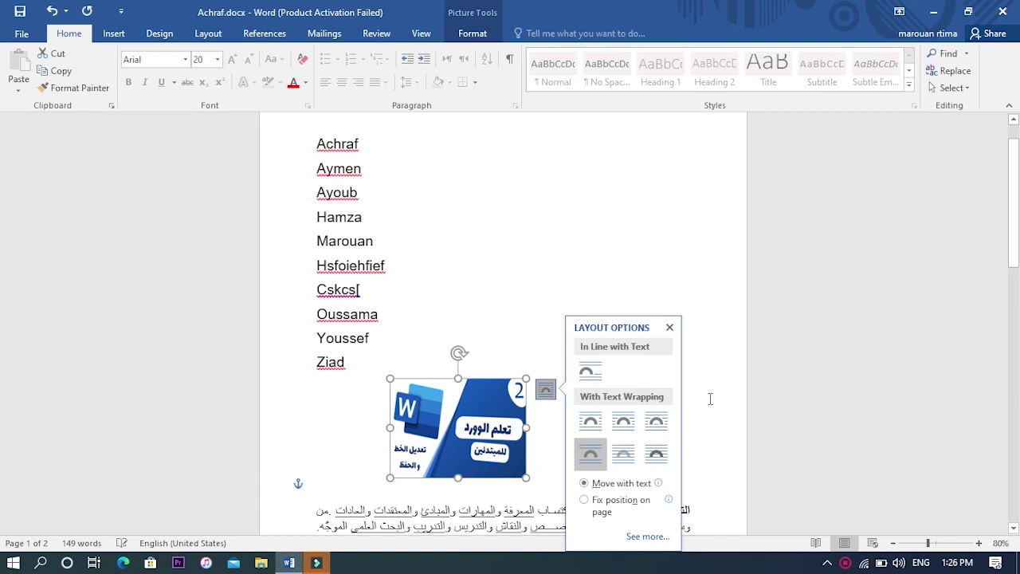
Step: Drag the picture down below the first two lines of the Arabic paragraph
{"action": "left_click", "coordinate": [964, 396]}
{"action": "left_click", "coordinate": [643, 393]}
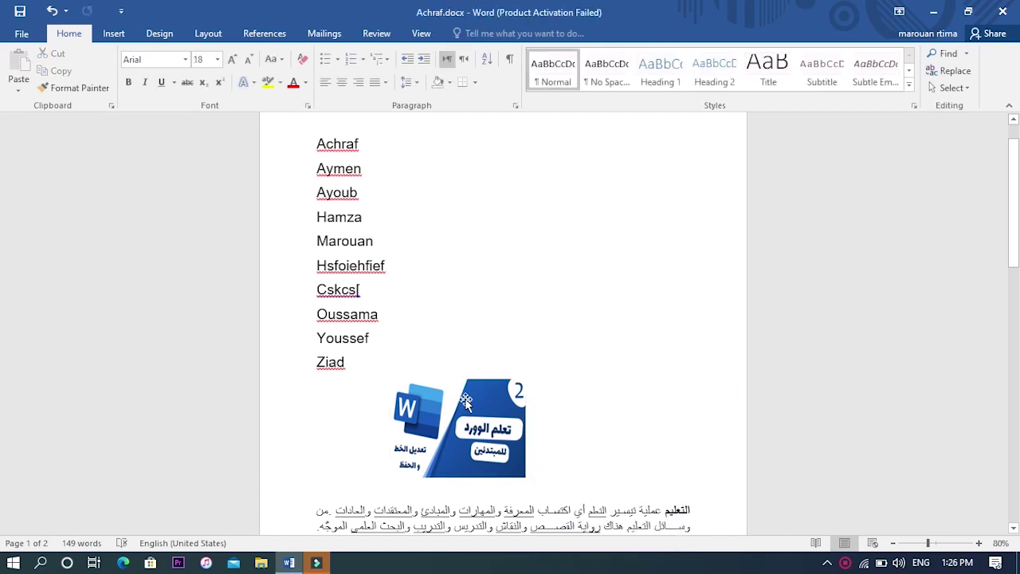
{"action": "mouse_move", "coordinate": [466, 402]}
{"action": "left_mouse_down"}
{"action": "mouse_move", "coordinate": [340, 293]}
{"action": "mouse_move", "coordinate": [344, 161]}
{"action": "mouse_move", "coordinate": [416, 300]}
{"action": "mouse_move", "coordinate": [348, 405]}
{"action": "mouse_move", "coordinate": [521, 488]}
{"action": "left_mouse_up"}
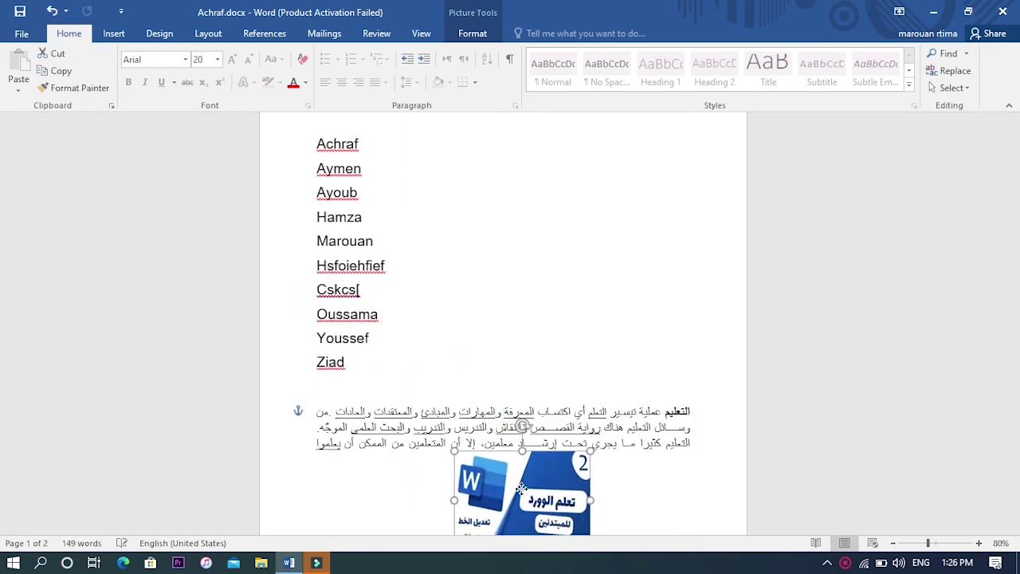
{"action": "mouse_move", "coordinate": [521, 487]}
{"action": "left_mouse_down"}
{"action": "mouse_move", "coordinate": [534, 540]}
{"action": "mouse_move", "coordinate": [523, 456]}
{"action": "left_mouse_up"}
Step: Set the picture to In Front of Text and move it just below Ziad
{"action": "right_click", "coordinate": [524, 456]}
{"action": "mouse_move", "coordinate": [567, 407]}
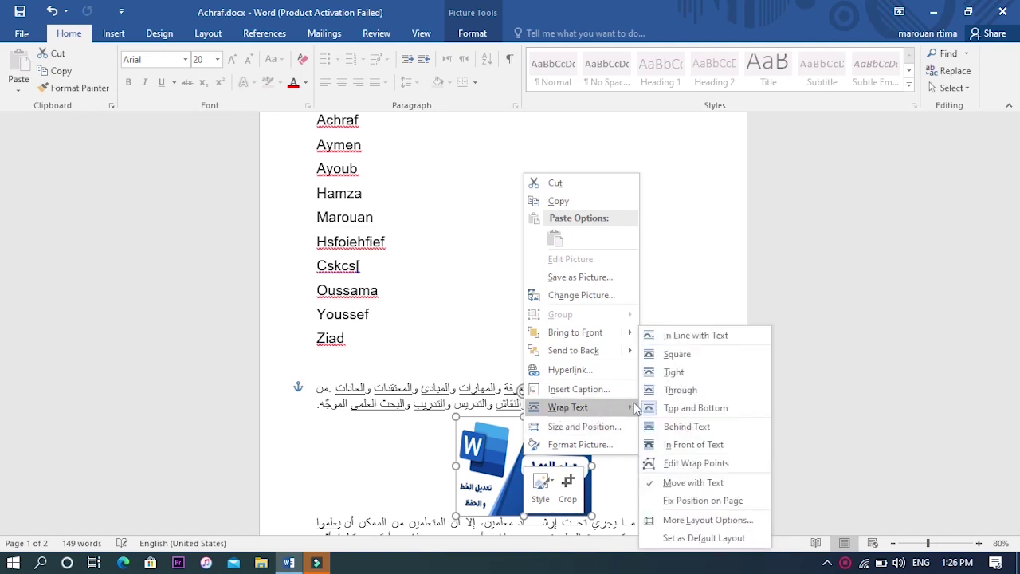
{"action": "left_click", "coordinate": [670, 448]}
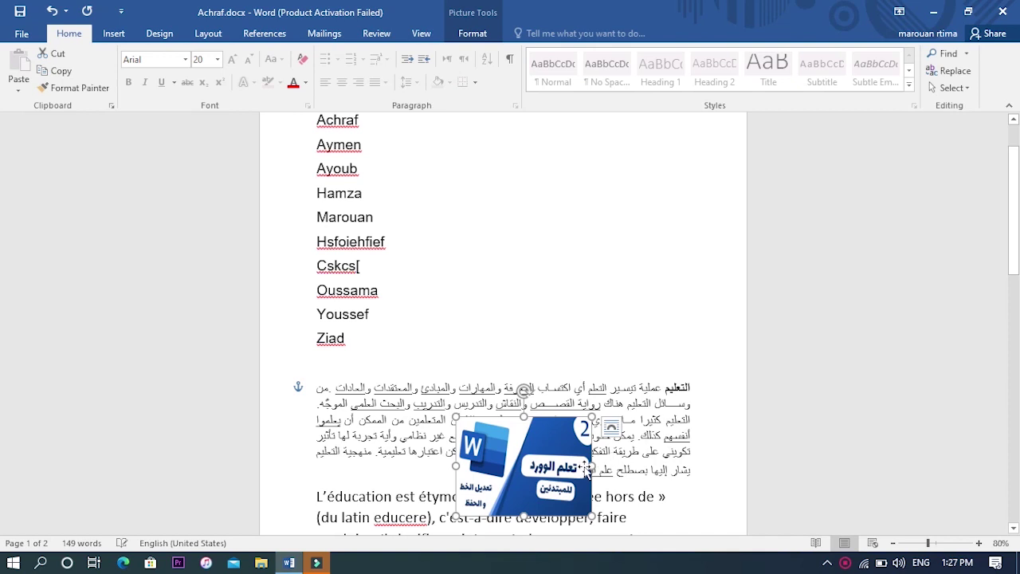
{"action": "left_click_drag", "start_coordinate": [591, 466], "coordinate": [629, 466]}
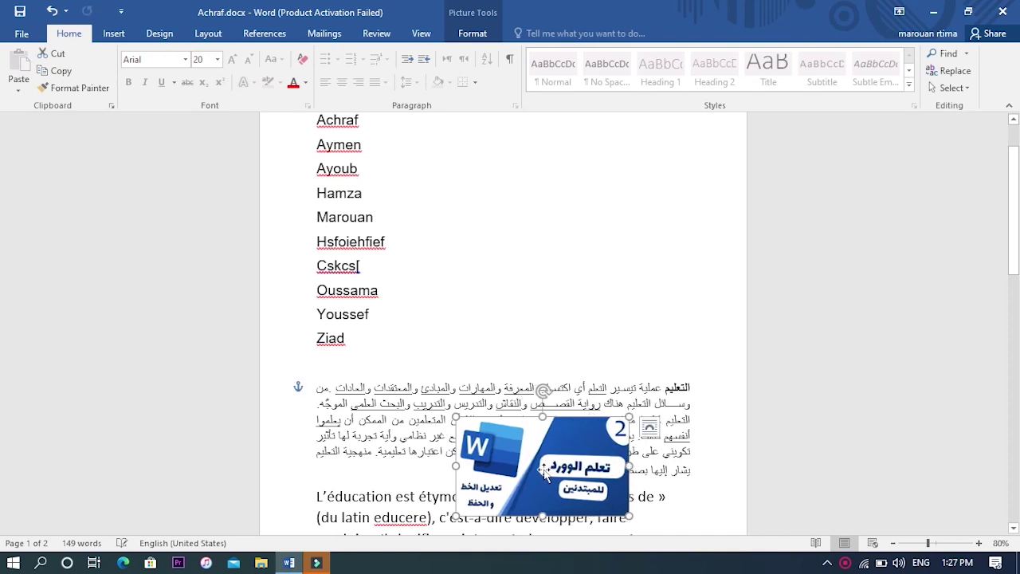
{"action": "left_click_drag", "start_coordinate": [533, 467], "coordinate": [497, 440]}
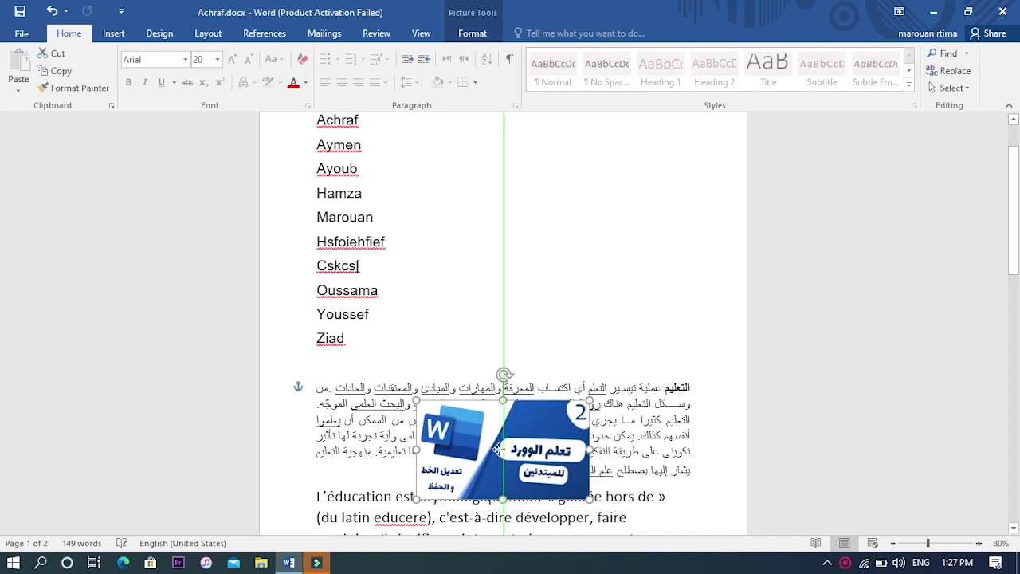
{"action": "mouse_move", "coordinate": [497, 440]}
{"action": "left_mouse_down"}
{"action": "mouse_move", "coordinate": [341, 301]}
{"action": "mouse_move", "coordinate": [373, 294]}
{"action": "left_mouse_up"}
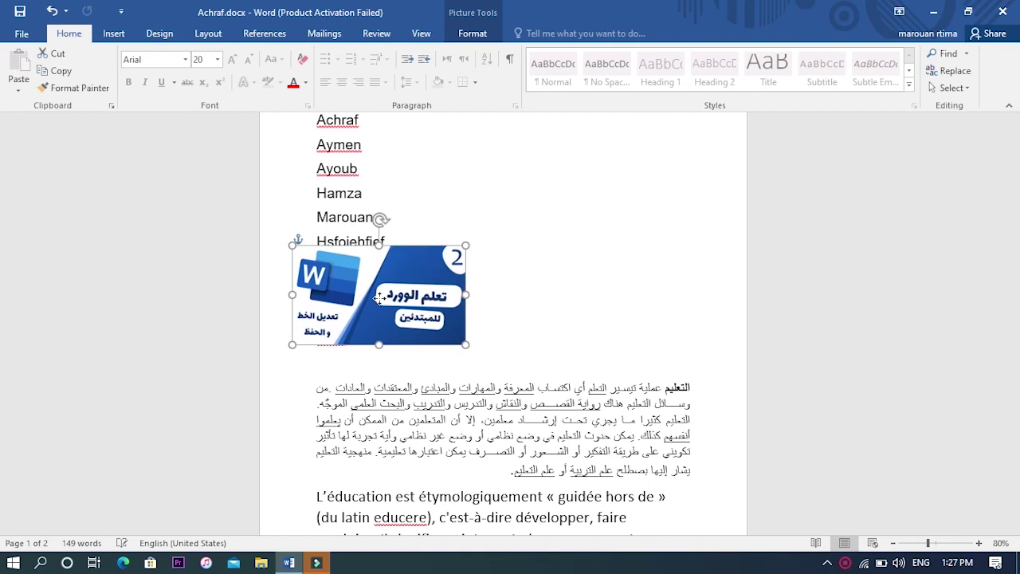
{"action": "mouse_move", "coordinate": [373, 294]}
{"action": "left_mouse_down"}
{"action": "mouse_move", "coordinate": [407, 273]}
{"action": "mouse_move", "coordinate": [510, 401]}
{"action": "left_mouse_up"}
Step: Stretch the picture to the full text width and make it taller
{"action": "left_click_drag", "start_coordinate": [417, 399], "coordinate": [317, 409]}
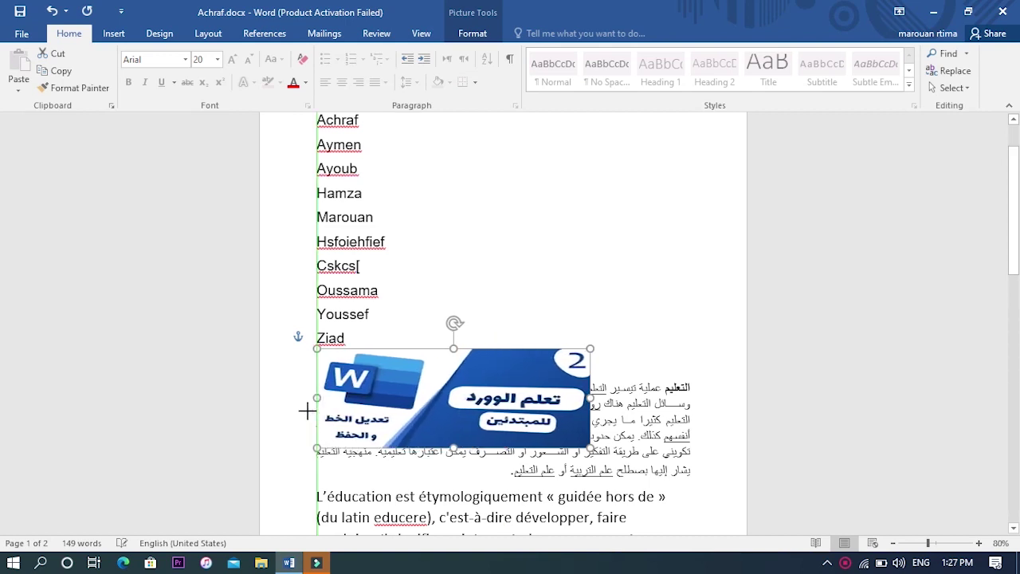
{"action": "left_click_drag", "start_coordinate": [591, 396], "coordinate": [690, 397]}
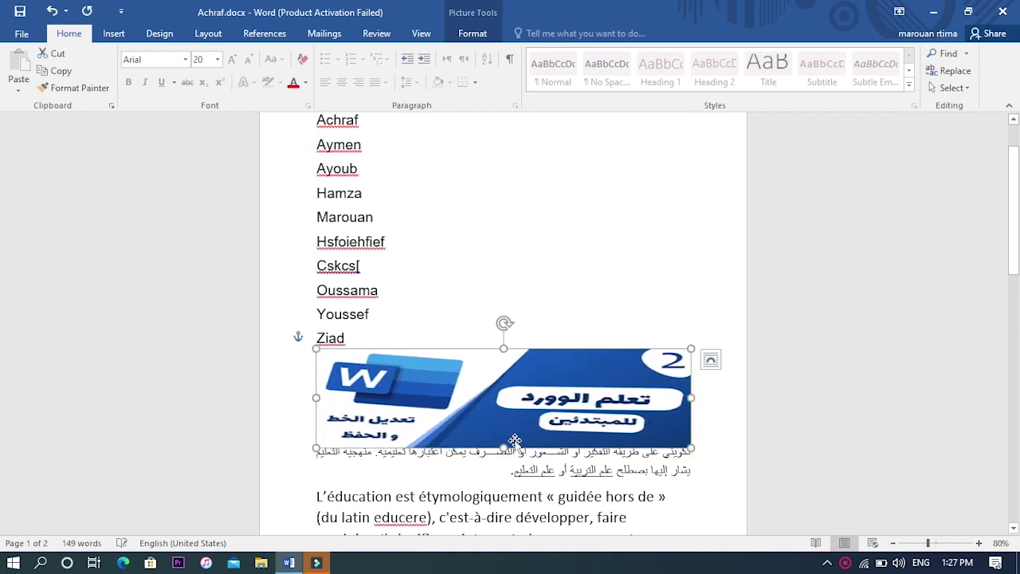
{"action": "mouse_move", "coordinate": [508, 444]}
{"action": "left_mouse_down"}
{"action": "mouse_move", "coordinate": [503, 516]}
{"action": "mouse_move", "coordinate": [504, 491]}
{"action": "left_mouse_up"}
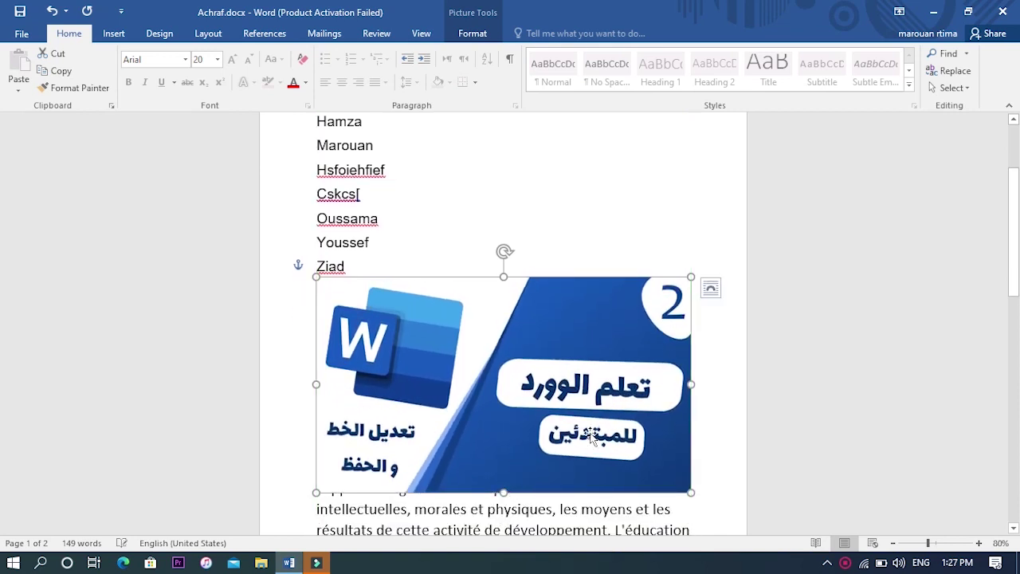
{"action": "left_click_drag", "start_coordinate": [1014, 239], "coordinate": [1011, 221]}
{"action": "left_click_drag", "start_coordinate": [4, 211], "coordinate": [971, 232]}
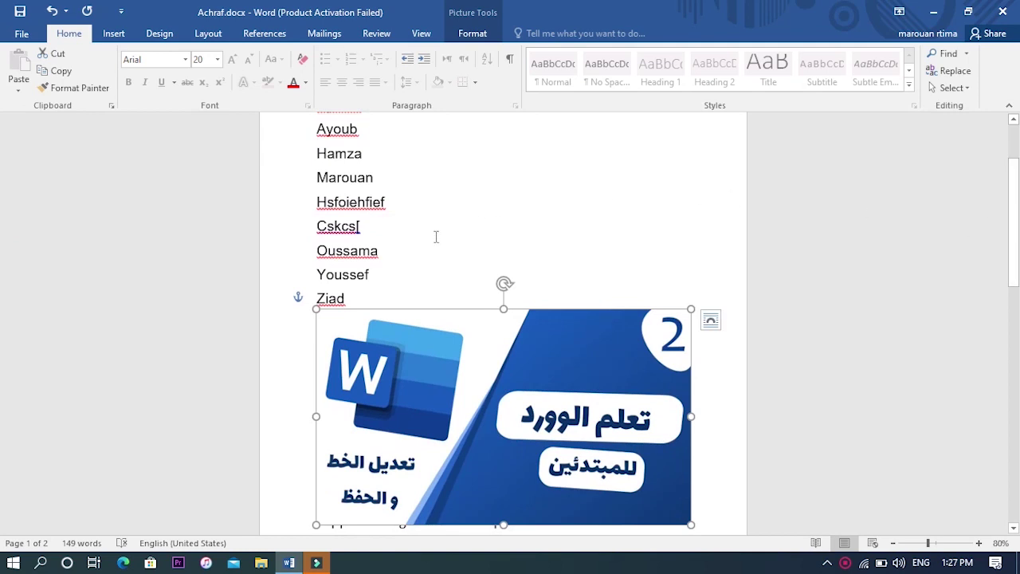
Step: Add two blank lines after Ziad to push the Arabic paragraph down
{"action": "left_click", "coordinate": [377, 296]}
{"action": "key", "text": "Return"}
{"action": "key", "text": "Return"}
{"action": "key", "text": "Return"}
{"action": "key", "text": "Return"}
{"action": "key", "text": "Return"}
{"action": "key", "text": "Return"}
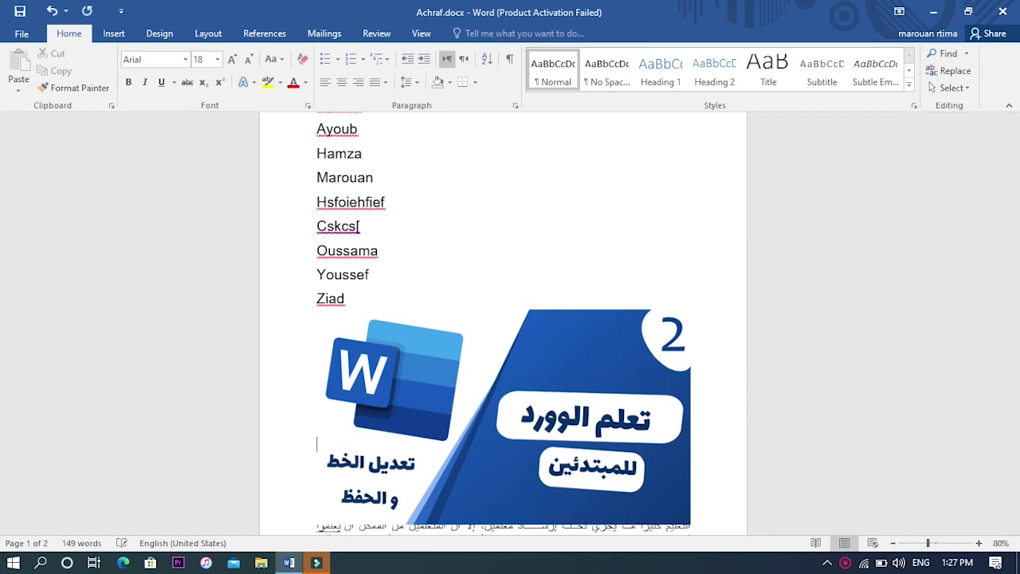
{"action": "key", "text": "Return"}
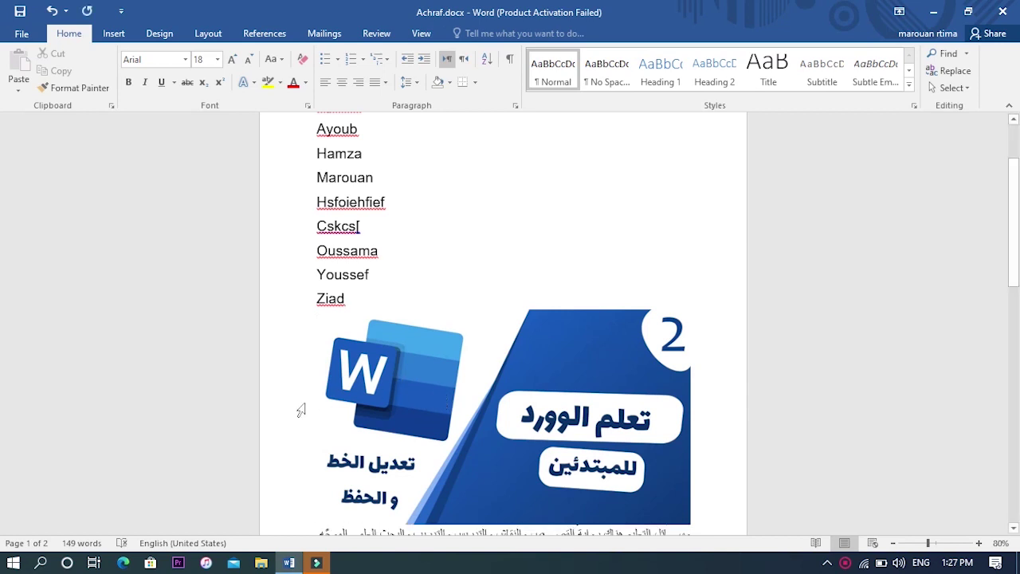
Step: Narrow the picture from the left, make it shorter, and centre it under the names
{"action": "left_click", "coordinate": [386, 410]}
{"action": "left_click_drag", "start_coordinate": [319, 416], "coordinate": [471, 415]}
{"action": "left_click_drag", "start_coordinate": [561, 524], "coordinate": [557, 482]}
{"action": "mouse_move", "coordinate": [568, 437]}
{"action": "left_mouse_down"}
{"action": "mouse_move", "coordinate": [470, 412]}
{"action": "mouse_move", "coordinate": [502, 429]}
{"action": "left_mouse_up"}
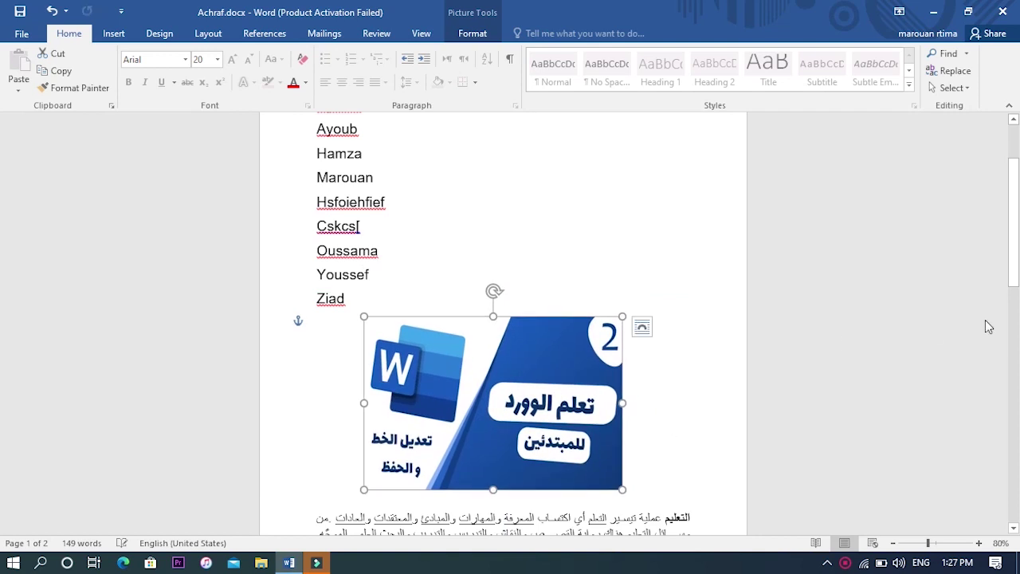
{"action": "right_click", "coordinate": [500, 396]}
{"action": "mouse_move", "coordinate": [555, 345]}
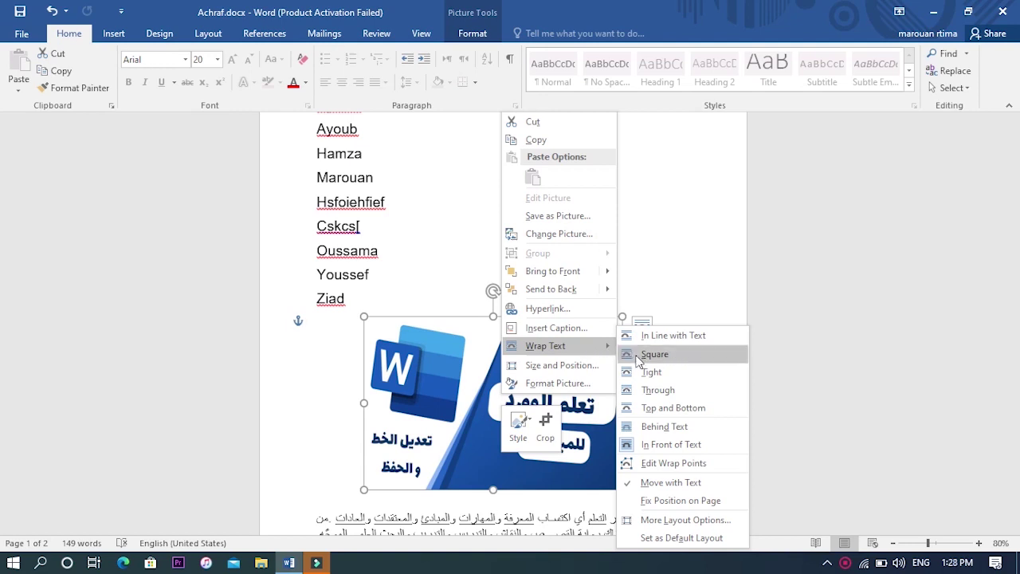
Step: Put the picture Behind Text, trim its width slightly, and settle it between Ziad and the Arabic paragraph
{"action": "left_click", "coordinate": [630, 430]}
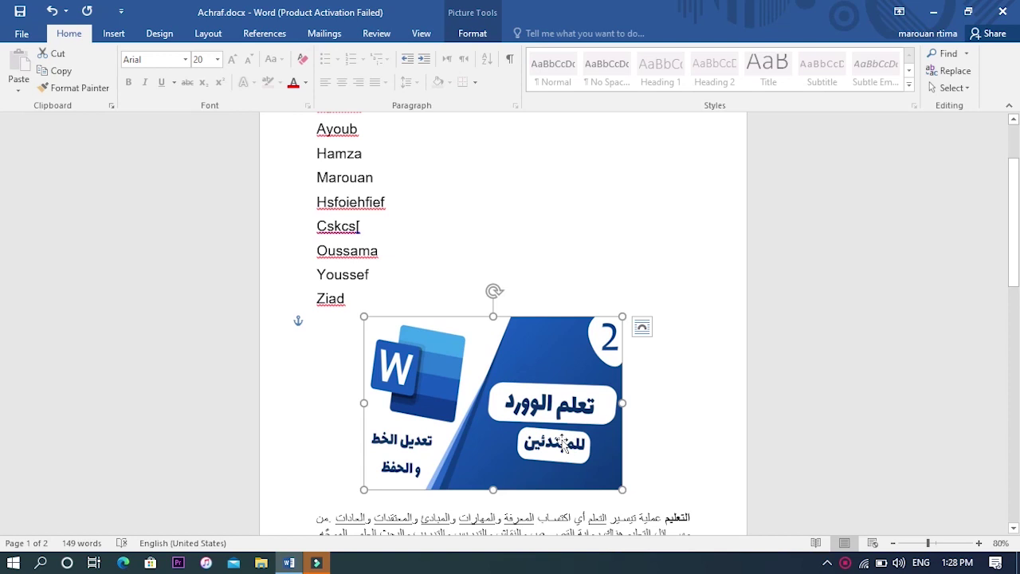
{"action": "mouse_move", "coordinate": [562, 443]}
{"action": "left_mouse_down"}
{"action": "mouse_move", "coordinate": [571, 524]}
{"action": "mouse_move", "coordinate": [584, 523]}
{"action": "mouse_move", "coordinate": [582, 476]}
{"action": "mouse_move", "coordinate": [591, 476]}
{"action": "left_mouse_up"}
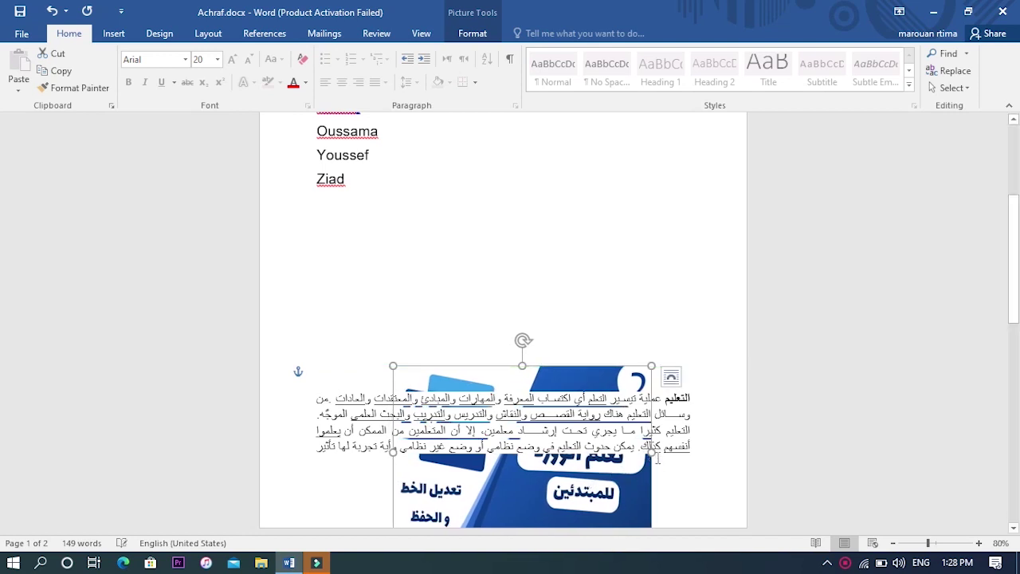
{"action": "left_click_drag", "start_coordinate": [651, 451], "coordinate": [626, 451]}
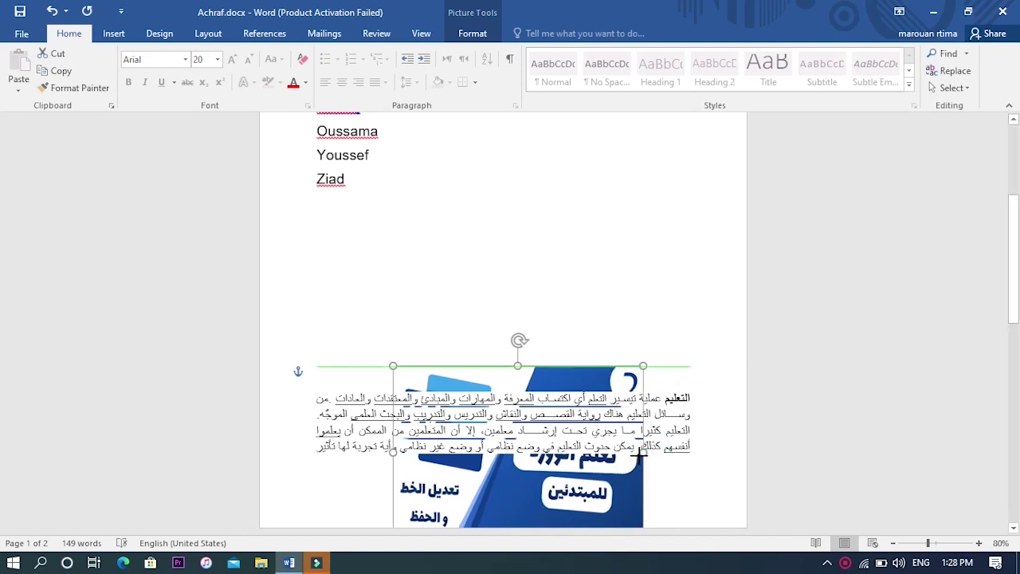
{"action": "left_click_drag", "start_coordinate": [543, 481], "coordinate": [564, 470]}
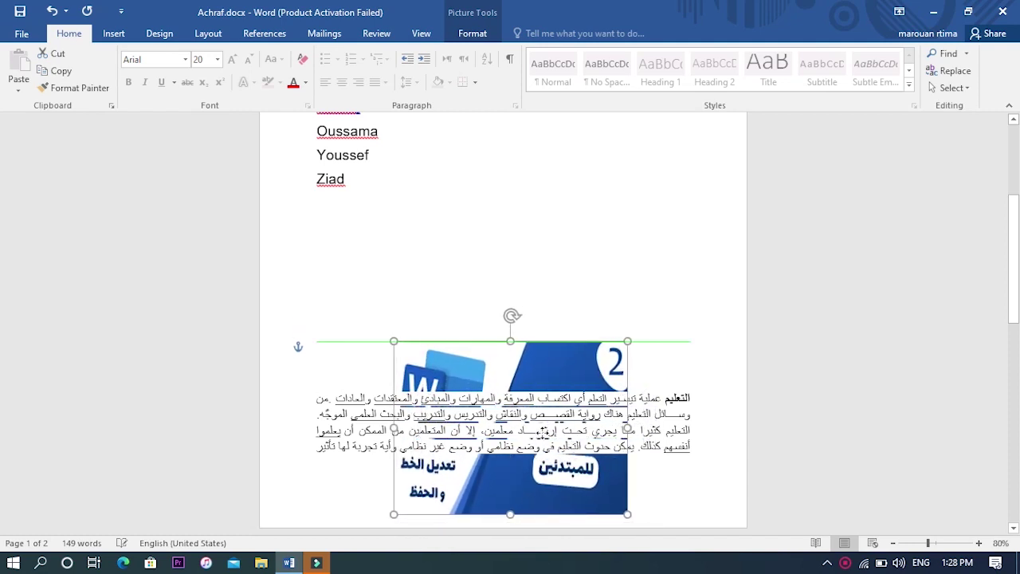
{"action": "mouse_move", "coordinate": [564, 468]}
{"action": "left_mouse_down"}
{"action": "mouse_move", "coordinate": [419, 255]}
{"action": "mouse_move", "coordinate": [429, 193]}
{"action": "left_mouse_up"}
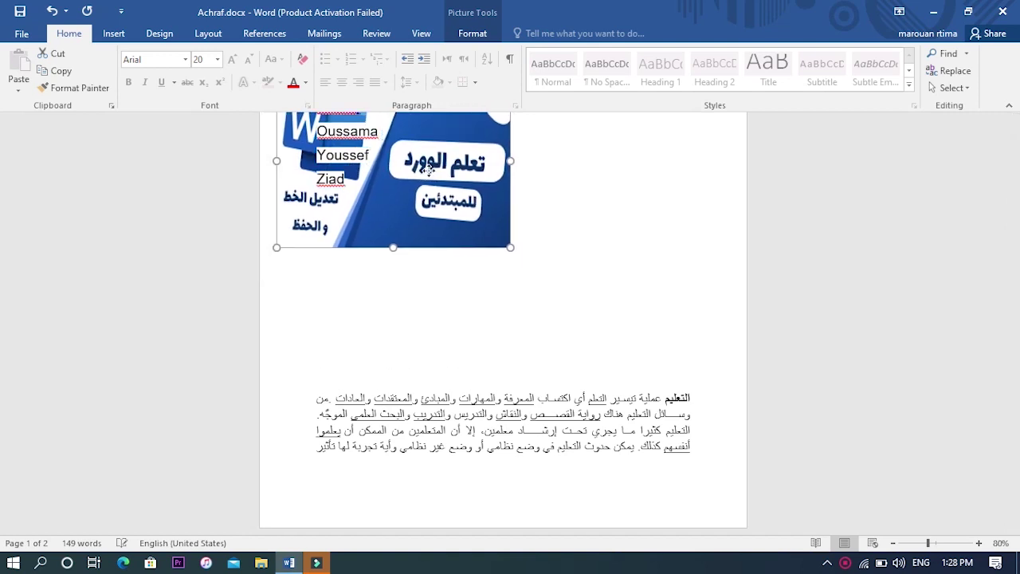
{"action": "mouse_move", "coordinate": [429, 193]}
{"action": "left_mouse_down"}
{"action": "mouse_move", "coordinate": [432, 162]}
{"action": "mouse_move", "coordinate": [506, 398]}
{"action": "mouse_move", "coordinate": [544, 481]}
{"action": "left_mouse_up"}
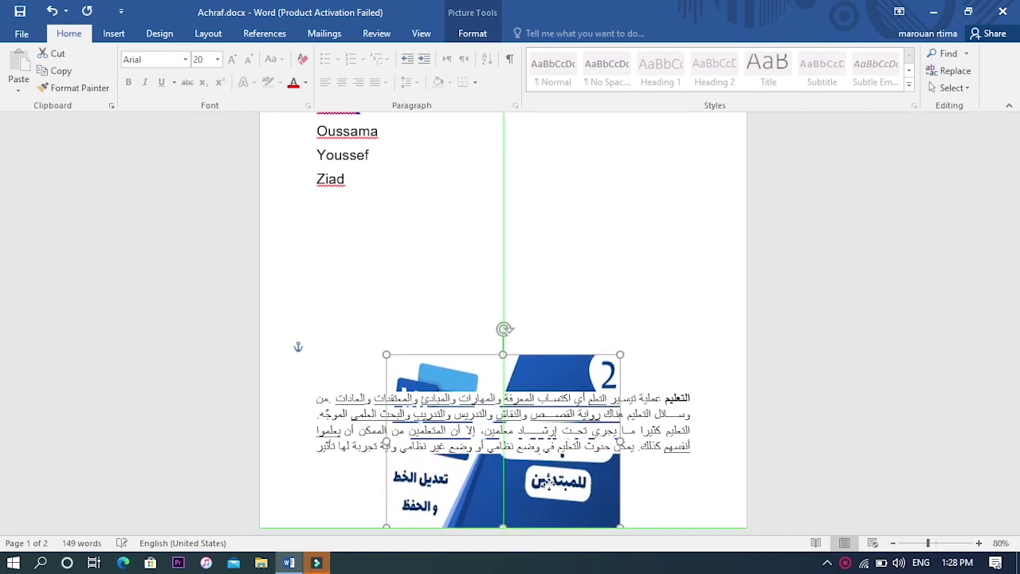
{"action": "mouse_move", "coordinate": [548, 480]}
{"action": "left_mouse_down"}
{"action": "mouse_move", "coordinate": [544, 362]}
{"action": "mouse_move", "coordinate": [522, 317]}
{"action": "left_mouse_up"}
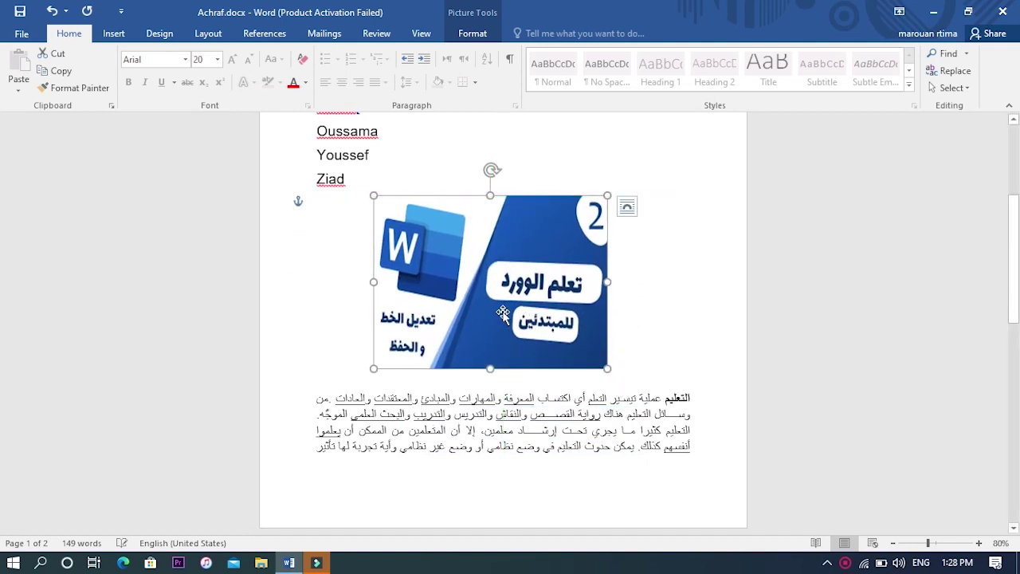
Step: Replace the picture with word.jpg from Downloads using Change Picture
{"action": "right_click", "coordinate": [502, 313]}
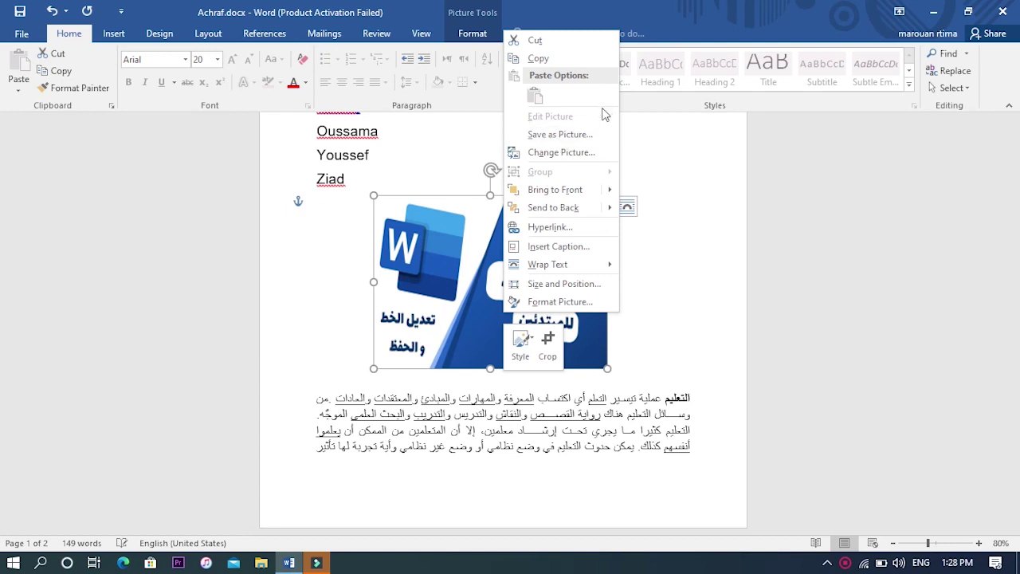
{"action": "left_click", "coordinate": [556, 152]}
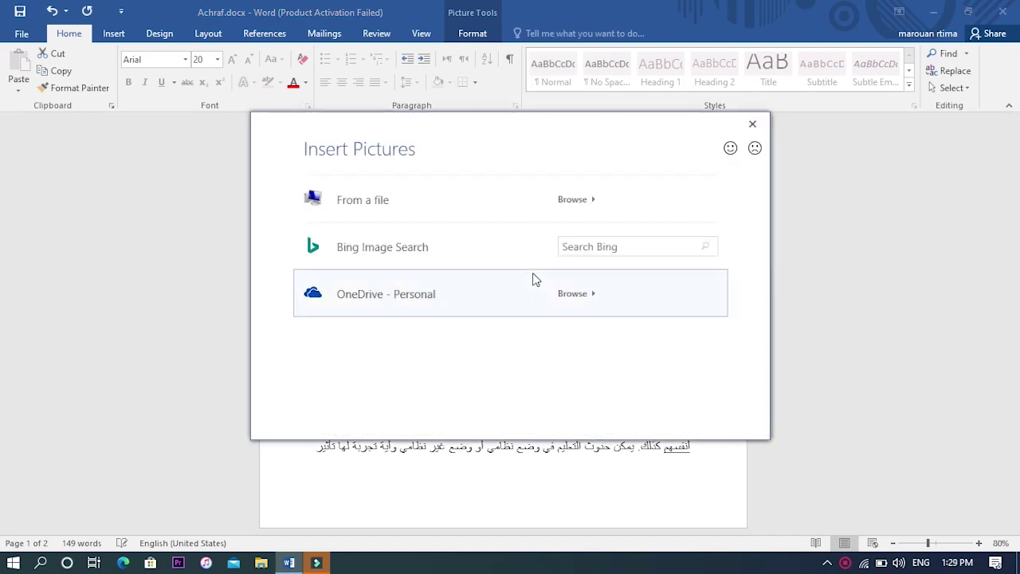
{"action": "left_click", "coordinate": [503, 216]}
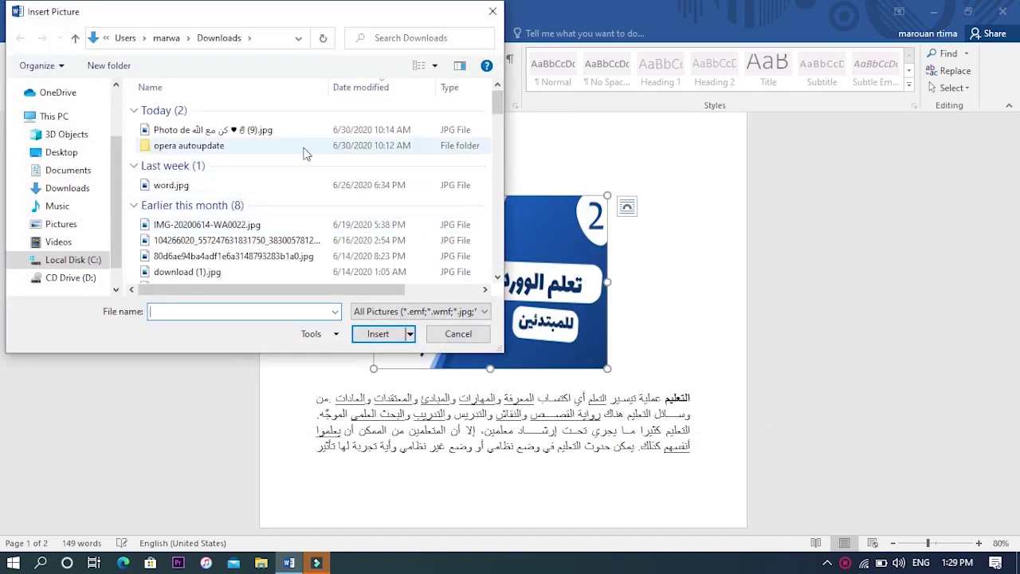
{"action": "left_click", "coordinate": [262, 183]}
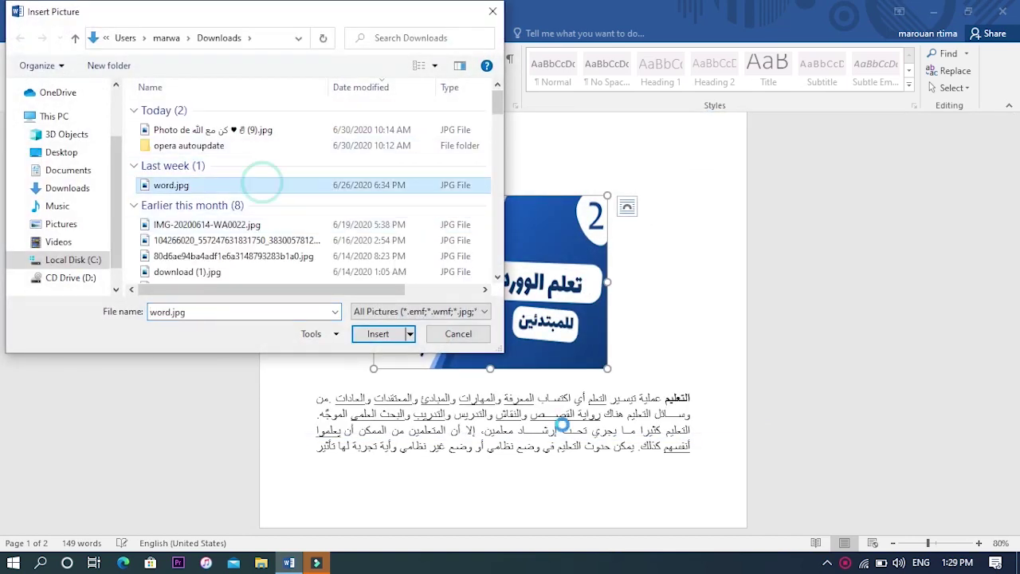
{"action": "left_click", "coordinate": [390, 333]}
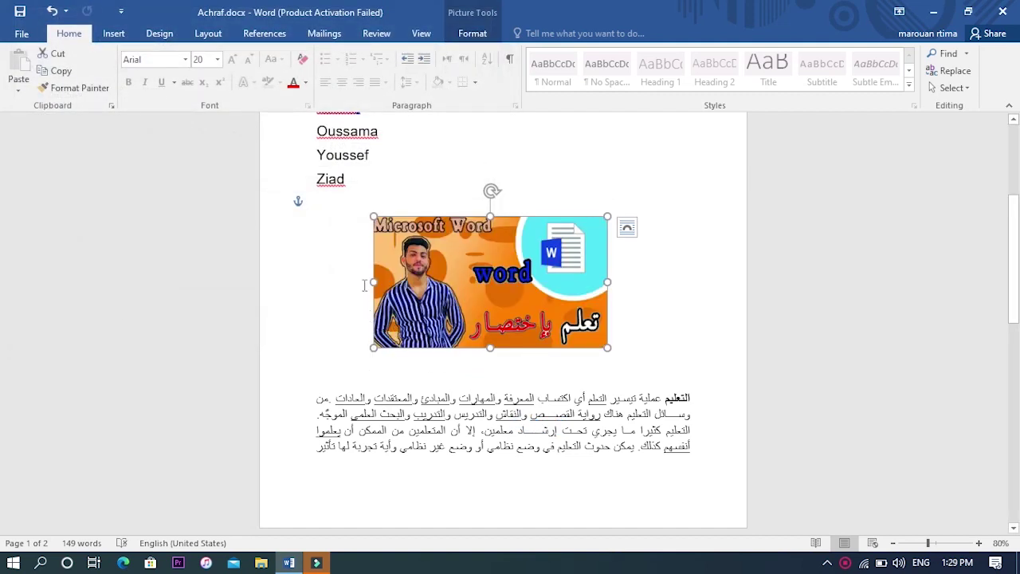
Step: Widen the new word.jpg picture slightly to the left
{"action": "left_click_drag", "start_coordinate": [374, 281], "coordinate": [337, 282]}
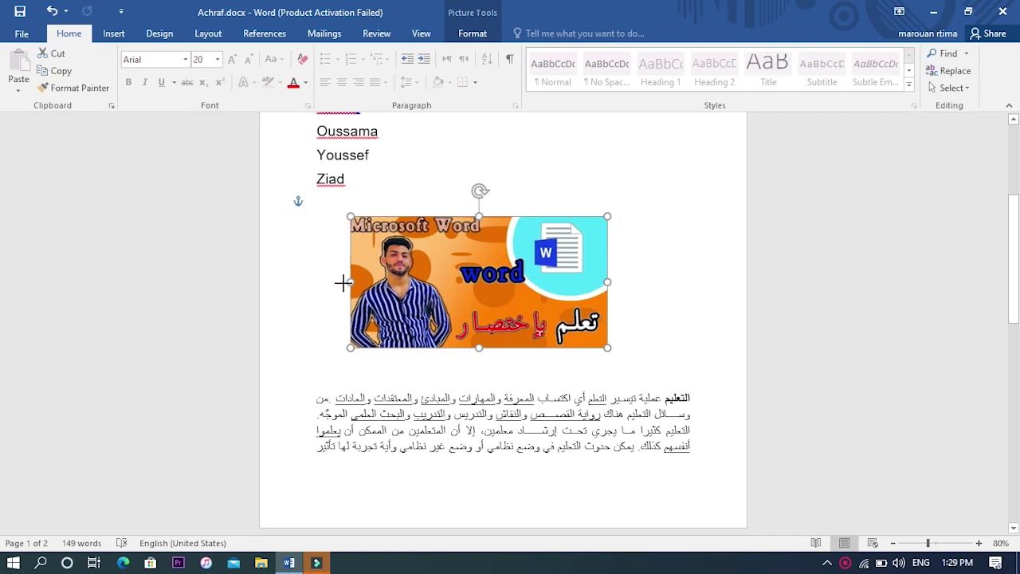
{"action": "left_click", "coordinate": [338, 282]}
{"action": "left_click", "coordinate": [430, 316]}
Step: Apply the Offset Diagonal Top Right outer shadow preset in Format Picture's Shadow settings
{"action": "right_click", "coordinate": [433, 322]}
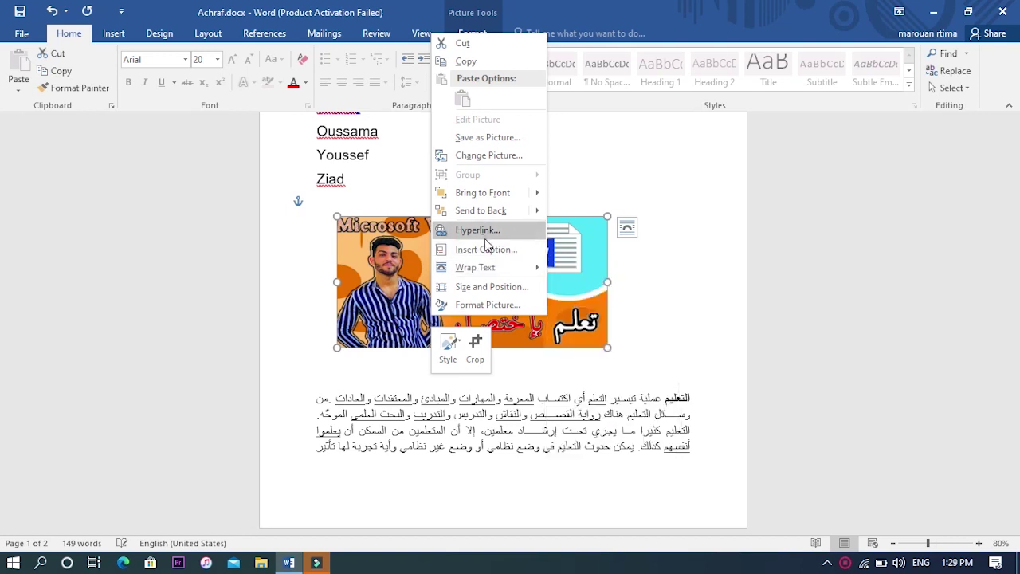
{"action": "left_click", "coordinate": [490, 304]}
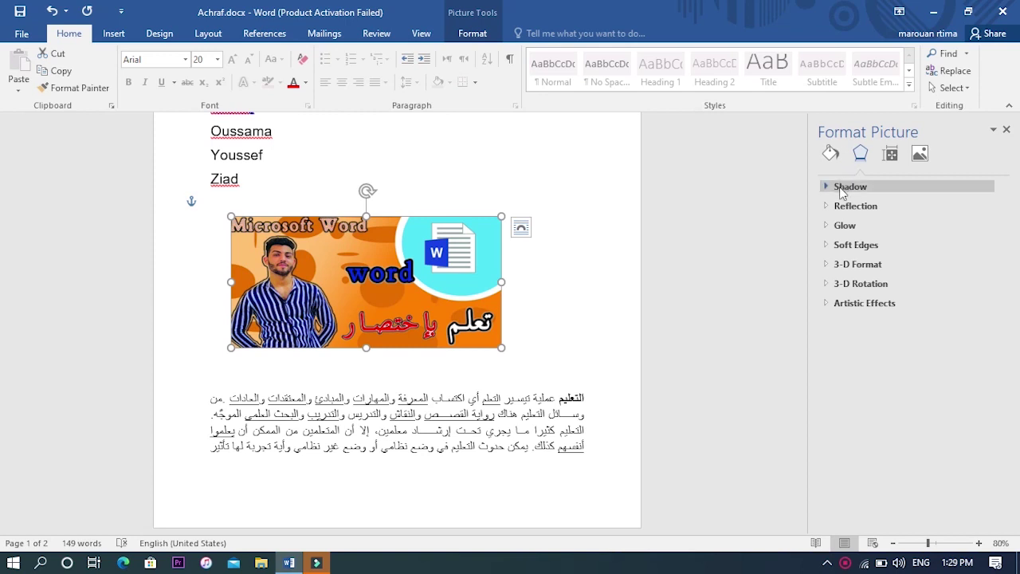
{"action": "left_click", "coordinate": [826, 188]}
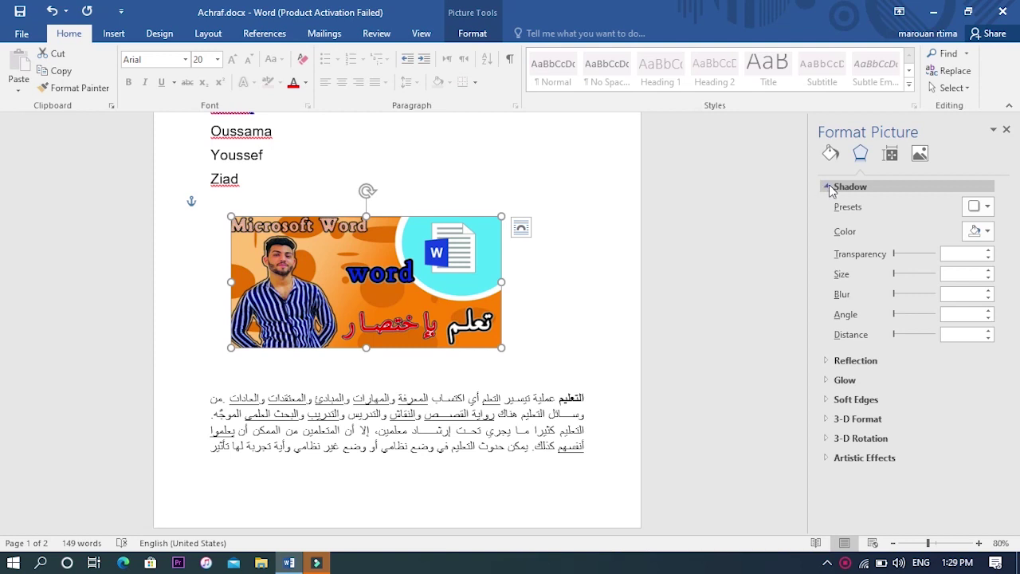
{"action": "left_click", "coordinate": [976, 233]}
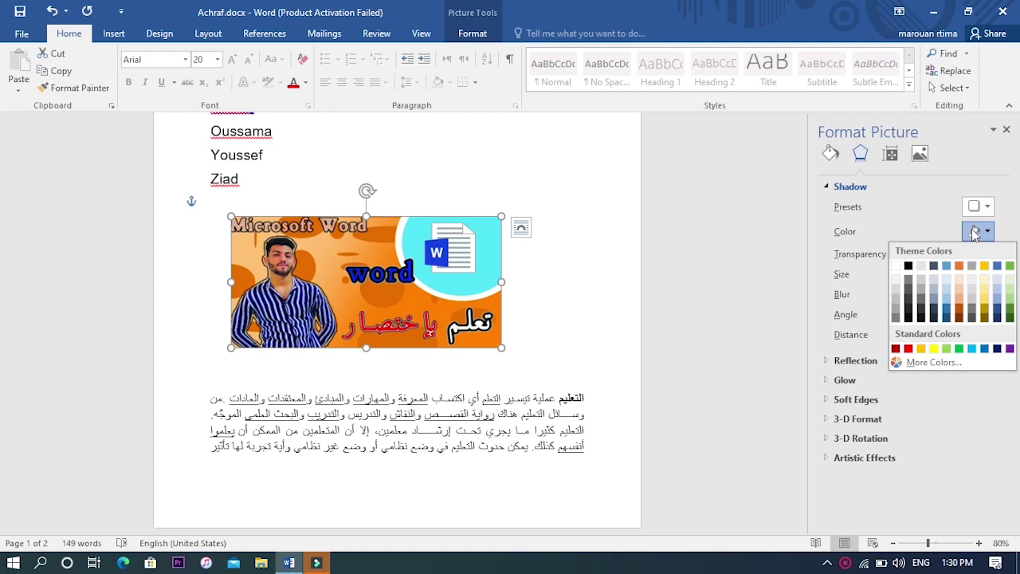
{"action": "left_click", "coordinate": [974, 208]}
{"action": "left_click", "coordinate": [973, 207]}
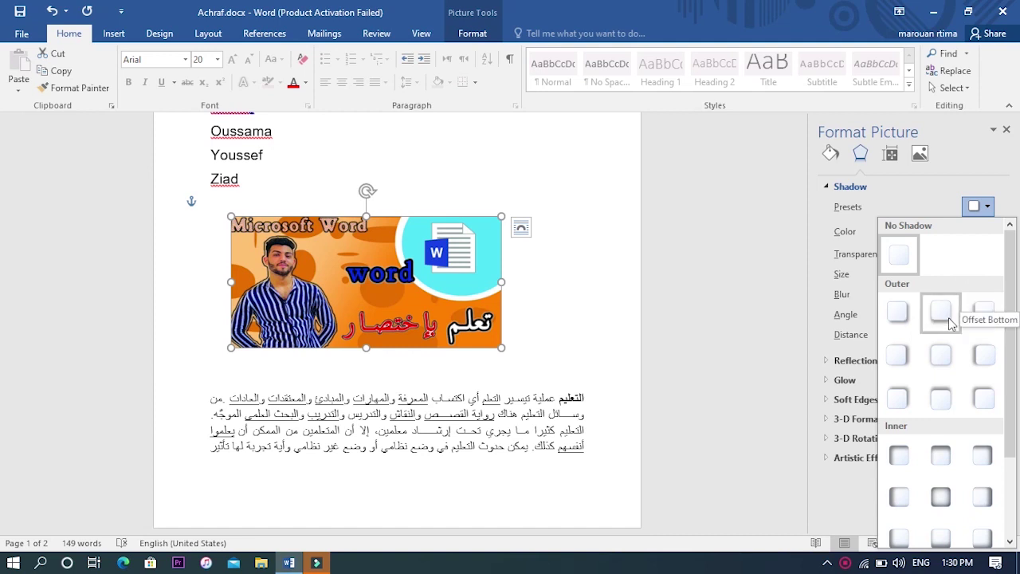
{"action": "left_click", "coordinate": [899, 396]}
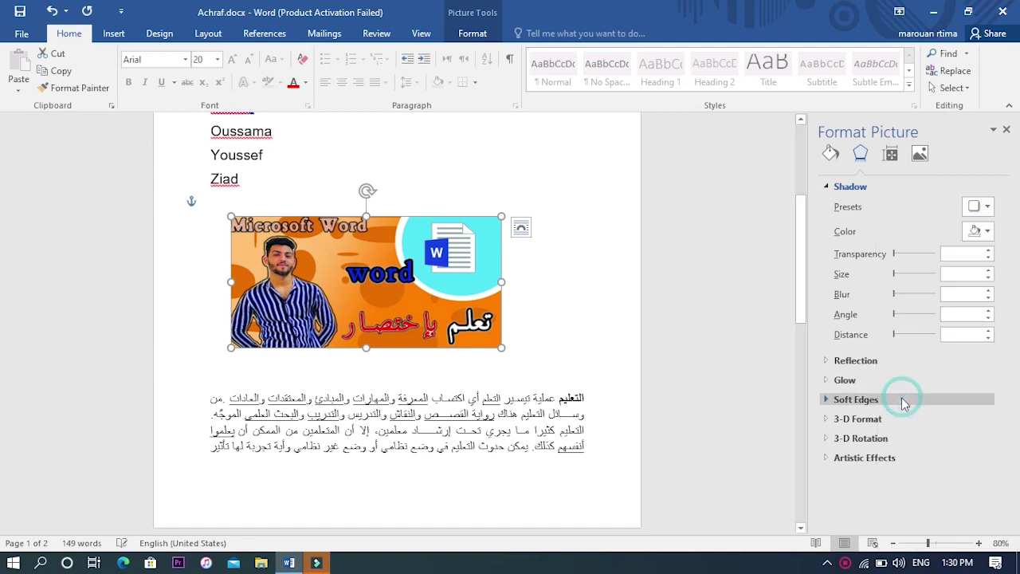
Step: Make the shadow red with 91% transparency and 91% size, then collapse Shadow
{"action": "left_click", "coordinate": [986, 231]}
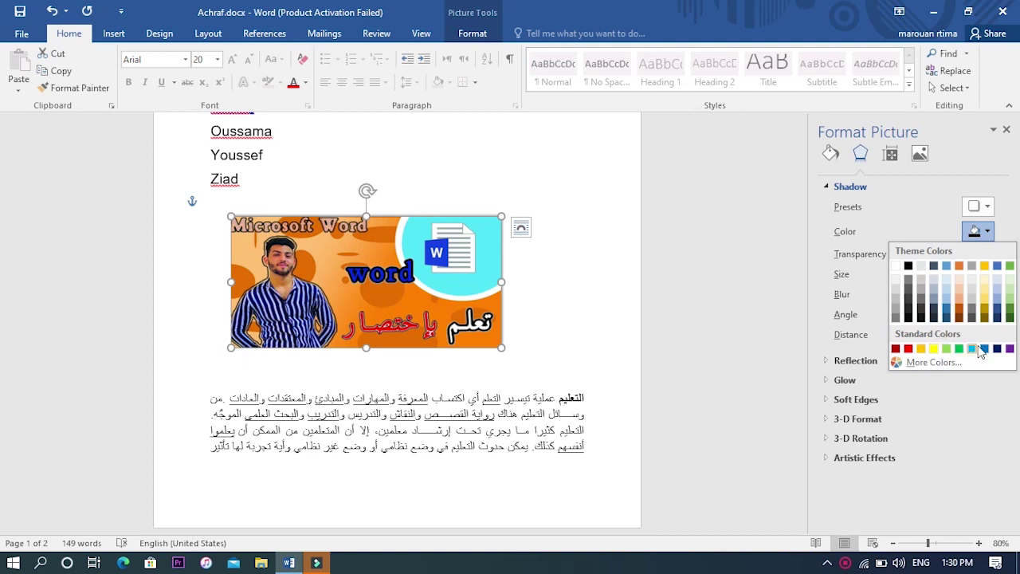
{"action": "left_click", "coordinate": [996, 348]}
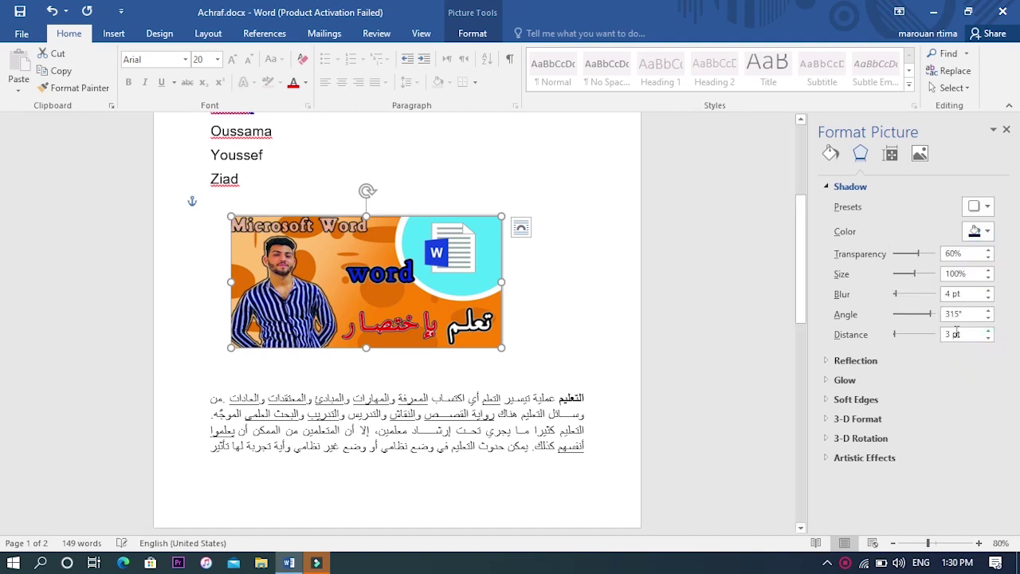
{"action": "left_click_drag", "start_coordinate": [918, 255], "coordinate": [948, 261]}
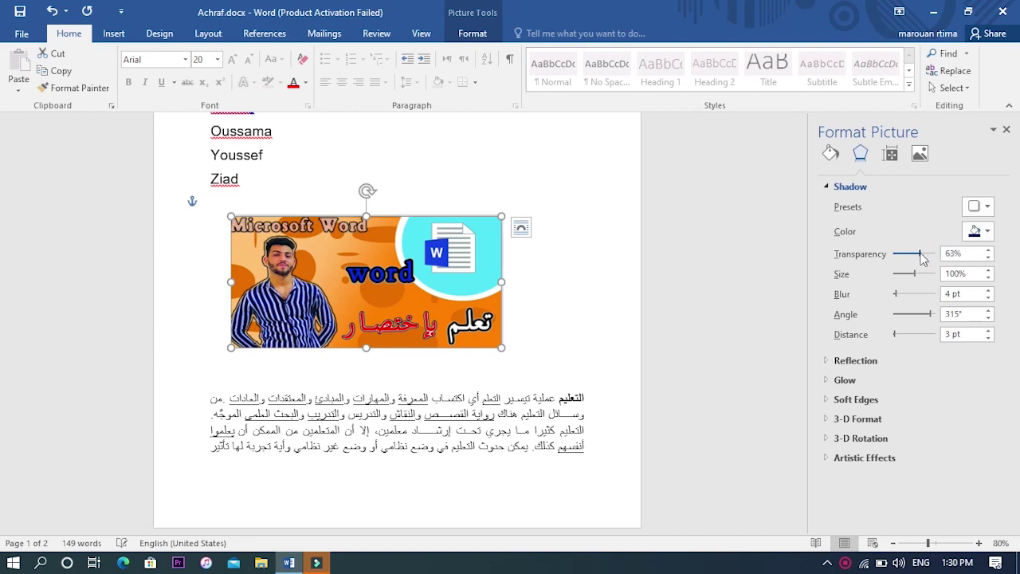
{"action": "left_click", "coordinate": [975, 231]}
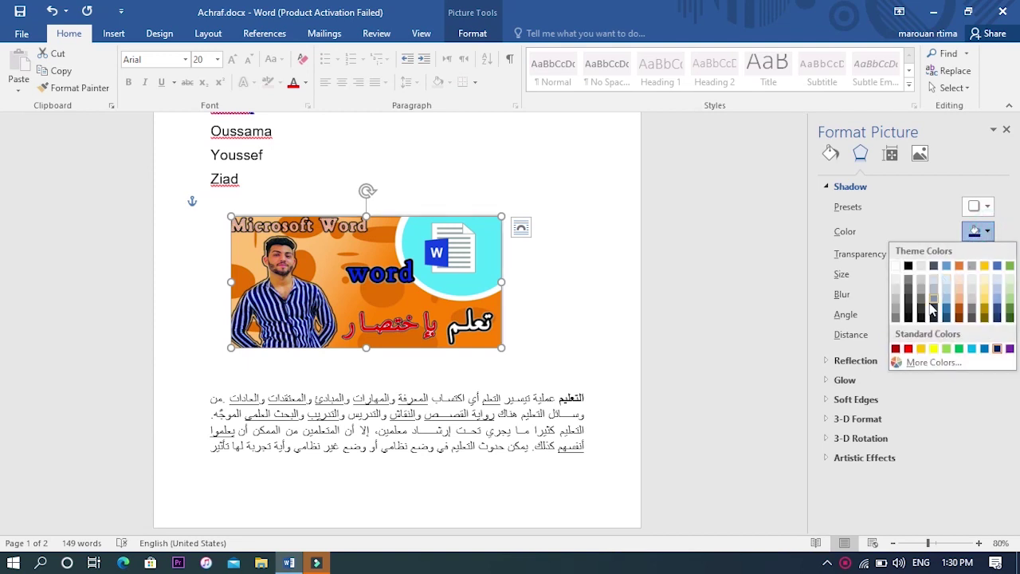
{"action": "left_click", "coordinate": [908, 349]}
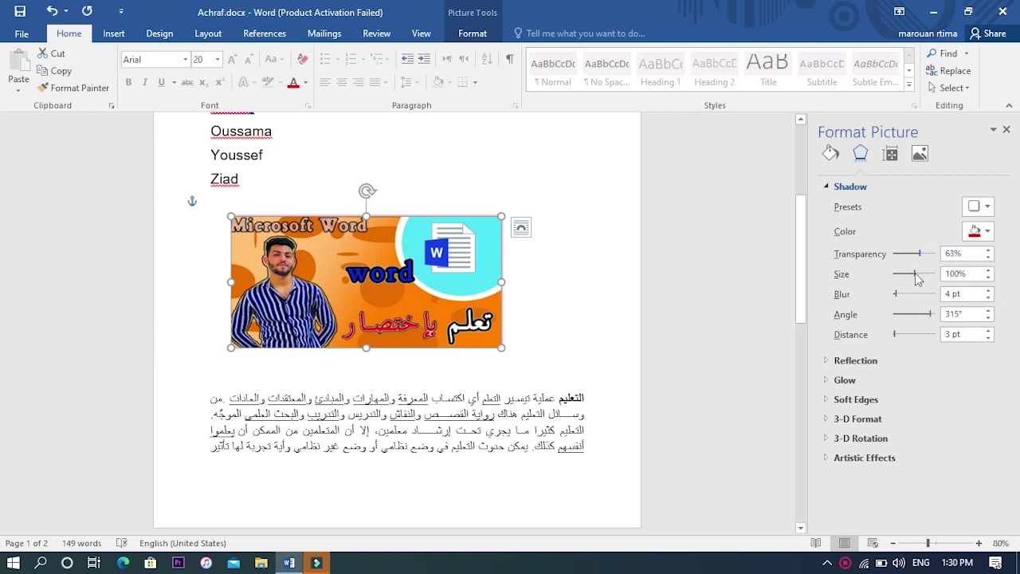
{"action": "mouse_move", "coordinate": [914, 274]}
{"action": "left_mouse_down"}
{"action": "mouse_move", "coordinate": [897, 274]}
{"action": "mouse_move", "coordinate": [914, 277]}
{"action": "mouse_move", "coordinate": [890, 299]}
{"action": "mouse_move", "coordinate": [920, 301]}
{"action": "left_mouse_up"}
{"action": "left_click", "coordinate": [988, 249]}
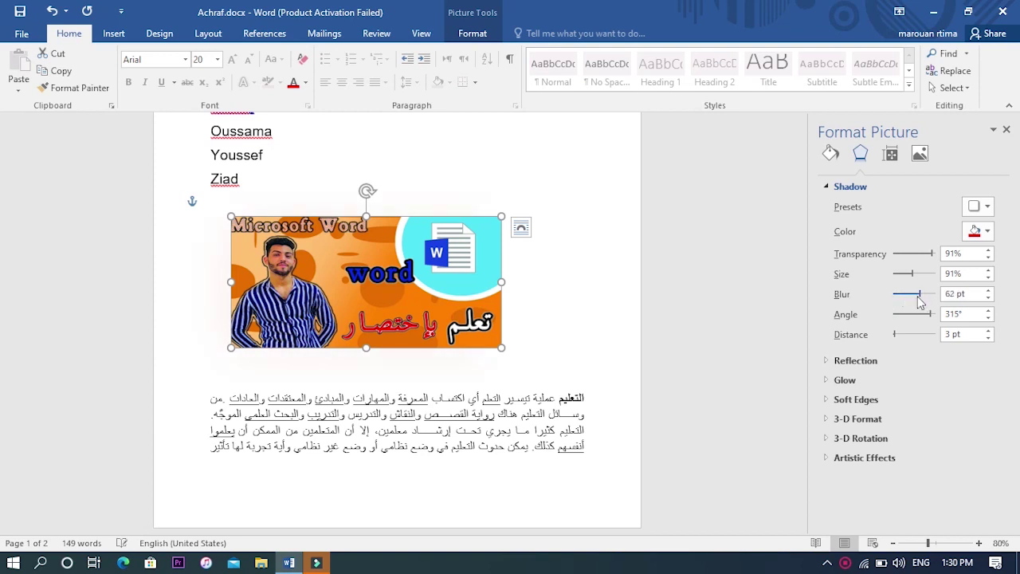
{"action": "left_click", "coordinate": [979, 209]}
{"action": "left_click", "coordinate": [979, 209]}
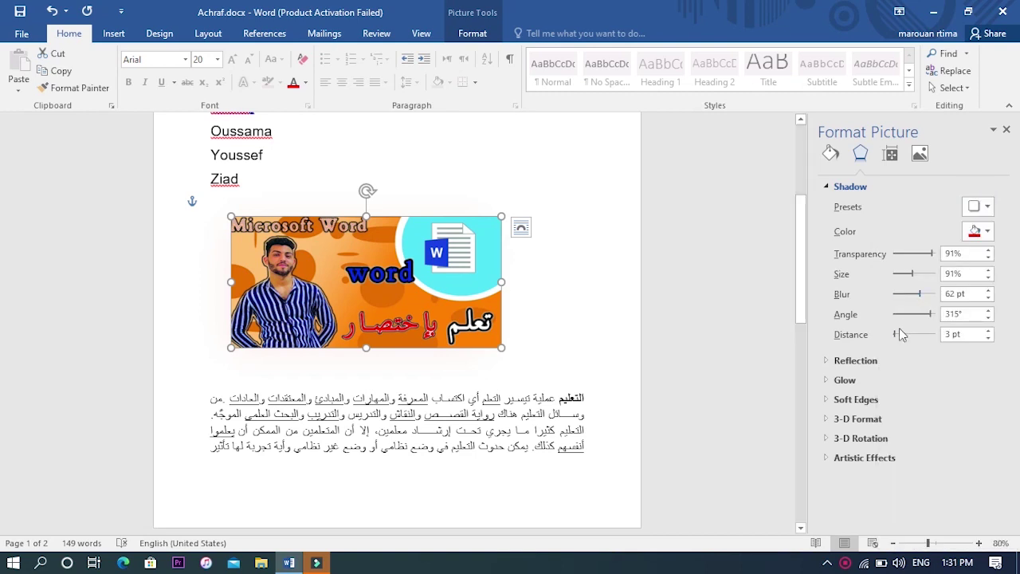
{"action": "left_click", "coordinate": [826, 187]}
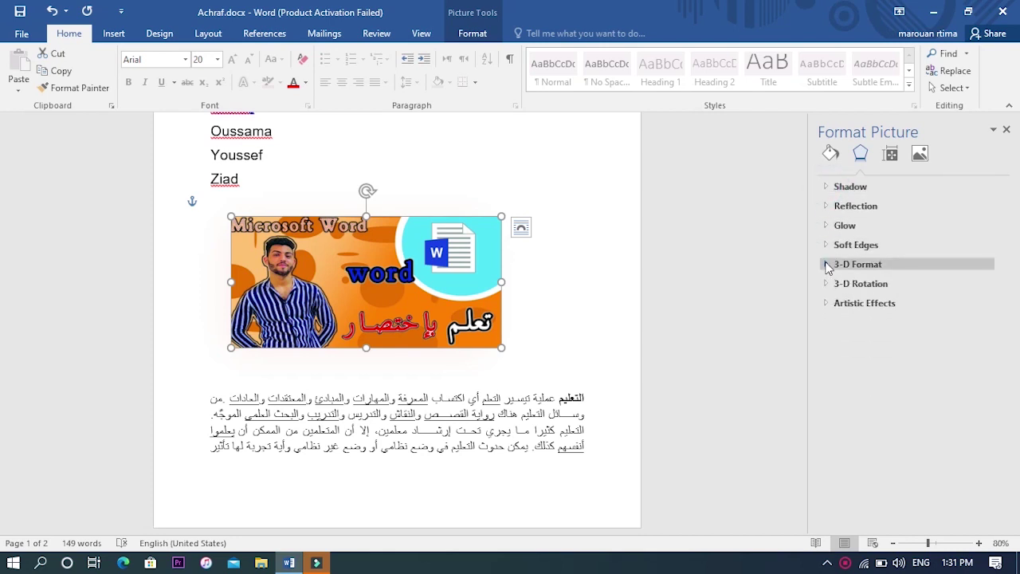
Step: Apply top and bottom bevel presets in the banner picture's 3-D Format
{"action": "left_click", "coordinate": [826, 265]}
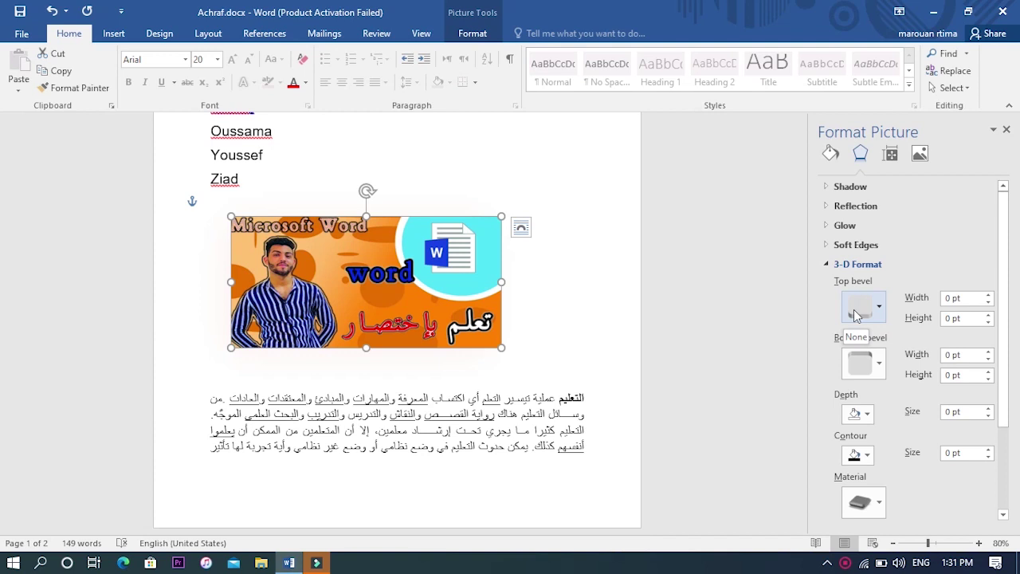
{"action": "left_click", "coordinate": [855, 314]}
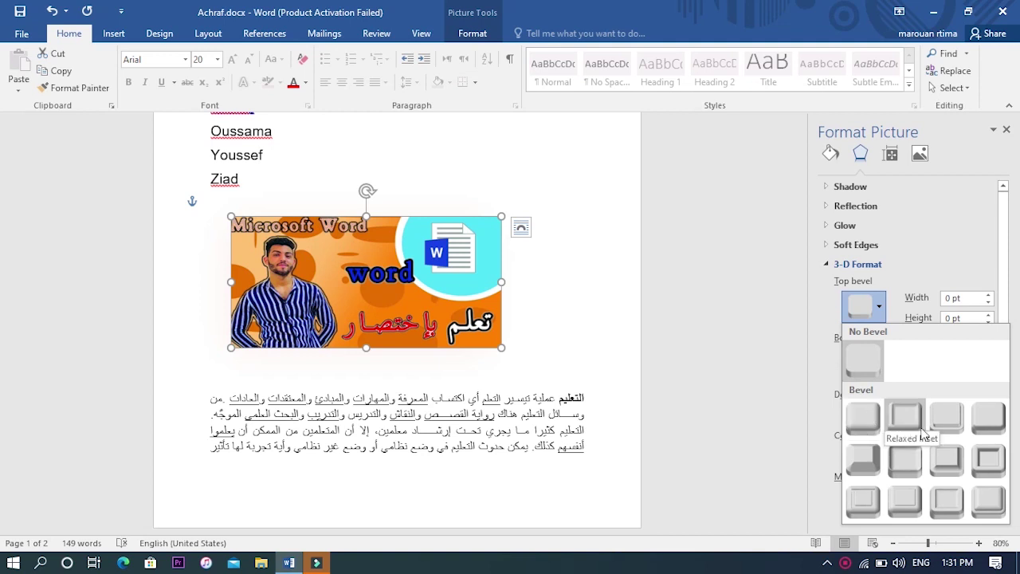
{"action": "left_click", "coordinate": [939, 478]}
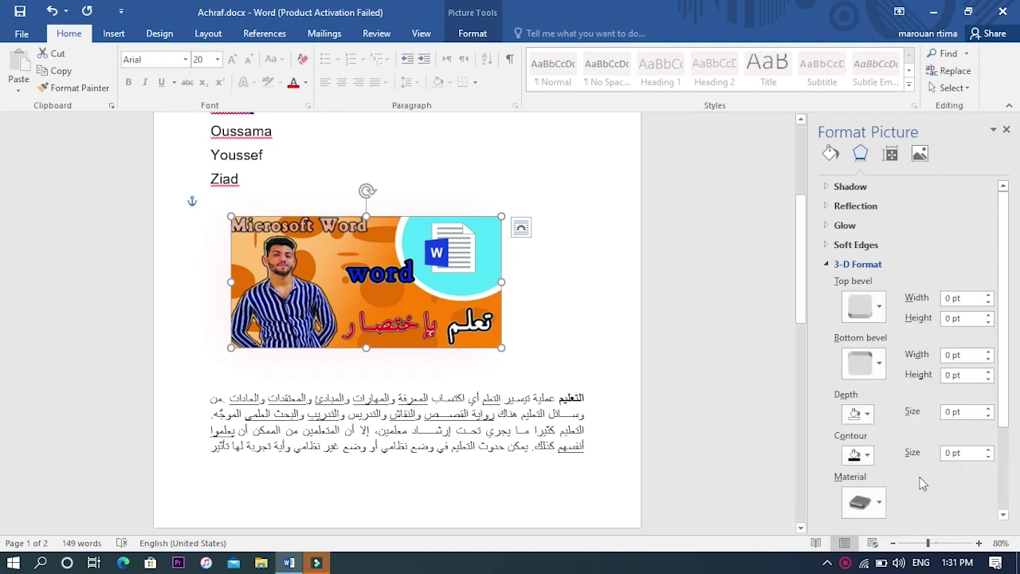
{"action": "left_click", "coordinate": [869, 364]}
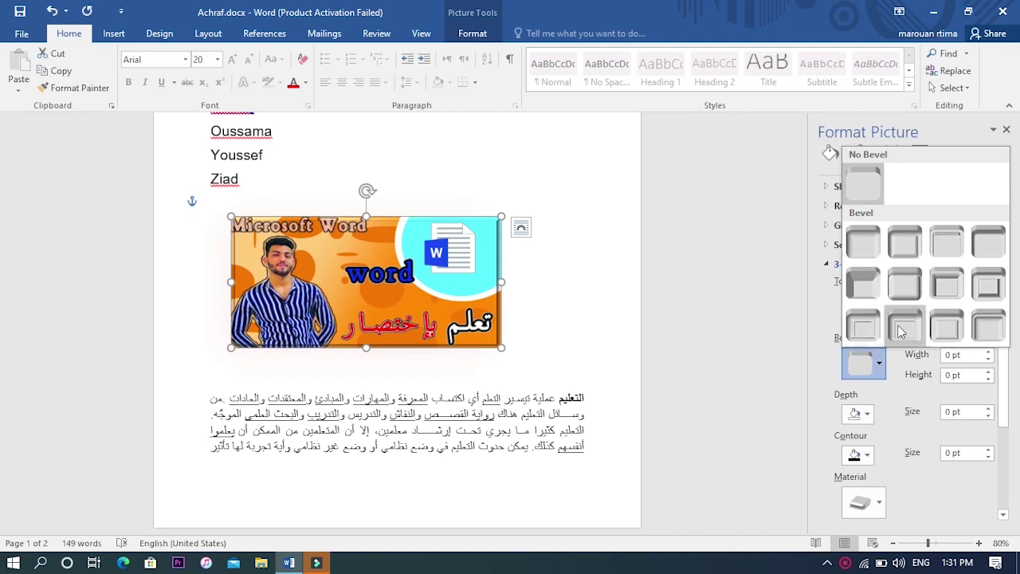
{"action": "left_click", "coordinate": [946, 327]}
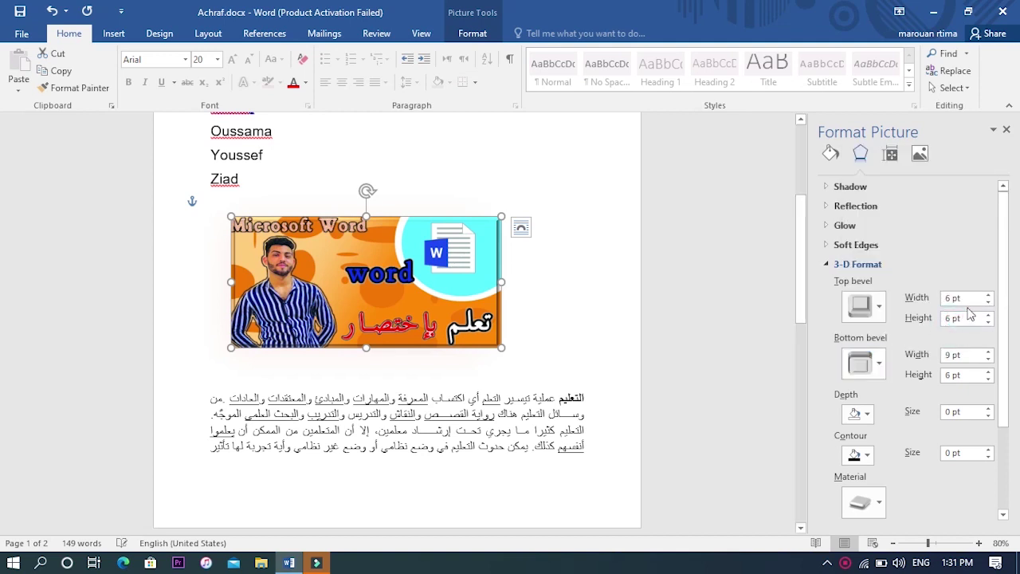
Step: Set the top bevel width to 17 pt
{"action": "left_click", "coordinate": [988, 295]}
{"action": "left_click", "coordinate": [988, 294]}
{"action": "left_click", "coordinate": [988, 295]}
{"action": "left_click", "coordinate": [988, 297]}
{"action": "left_click", "coordinate": [988, 297]}
{"action": "left_click", "coordinate": [988, 297]}
{"action": "left_click", "coordinate": [988, 297]}
{"action": "left_click", "coordinate": [988, 298]}
{"action": "left_click", "coordinate": [988, 301]}
{"action": "left_click", "coordinate": [988, 301]}
{"action": "left_click", "coordinate": [988, 301]}
{"action": "left_click", "coordinate": [988, 302]}
{"action": "left_click", "coordinate": [988, 301]}
{"action": "left_click", "coordinate": [988, 301]}
{"action": "left_click", "coordinate": [988, 295]}
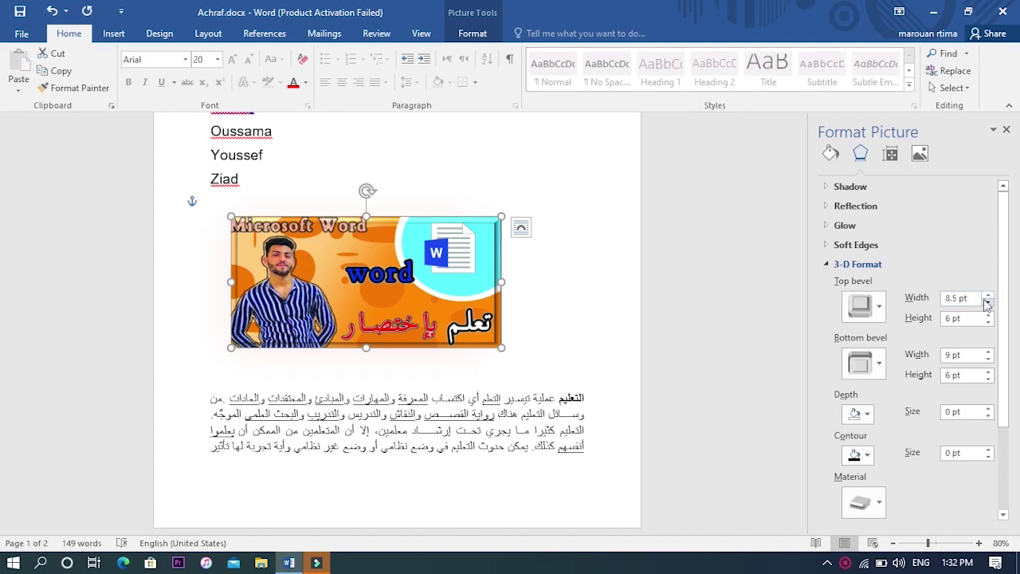
{"action": "left_click", "coordinate": [988, 297]}
{"action": "left_click", "coordinate": [987, 297]}
{"action": "left_click", "coordinate": [987, 297]}
{"action": "left_click", "coordinate": [988, 297]}
{"action": "left_click", "coordinate": [988, 298]}
{"action": "left_click", "coordinate": [988, 297]}
{"action": "left_click", "coordinate": [988, 298]}
{"action": "left_click", "coordinate": [988, 297]}
{"action": "left_click", "coordinate": [988, 297]}
Step: Set the bottom bevel width to 10 pt and collapse the 3-D Format section
{"action": "left_click", "coordinate": [988, 352]}
{"action": "left_click", "coordinate": [988, 352]}
{"action": "left_click", "coordinate": [988, 351]}
{"action": "left_click", "coordinate": [988, 351]}
{"action": "left_click", "coordinate": [988, 351]}
{"action": "left_click", "coordinate": [988, 352]}
{"action": "left_click", "coordinate": [988, 357]}
{"action": "left_click", "coordinate": [988, 358]}
{"action": "left_click", "coordinate": [988, 358]}
{"action": "left_click", "coordinate": [988, 358]}
{"action": "left_click", "coordinate": [987, 358]}
{"action": "left_click", "coordinate": [988, 358]}
{"action": "left_click", "coordinate": [988, 354]}
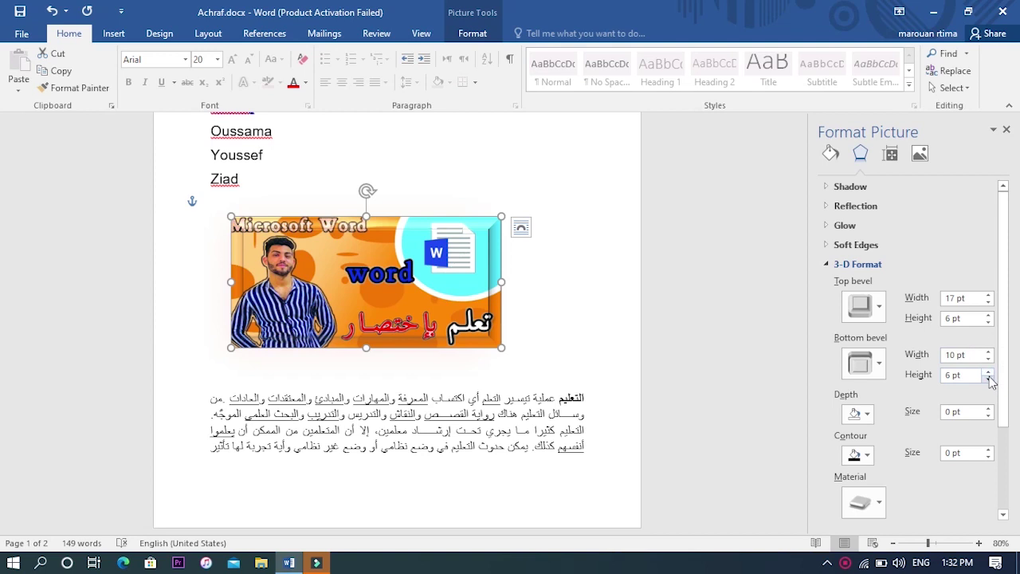
{"action": "left_click", "coordinate": [827, 265]}
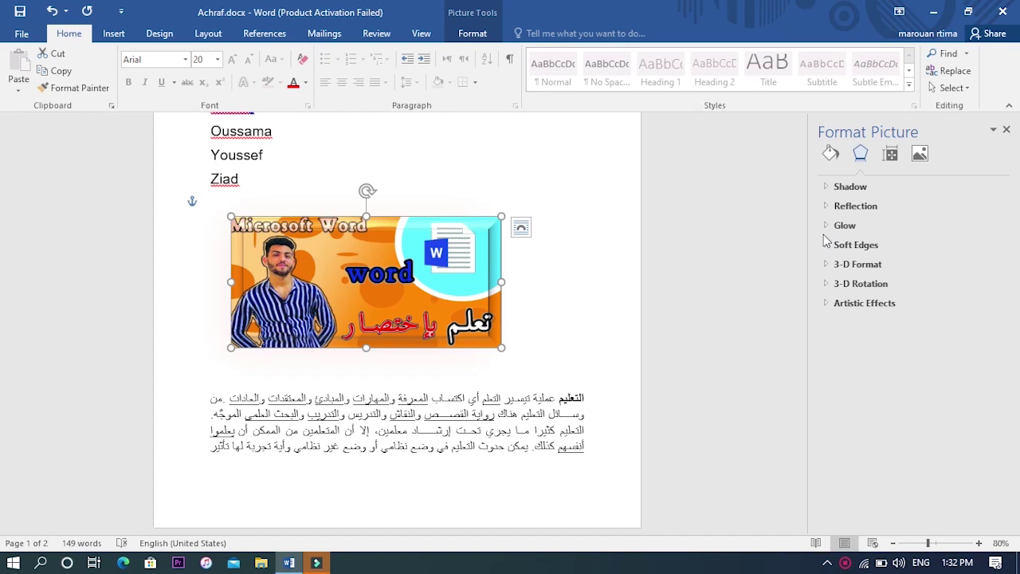
Step: Try several isometric and parallel 3-D rotation presets on the banner picture
{"action": "left_click", "coordinate": [828, 283]}
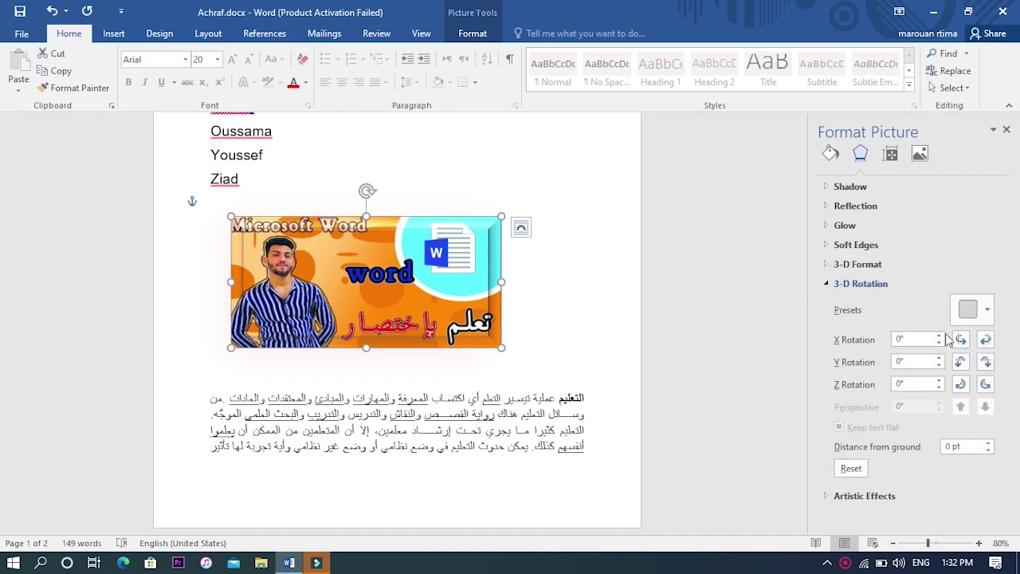
{"action": "left_click", "coordinate": [983, 313]}
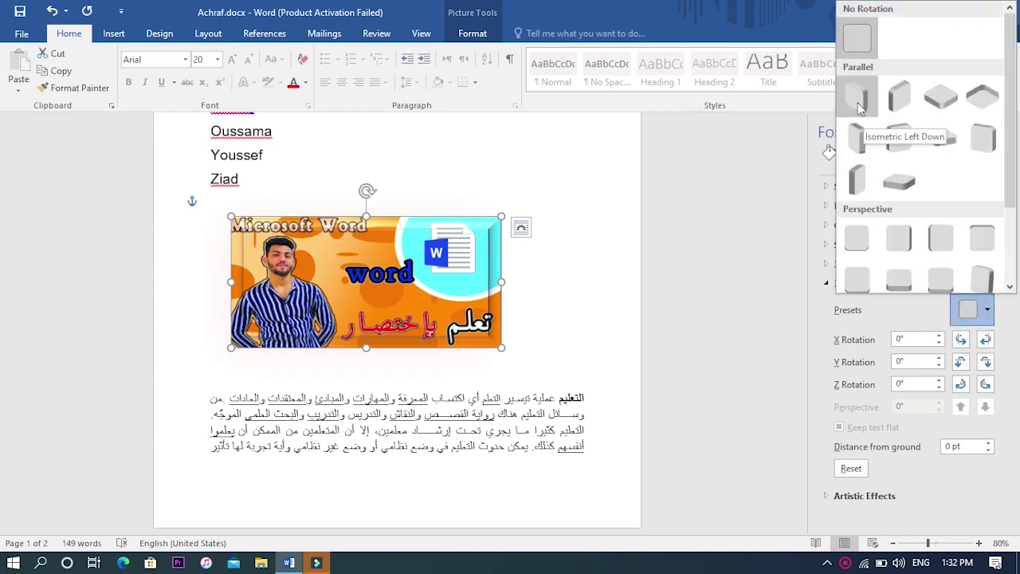
{"action": "left_click", "coordinate": [859, 109]}
{"action": "left_click", "coordinate": [982, 319]}
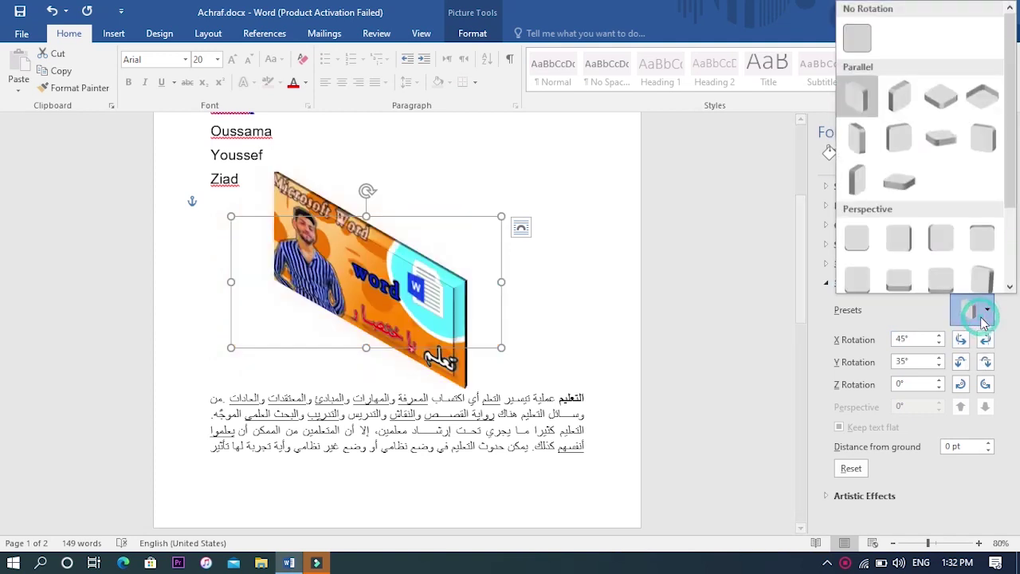
{"action": "left_click", "coordinate": [905, 103]}
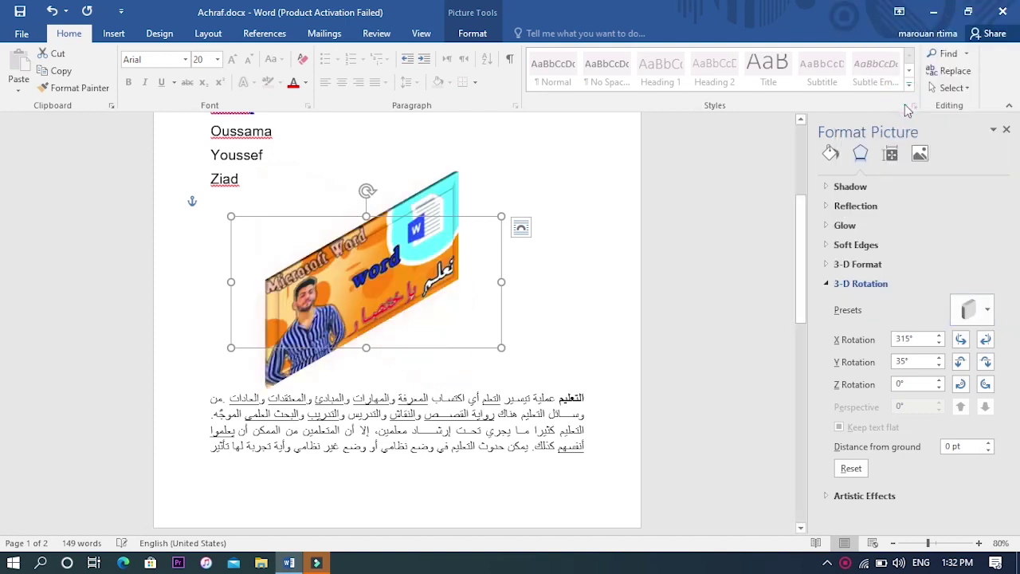
{"action": "left_click", "coordinate": [972, 310]}
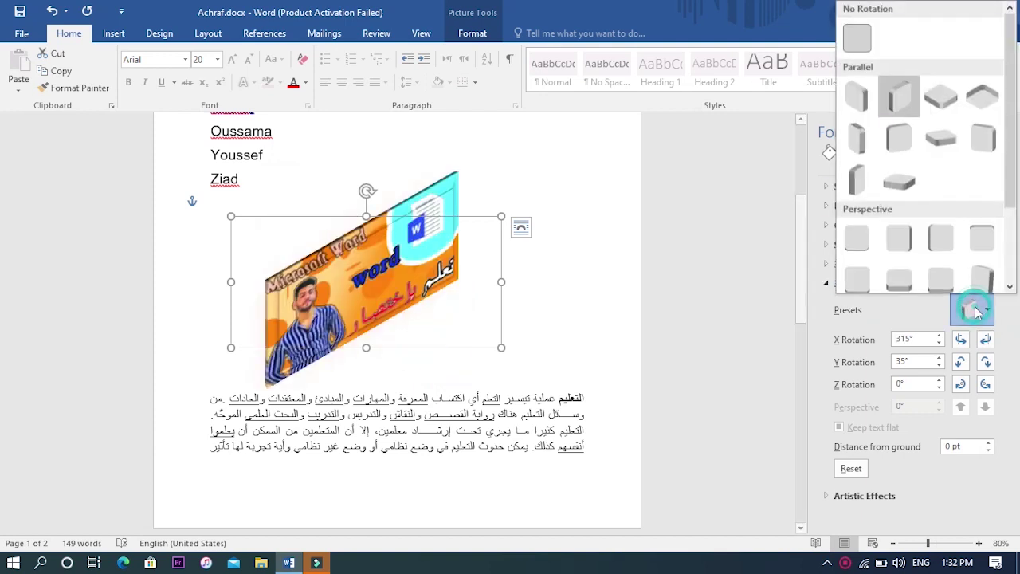
{"action": "left_click", "coordinate": [940, 96]}
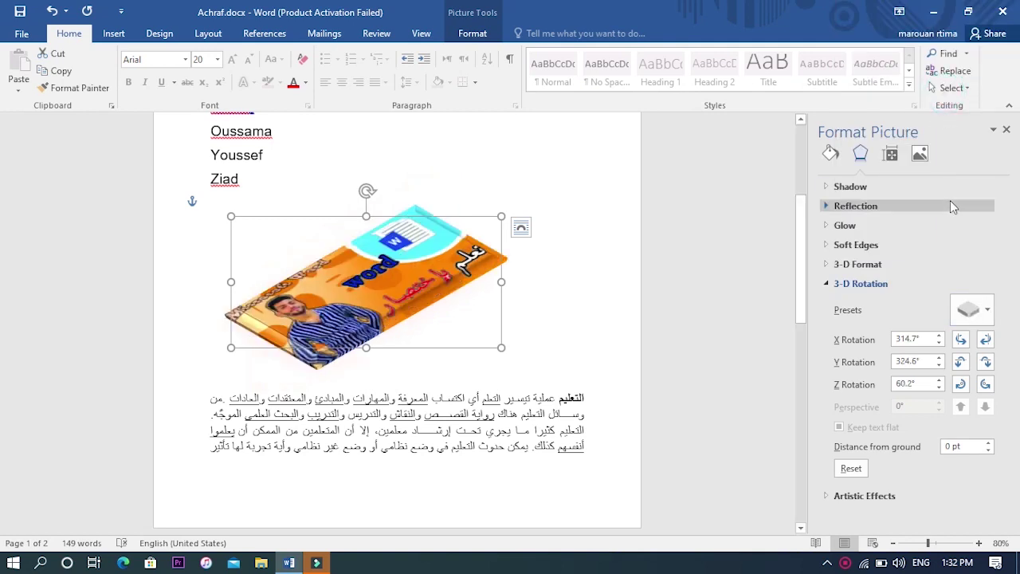
{"action": "left_click", "coordinate": [980, 310]}
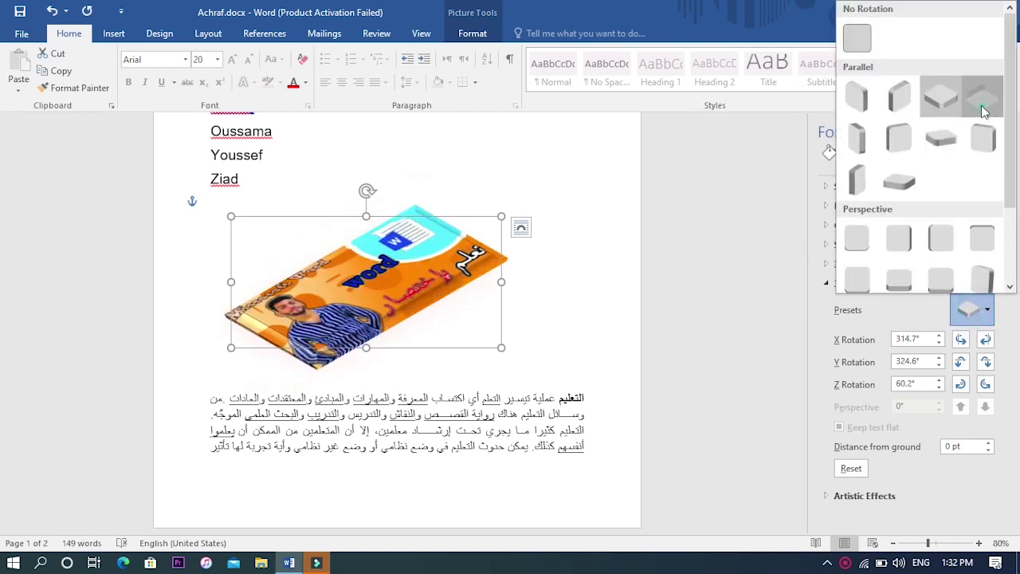
{"action": "left_click", "coordinate": [985, 104]}
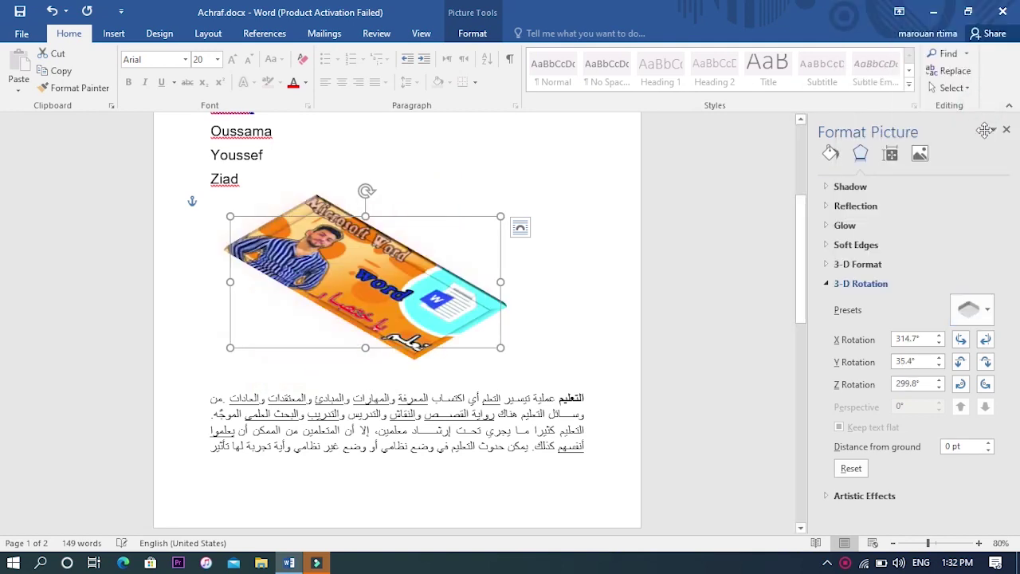
{"action": "left_click", "coordinate": [971, 311]}
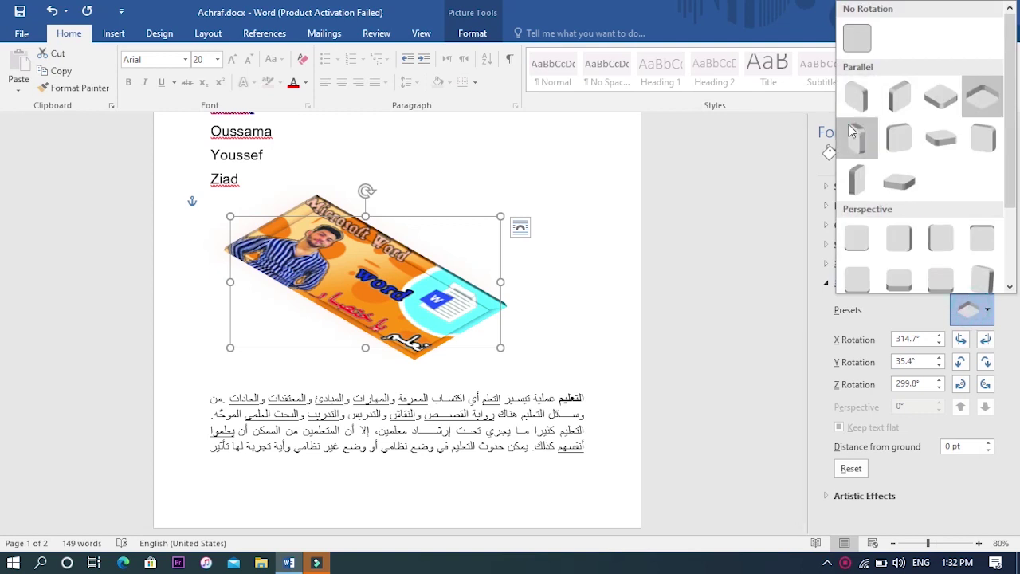
{"action": "left_click", "coordinate": [857, 137]}
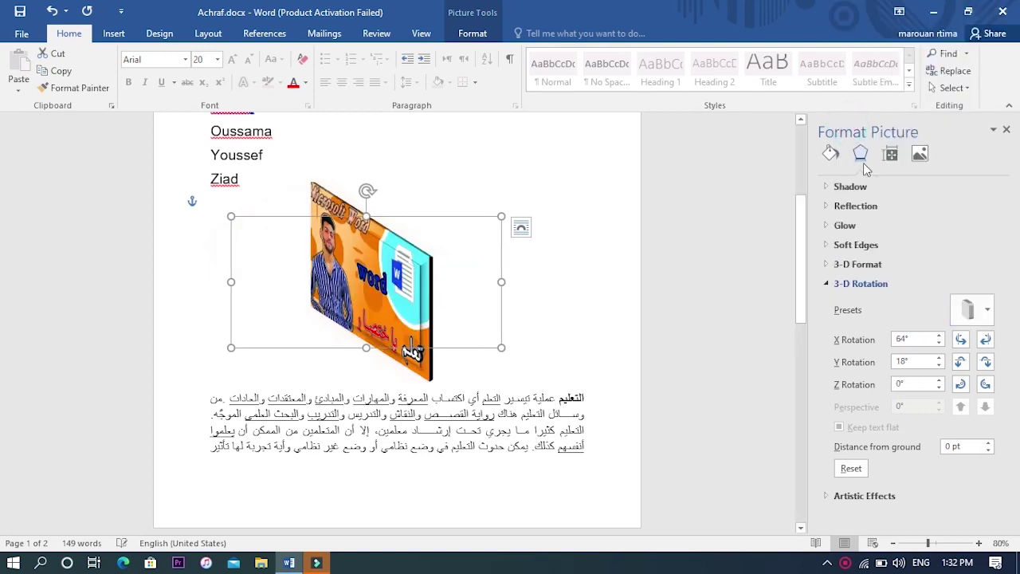
Step: Try off-axis and tilted rotation presets, then reset the picture to No Rotation
{"action": "left_click", "coordinate": [971, 311]}
{"action": "left_click", "coordinate": [898, 138]}
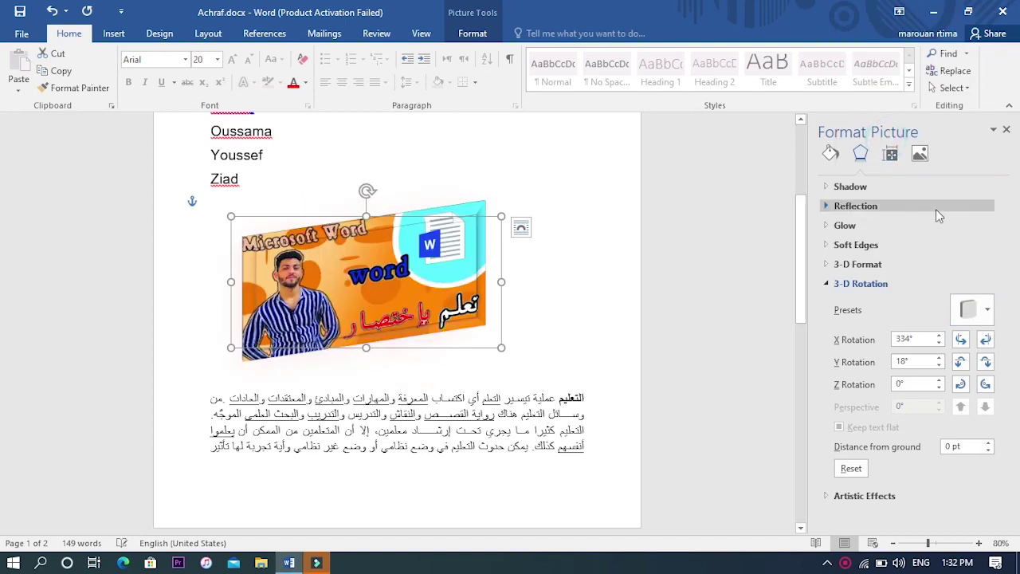
{"action": "left_click", "coordinate": [970, 311]}
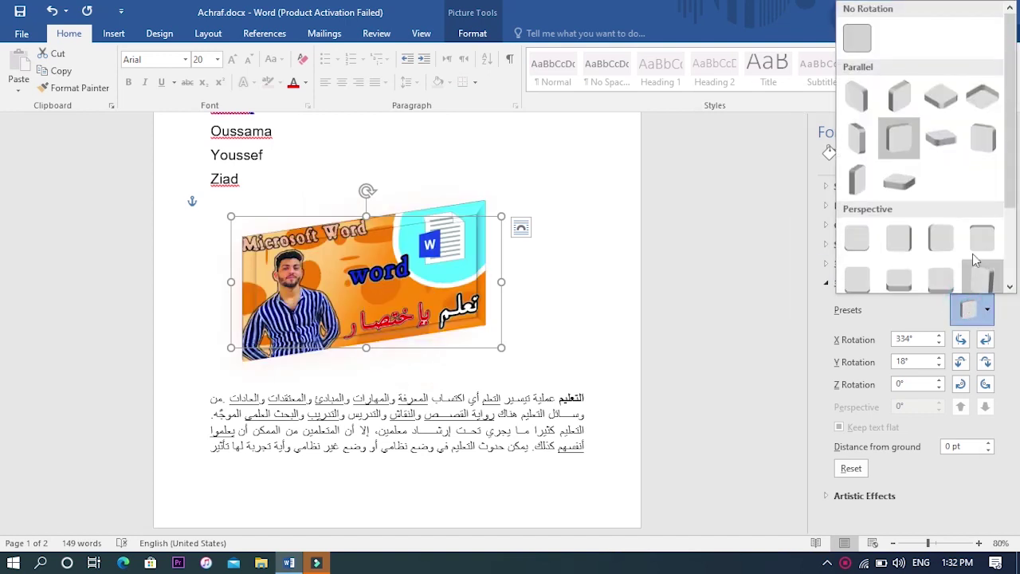
{"action": "left_click", "coordinate": [960, 156]}
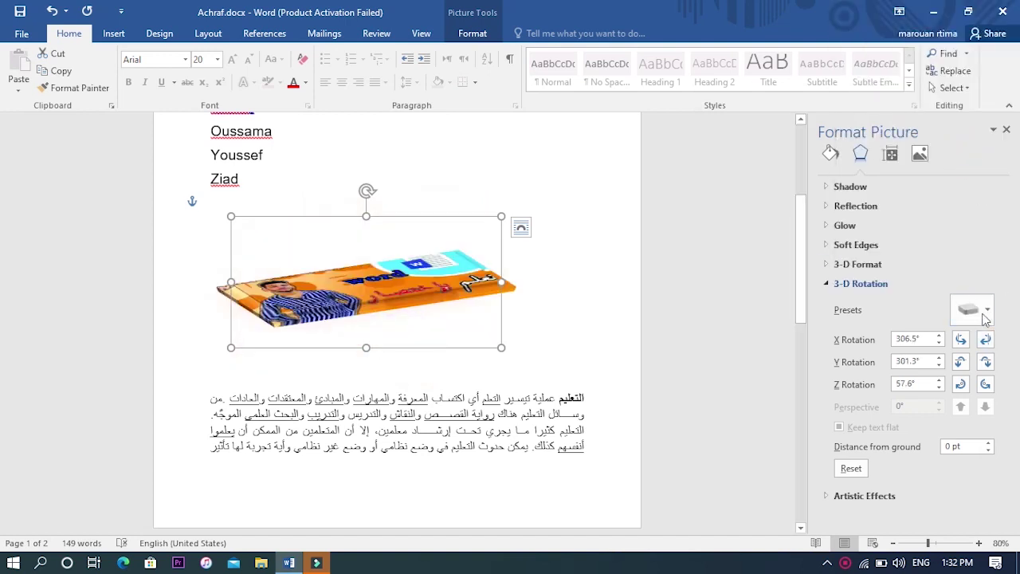
{"action": "left_click", "coordinate": [972, 310]}
{"action": "left_click", "coordinate": [979, 141]}
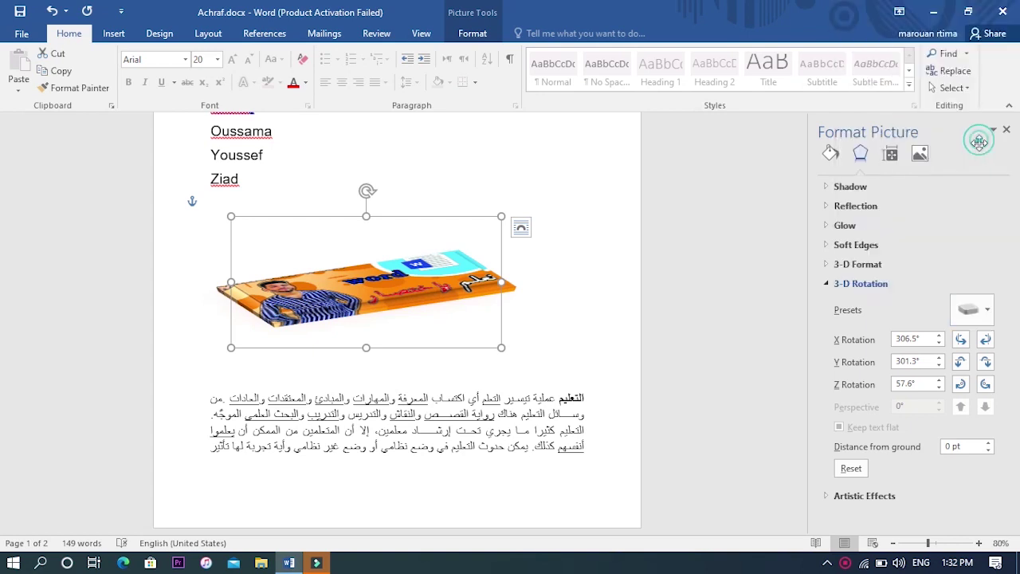
{"action": "left_click", "coordinate": [972, 310]}
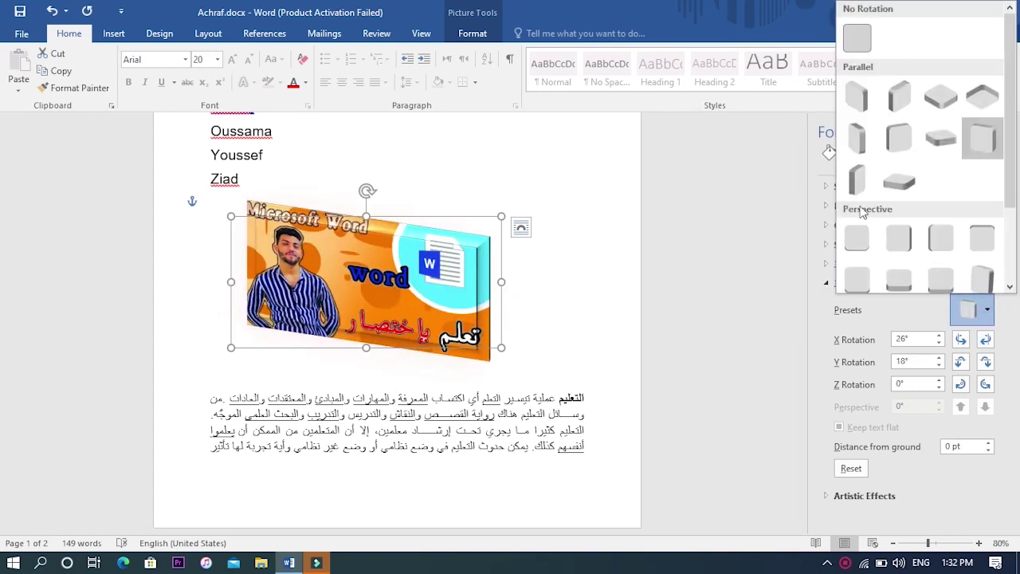
{"action": "left_click", "coordinate": [857, 180]}
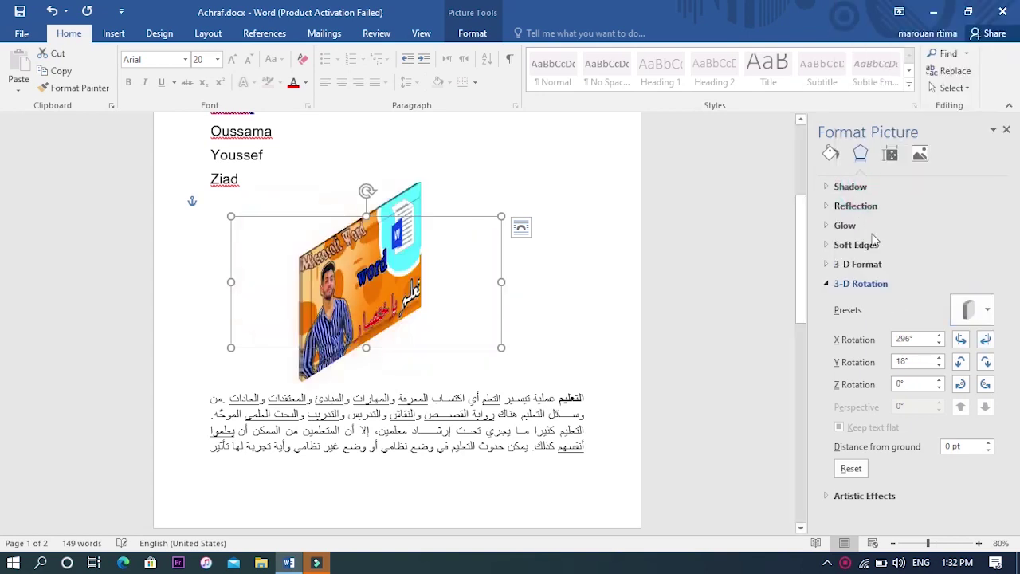
{"action": "left_click", "coordinate": [972, 310]}
{"action": "mouse_move", "coordinate": [1012, 193]}
{"action": "left_mouse_down"}
{"action": "mouse_move", "coordinate": [1011, 265]}
{"action": "mouse_move", "coordinate": [1010, 164]}
{"action": "left_mouse_up"}
{"action": "left_click", "coordinate": [855, 54]}
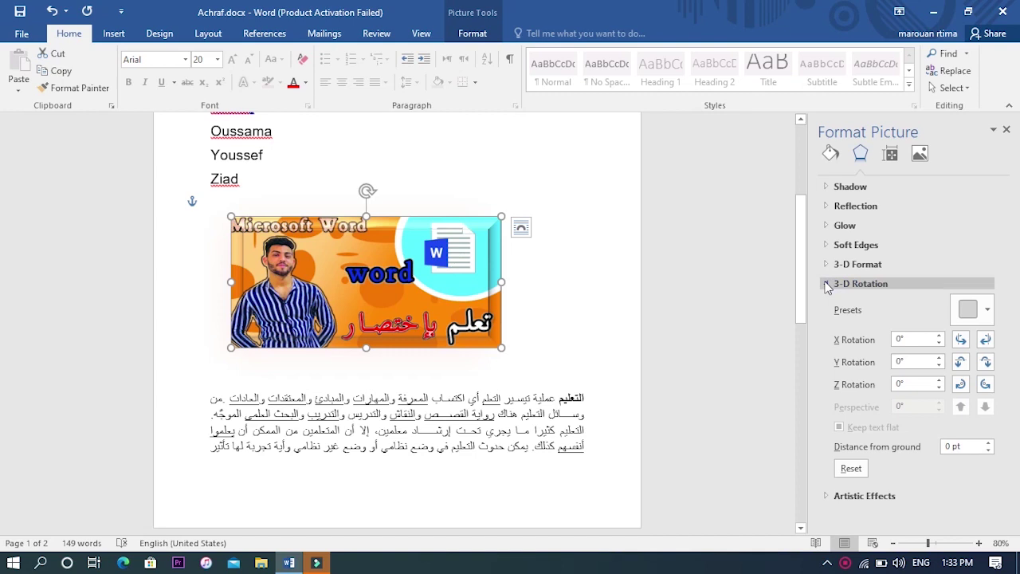
Step: Apply the Half Reflection, 4 pt offset preset and raise its transparency to 86%
{"action": "left_click", "coordinate": [827, 285]}
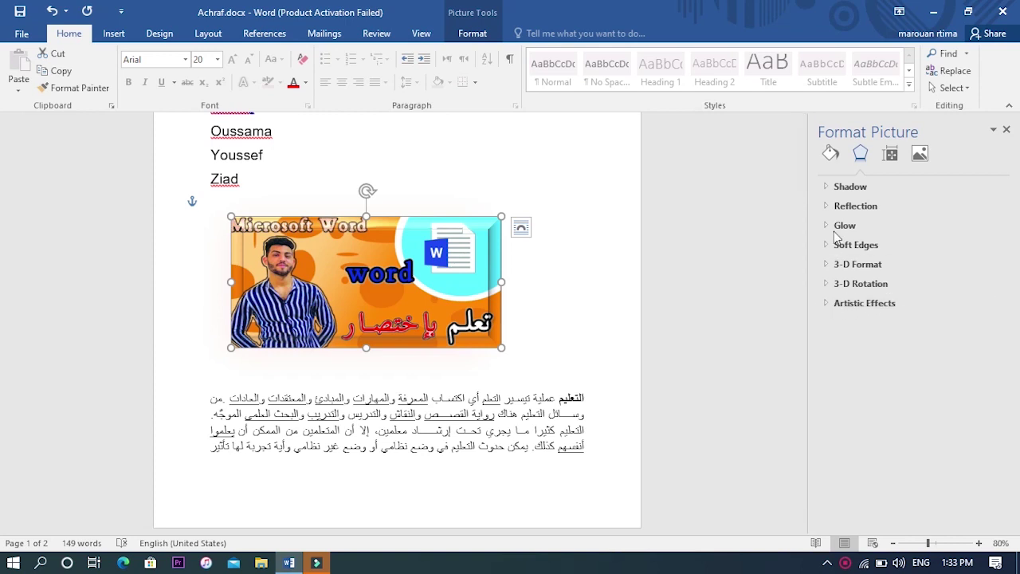
{"action": "left_click", "coordinate": [829, 207]}
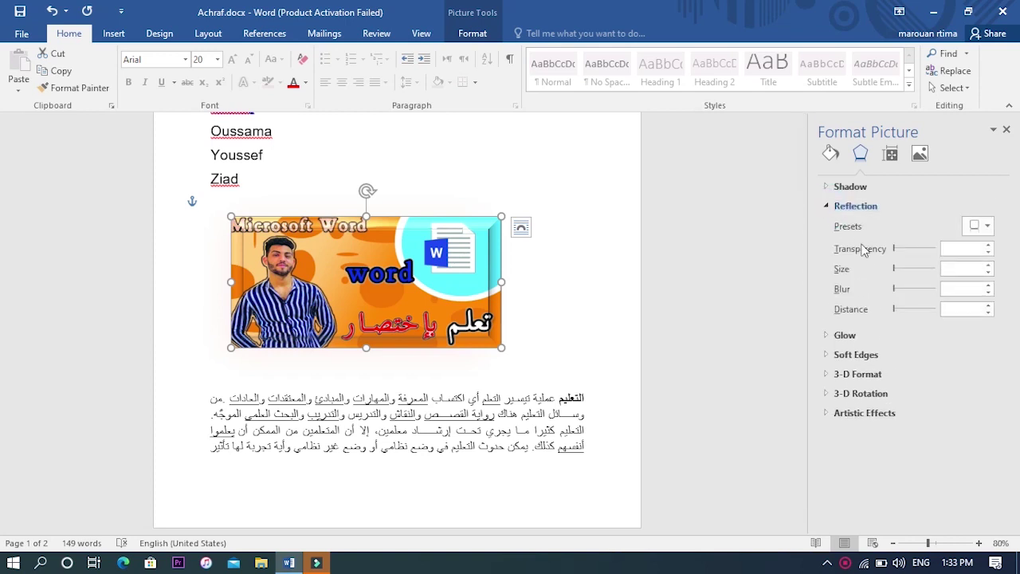
{"action": "left_click", "coordinate": [977, 226]}
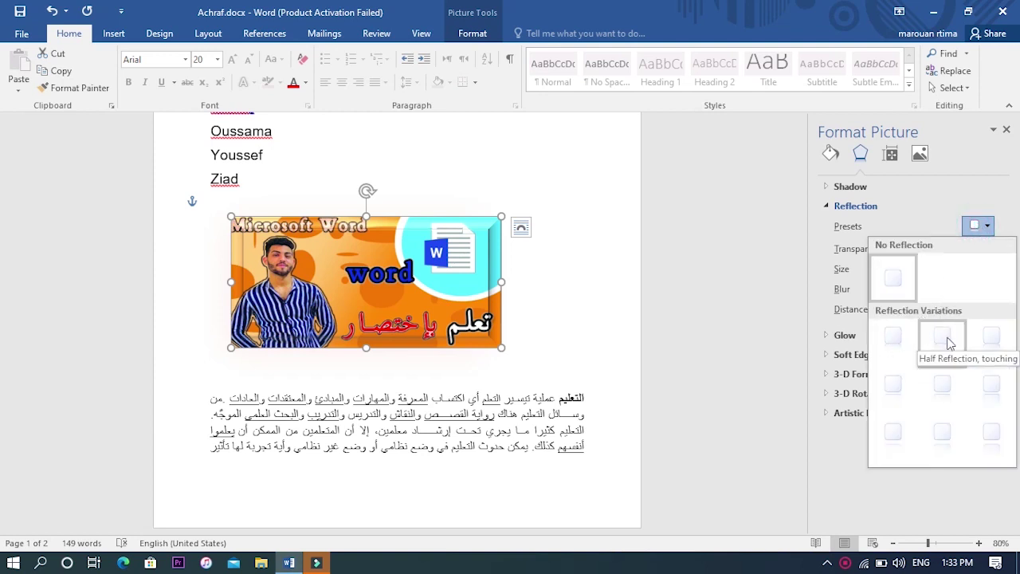
{"action": "left_click", "coordinate": [940, 392]}
{"action": "mouse_move", "coordinate": [917, 250]}
{"action": "left_mouse_down"}
{"action": "mouse_move", "coordinate": [912, 261]}
{"action": "mouse_move", "coordinate": [930, 253]}
{"action": "mouse_move", "coordinate": [910, 249]}
{"action": "left_mouse_up"}
{"action": "left_click", "coordinate": [931, 248]}
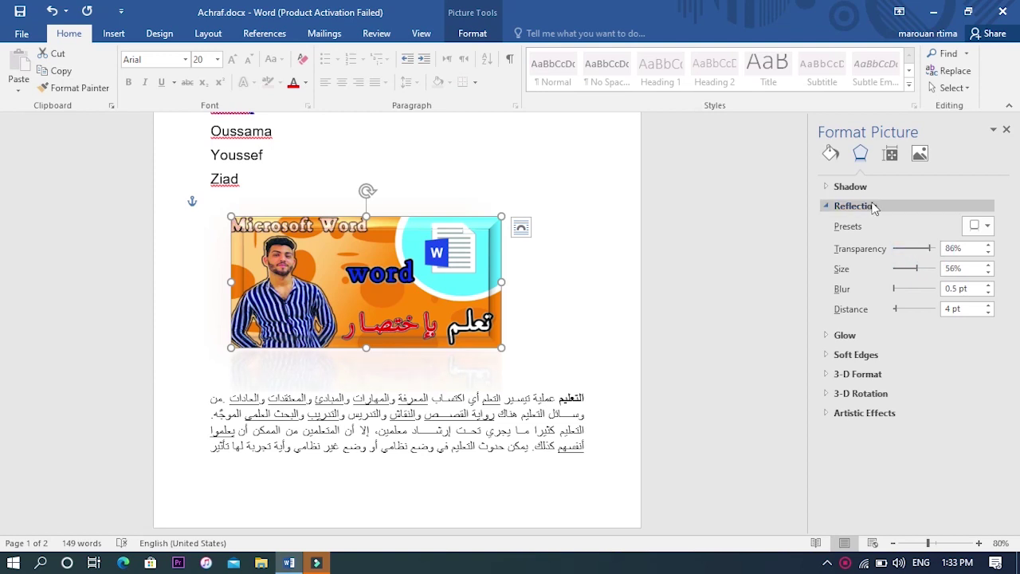
Step: Undo the reflection on the banner picture
{"action": "key", "text": "Escape"}
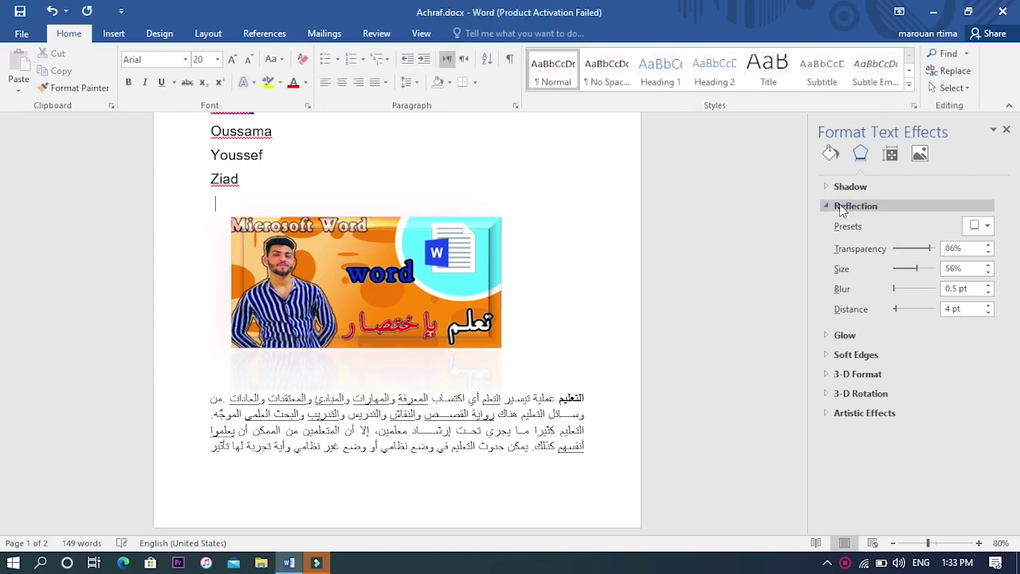
{"action": "key", "text": "ctrl+z"}
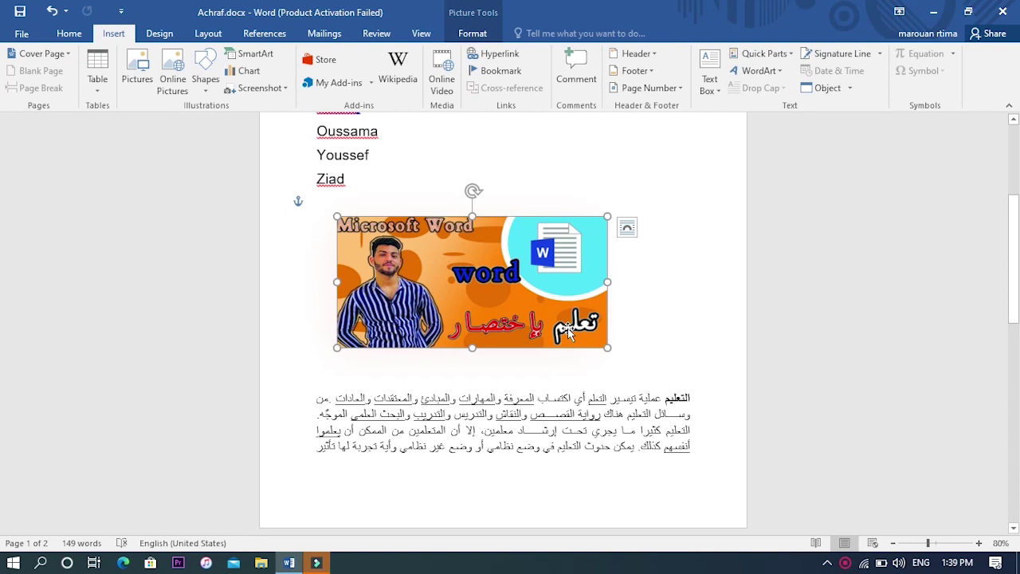
{"action": "key", "text": "ctrl+z"}
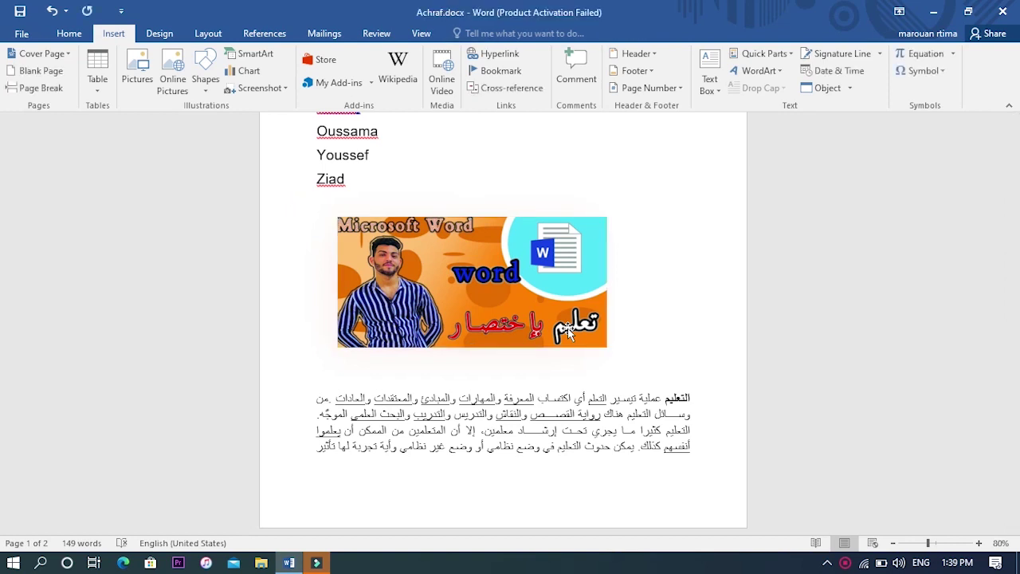
Step: Crop the banner picture to just its Word icon, then undo the crop
{"action": "left_click", "coordinate": [451, 268]}
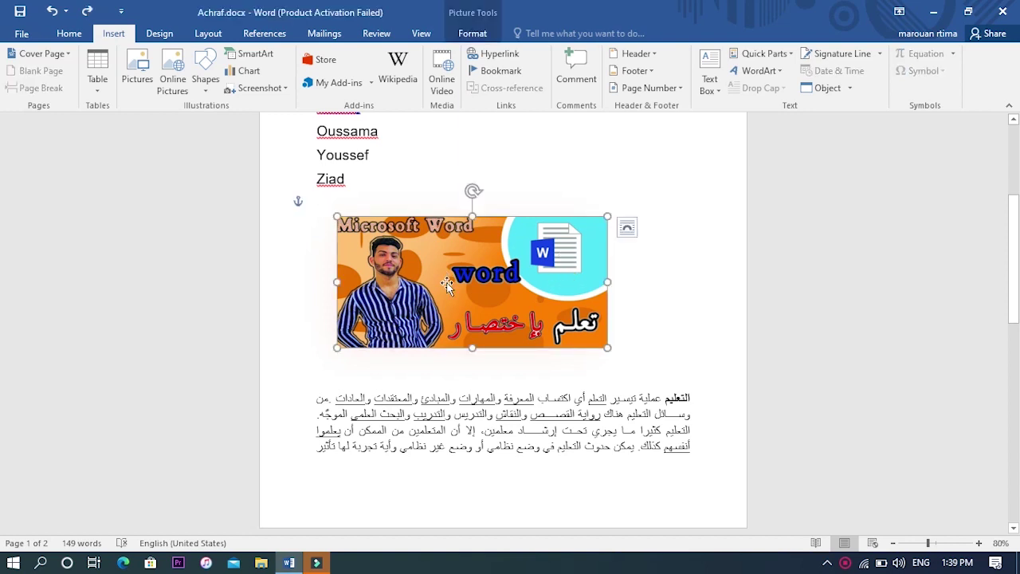
{"action": "right_click", "coordinate": [447, 282]}
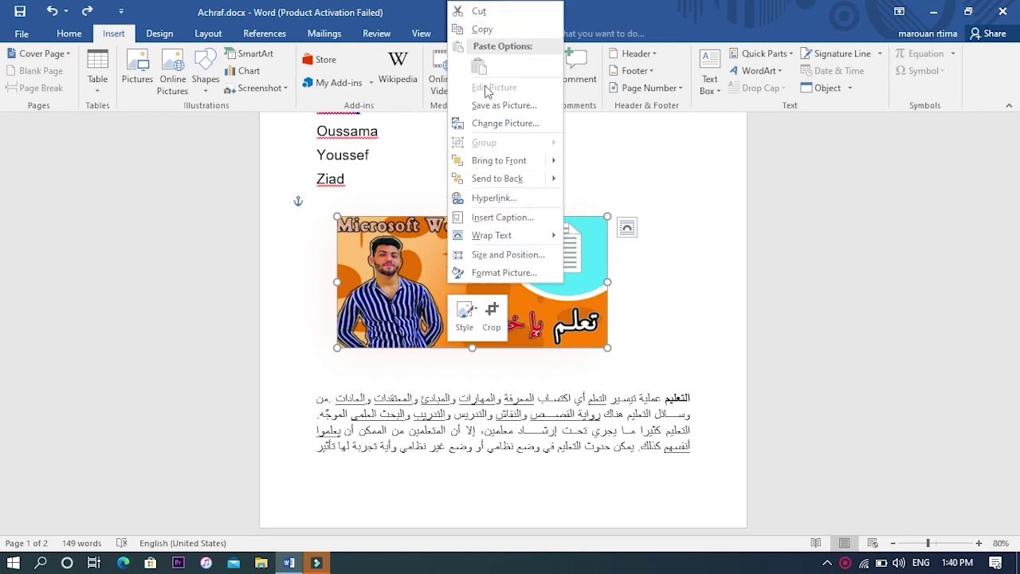
{"action": "left_click", "coordinate": [491, 324]}
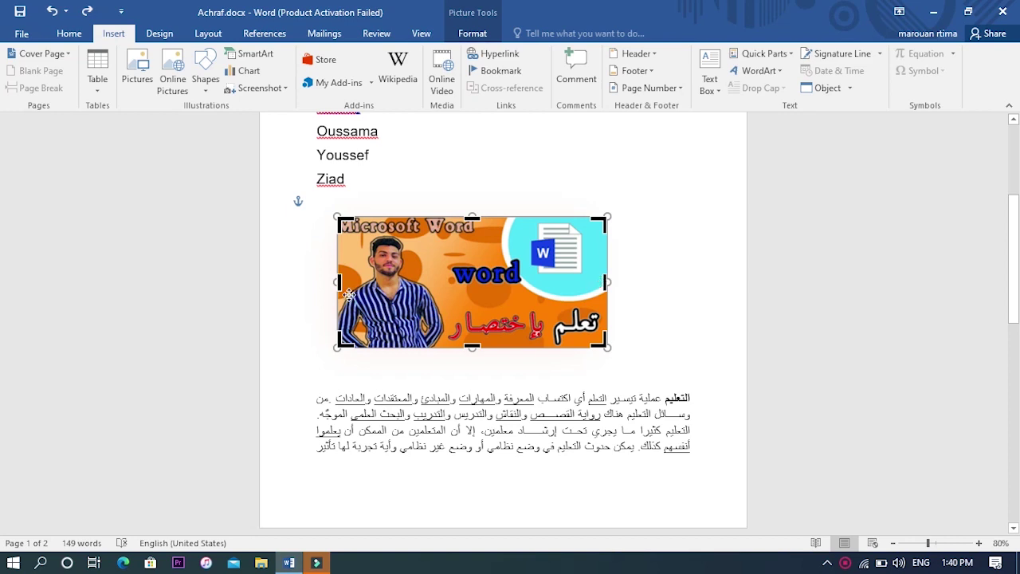
{"action": "left_click_drag", "start_coordinate": [338, 281], "coordinate": [528, 283]}
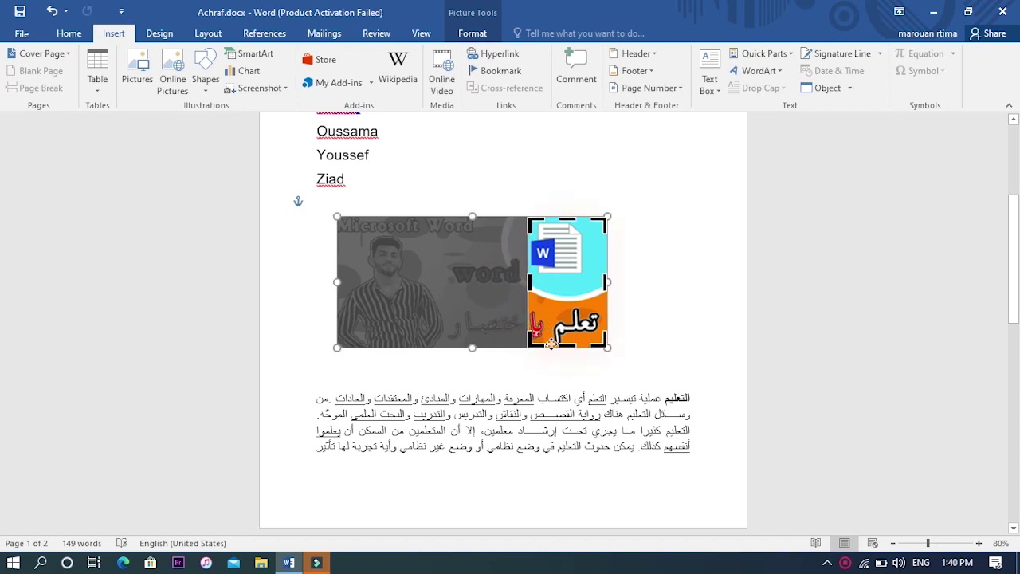
{"action": "left_click_drag", "start_coordinate": [563, 347], "coordinate": [562, 276]}
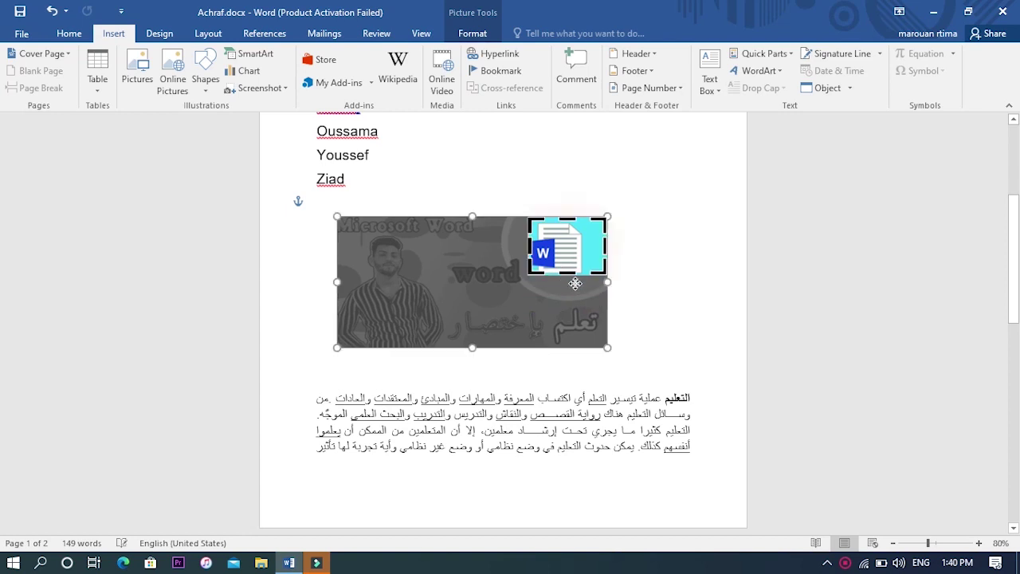
{"action": "mouse_move", "coordinate": [567, 257]}
{"action": "left_mouse_down"}
{"action": "mouse_move", "coordinate": [609, 251]}
{"action": "mouse_move", "coordinate": [576, 259]}
{"action": "left_mouse_up"}
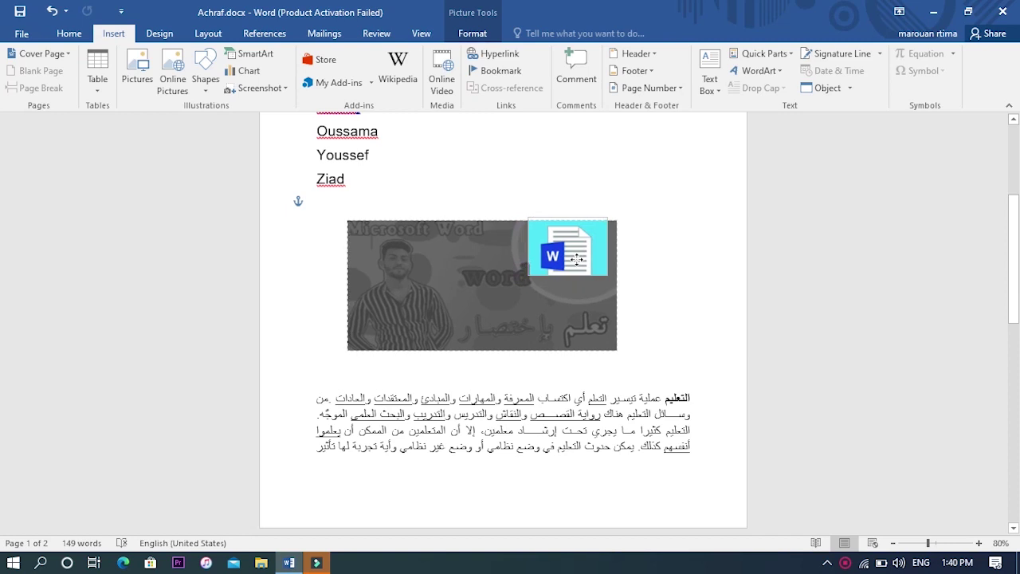
{"action": "left_click", "coordinate": [634, 268]}
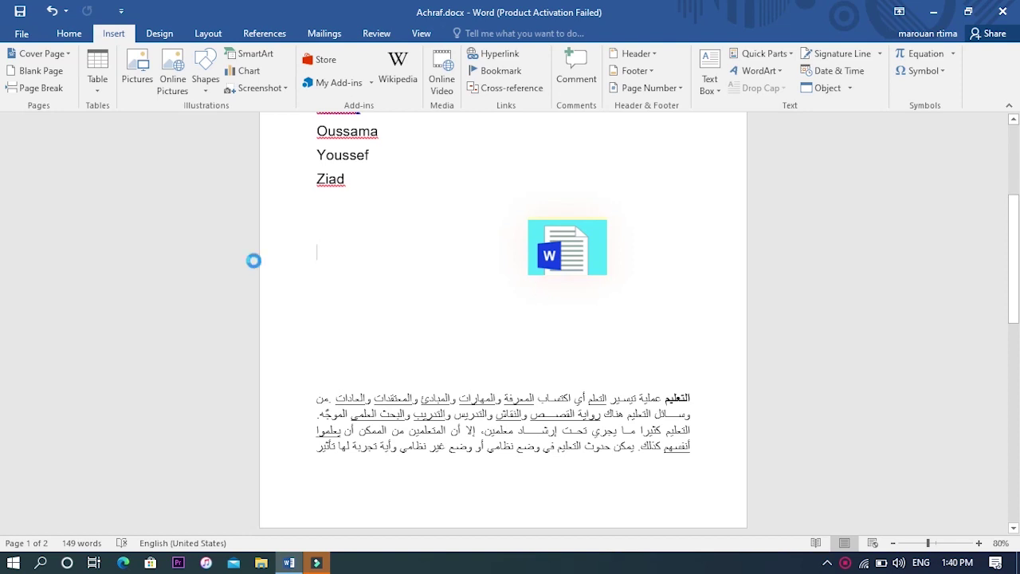
{"action": "key", "text": "ctrl+z"}
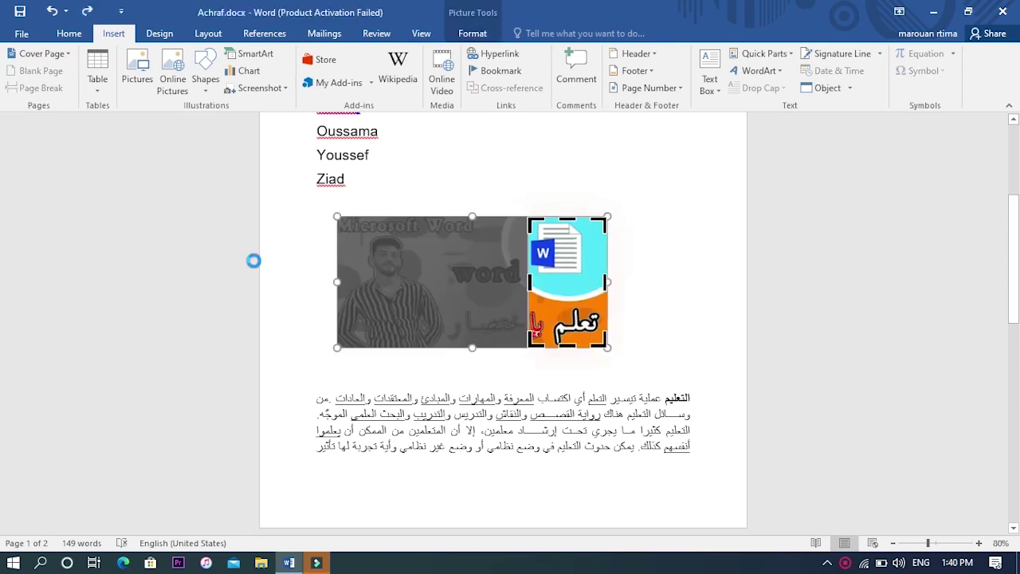
{"action": "key", "text": "ctrl+z"}
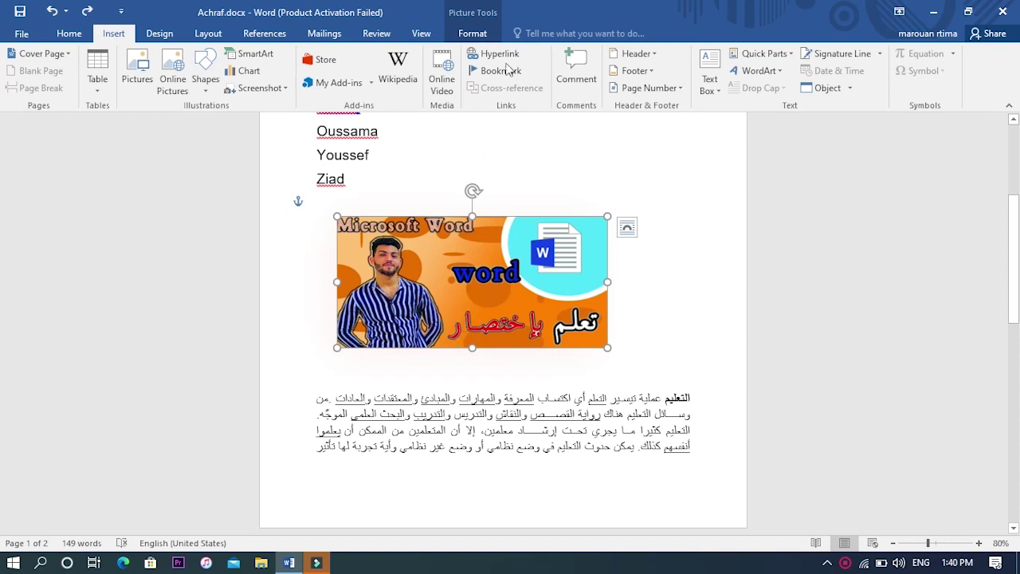
Step: Crop the banner to its left portion, then undo to restore the full picture
{"action": "left_click", "coordinate": [485, 35]}
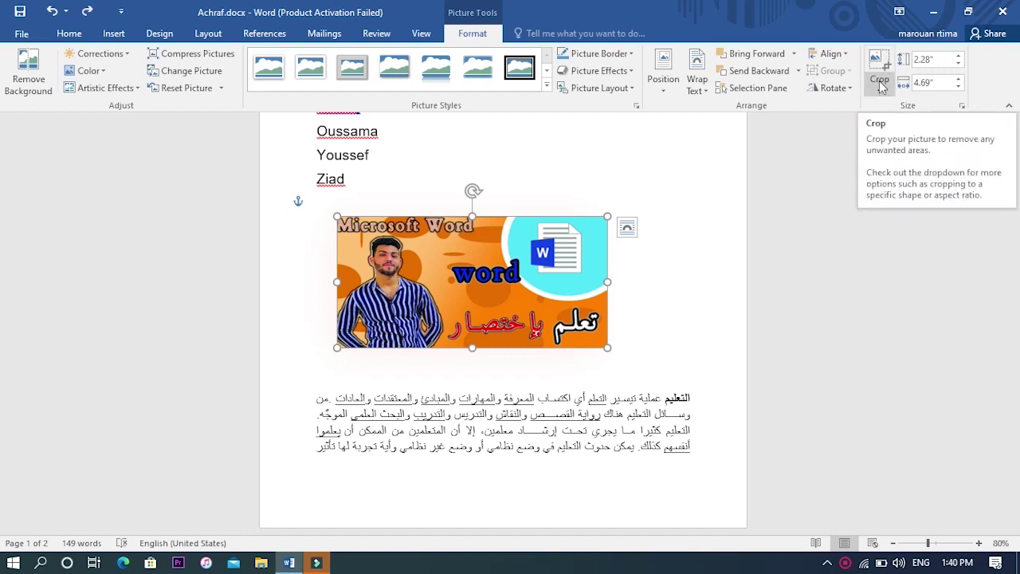
{"action": "right_click", "coordinate": [478, 269]}
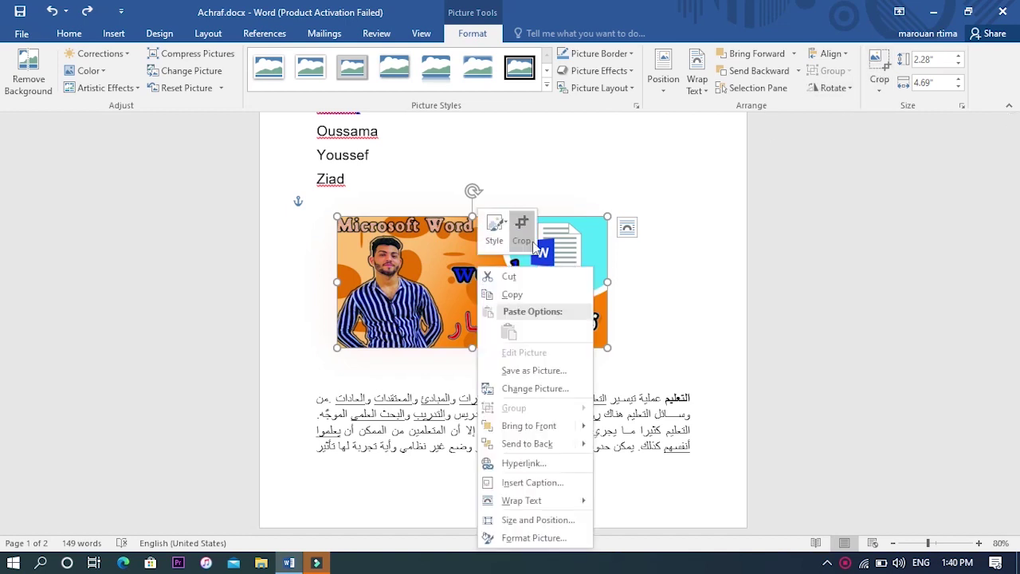
{"action": "left_click", "coordinate": [879, 64]}
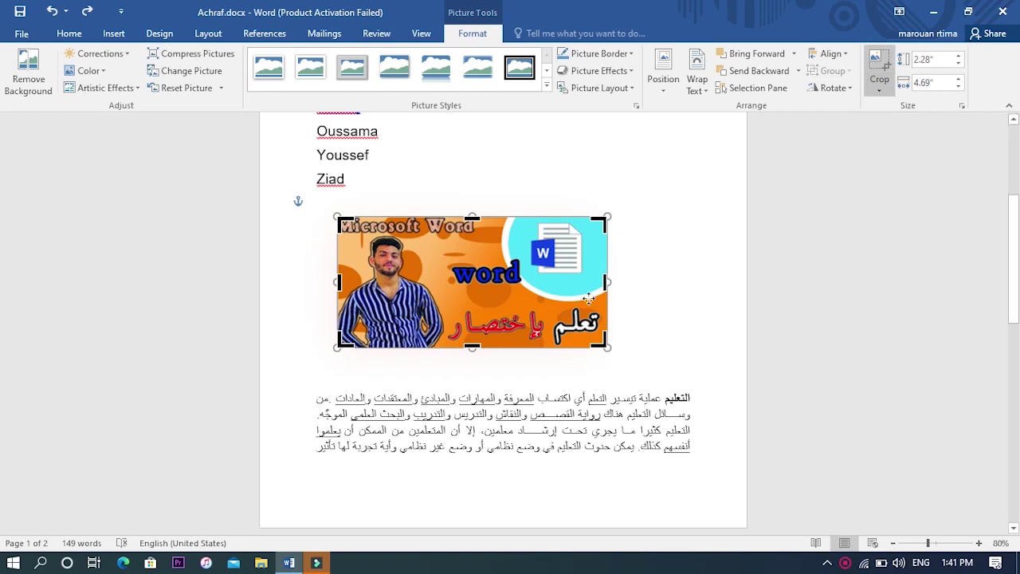
{"action": "left_click_drag", "start_coordinate": [606, 281], "coordinate": [443, 329]}
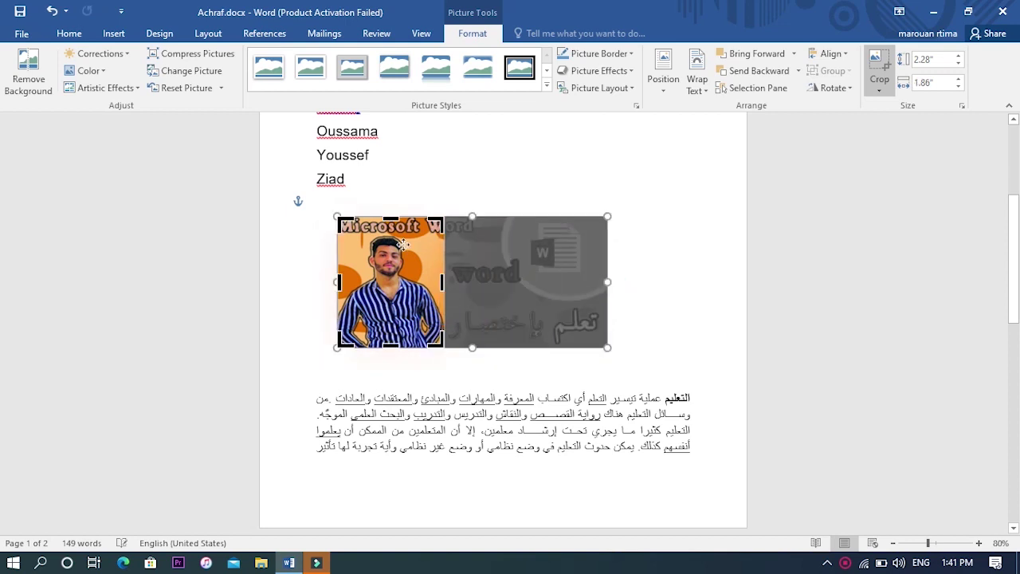
{"action": "left_click", "coordinate": [384, 210]}
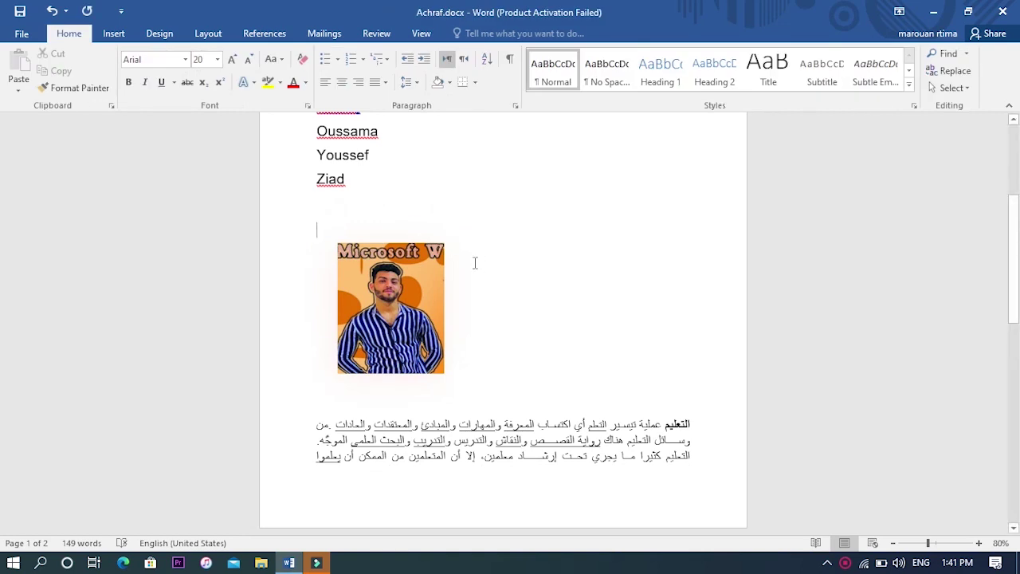
{"action": "key", "text": "ctrl+z"}
{"action": "key", "text": "ctrl+z"}
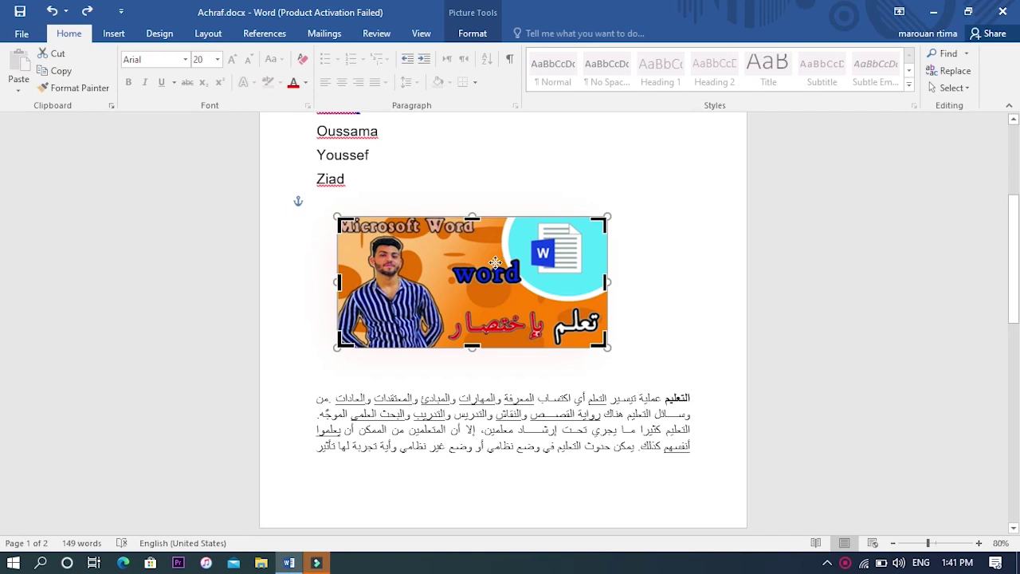
{"action": "key", "text": "Escape"}
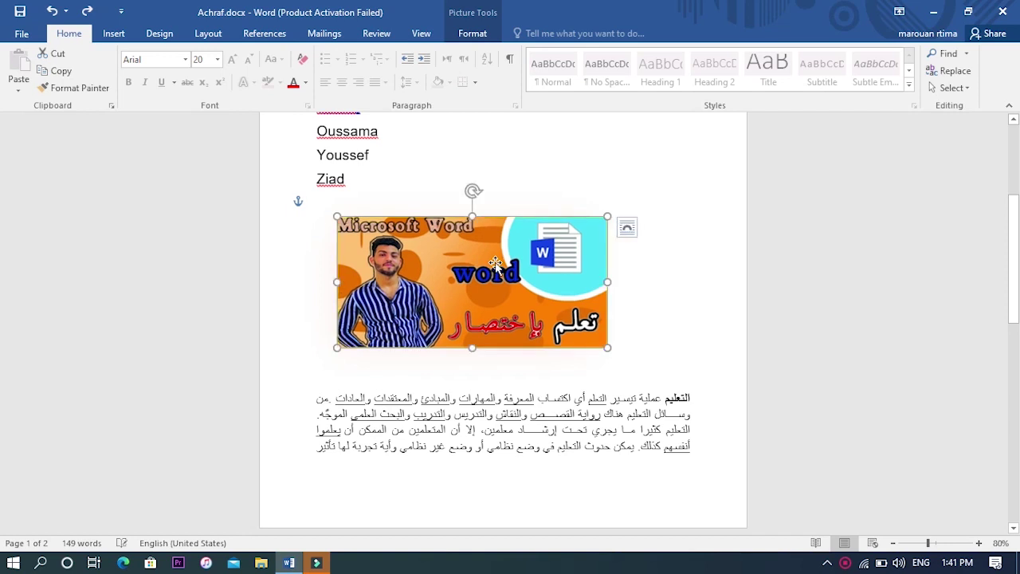
Step: Set the banner picture's text wrapping to Behind Text
{"action": "left_click", "coordinate": [477, 38]}
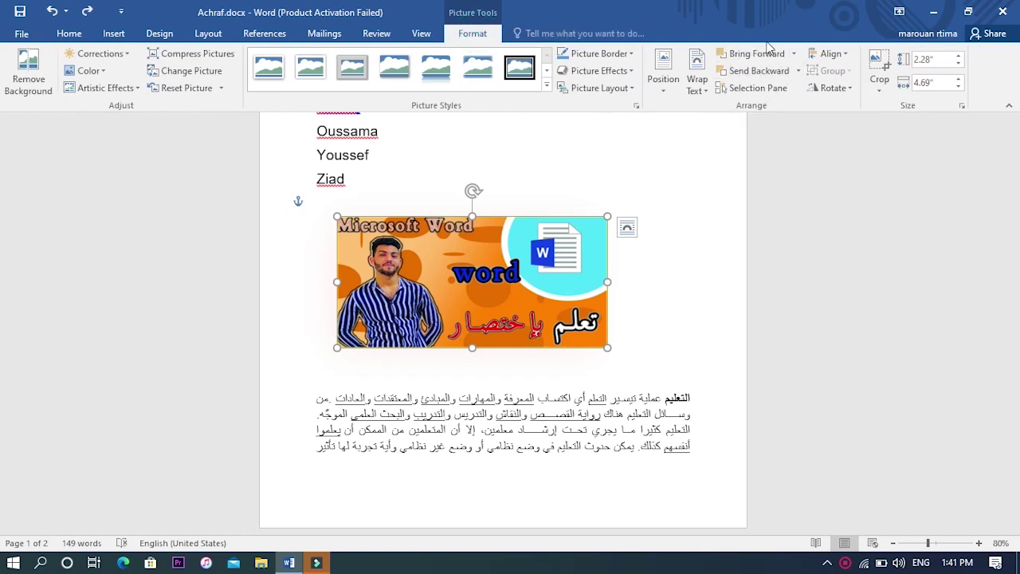
{"action": "left_click", "coordinate": [696, 79]}
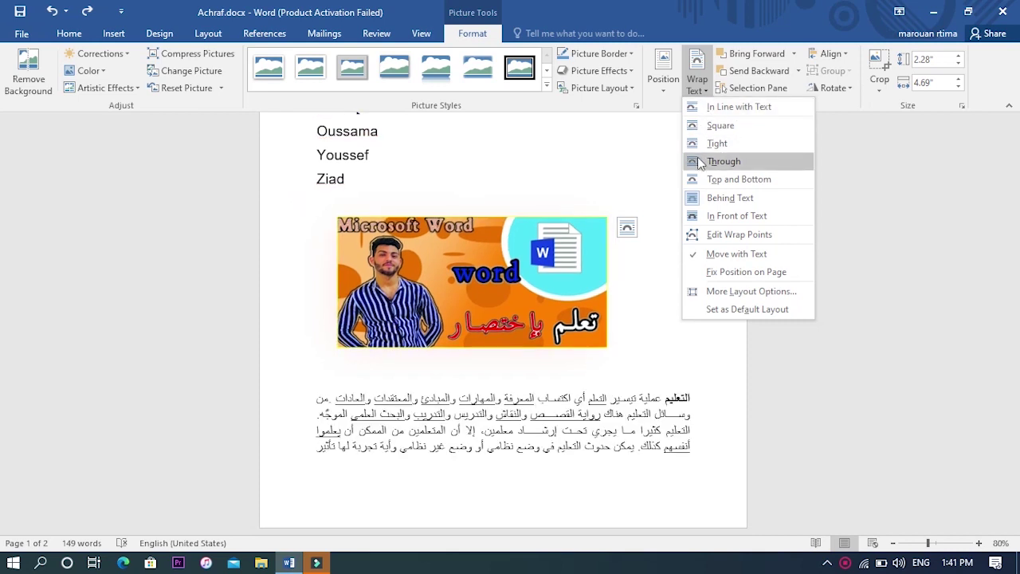
{"action": "left_click", "coordinate": [701, 196]}
Step: Drag the picture back up between the names and the Arabic paragraph
{"action": "left_click_drag", "start_coordinate": [556, 283], "coordinate": [589, 431]}
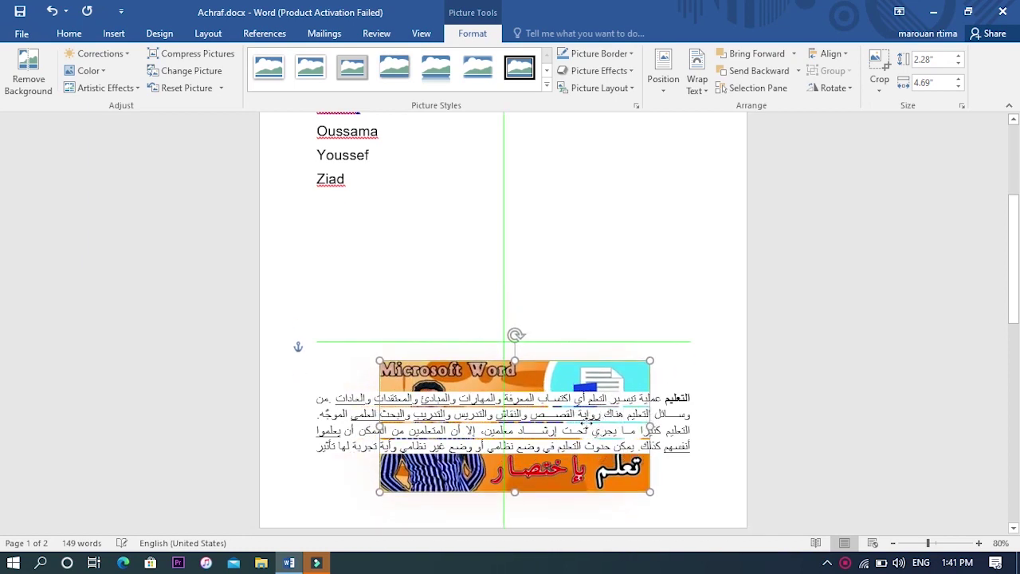
{"action": "mouse_move", "coordinate": [587, 422]}
{"action": "left_mouse_down"}
{"action": "mouse_move", "coordinate": [689, 393]}
{"action": "mouse_move", "coordinate": [603, 448]}
{"action": "left_mouse_up"}
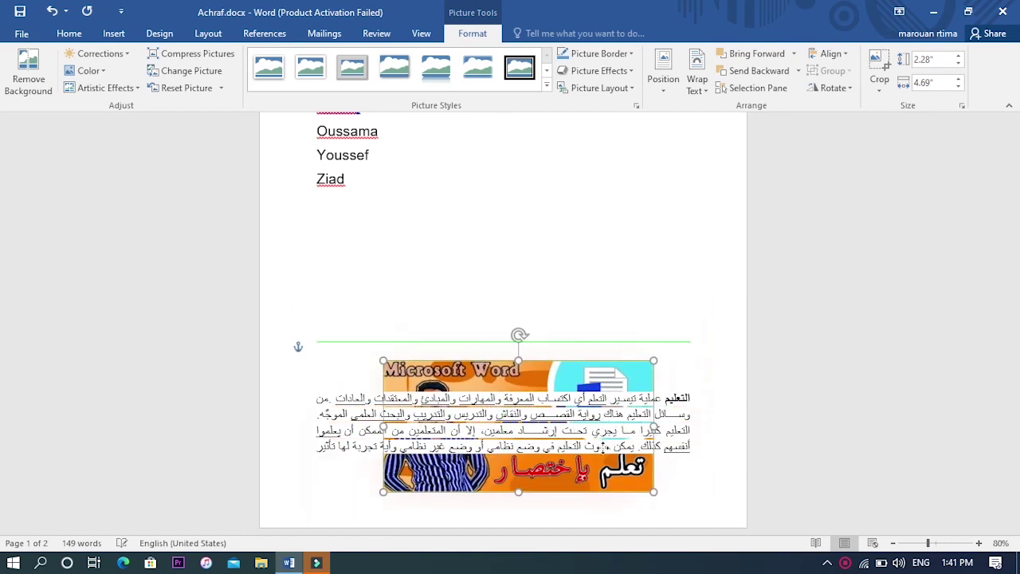
{"action": "left_click_drag", "start_coordinate": [603, 448], "coordinate": [586, 232]}
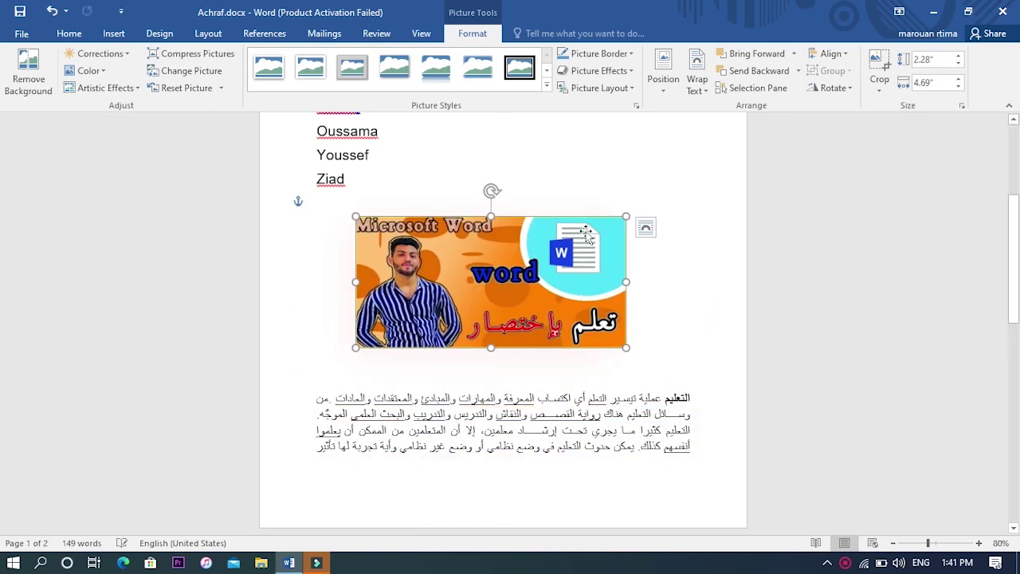
{"action": "right_click", "coordinate": [575, 266]}
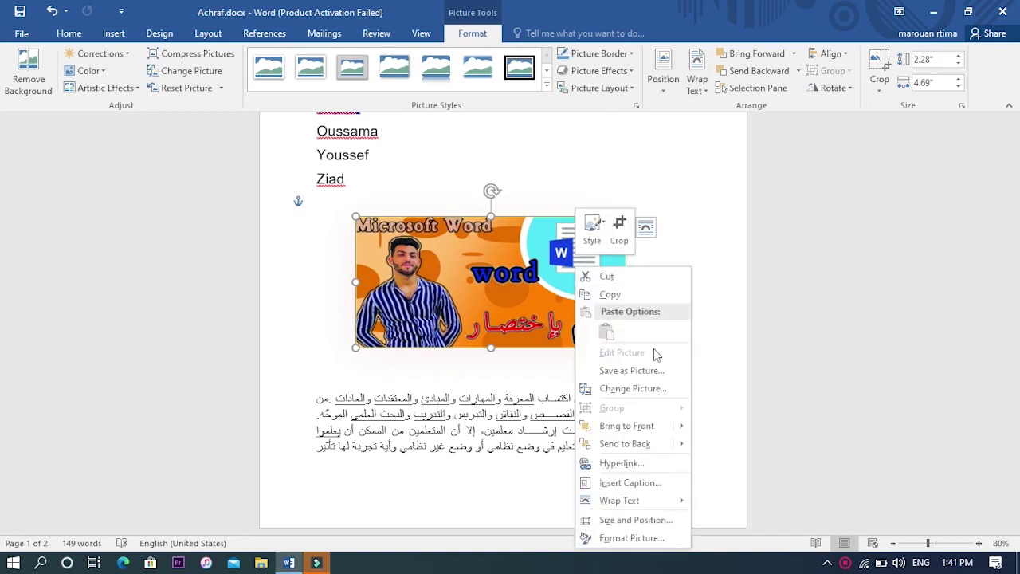
{"action": "left_click", "coordinate": [707, 215]}
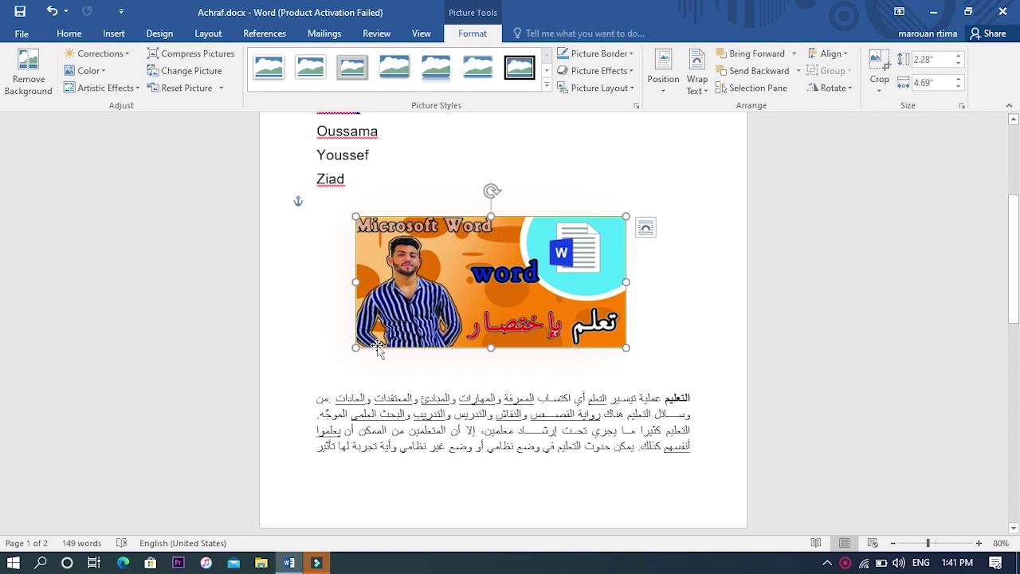
Step: Preview Picture Styles and Color without applying, then drag the banner beside the Oussama–Ziad names
{"action": "left_click", "coordinate": [546, 85]}
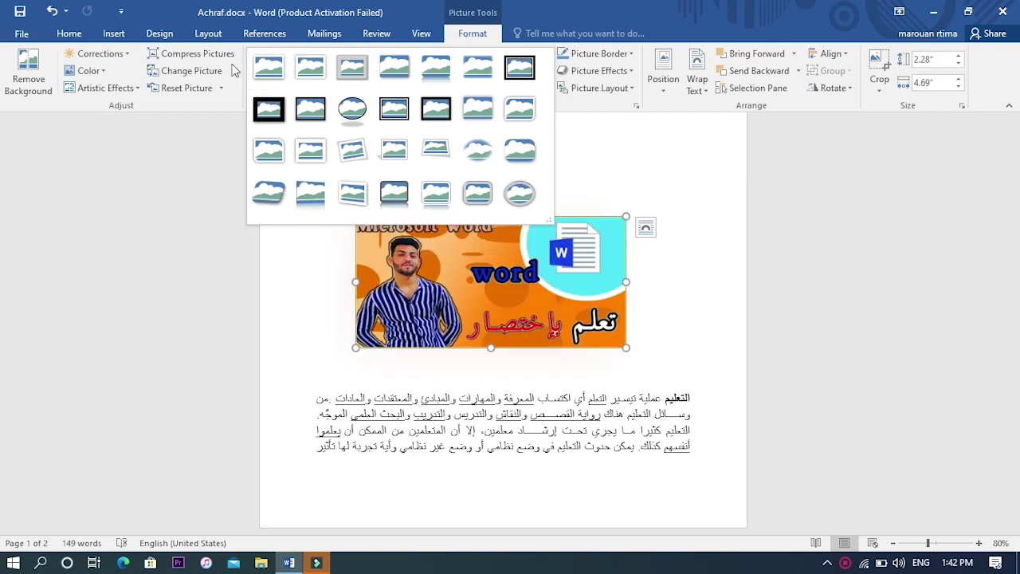
{"action": "left_click", "coordinate": [102, 74]}
{"action": "left_click", "coordinate": [104, 74]}
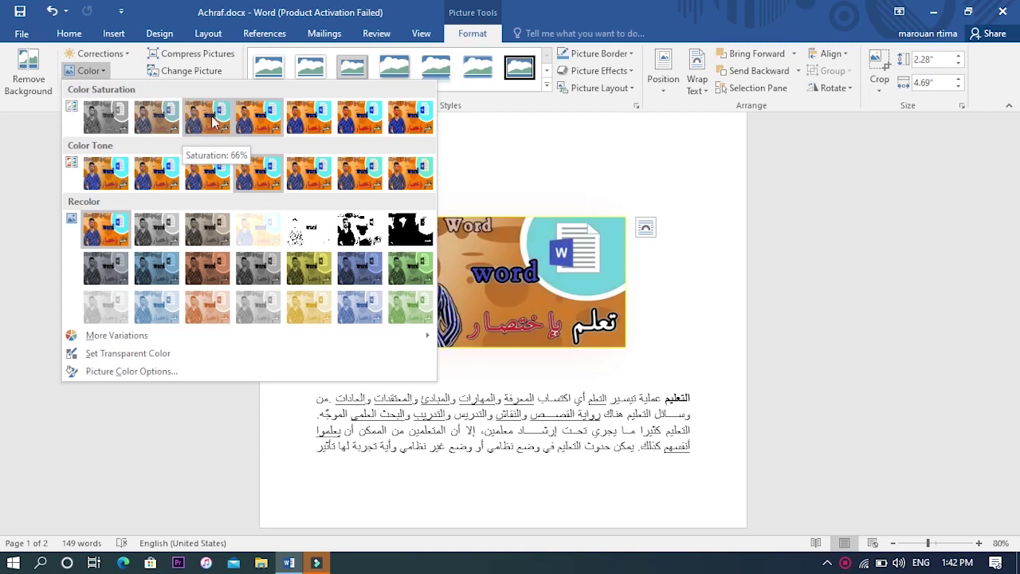
{"action": "left_click", "coordinate": [562, 125]}
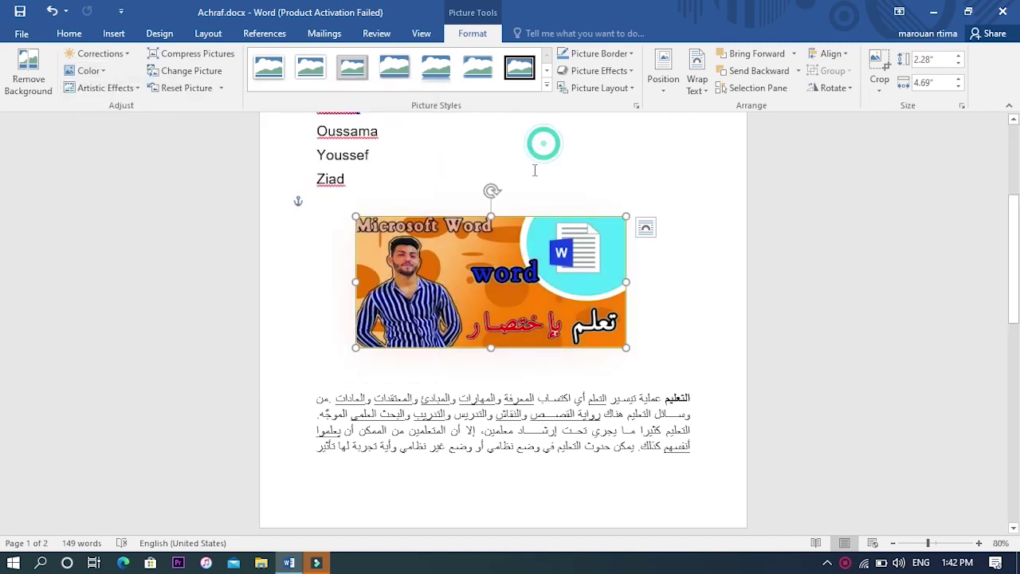
{"action": "mouse_move", "coordinate": [495, 279]}
{"action": "left_mouse_down"}
{"action": "mouse_move", "coordinate": [458, 206]}
{"action": "mouse_move", "coordinate": [498, 207]}
{"action": "left_mouse_up"}
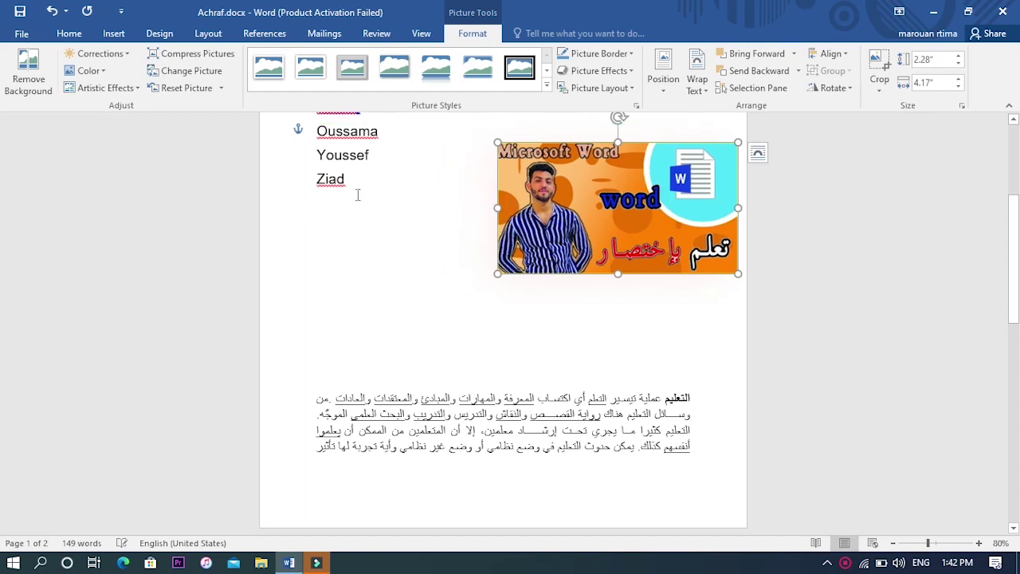
{"action": "left_click", "coordinate": [89, 71]}
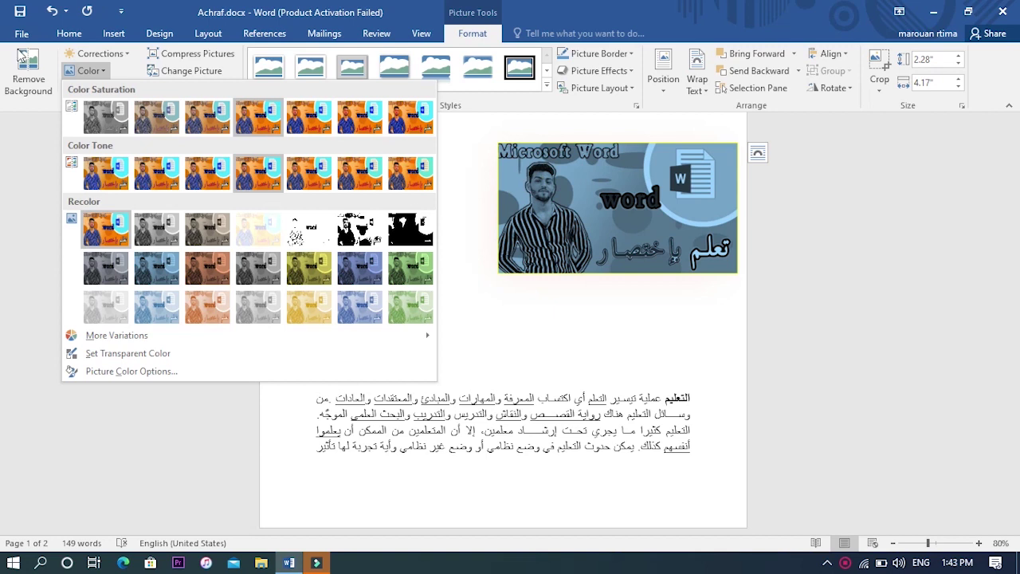
{"action": "left_click", "coordinate": [32, 154]}
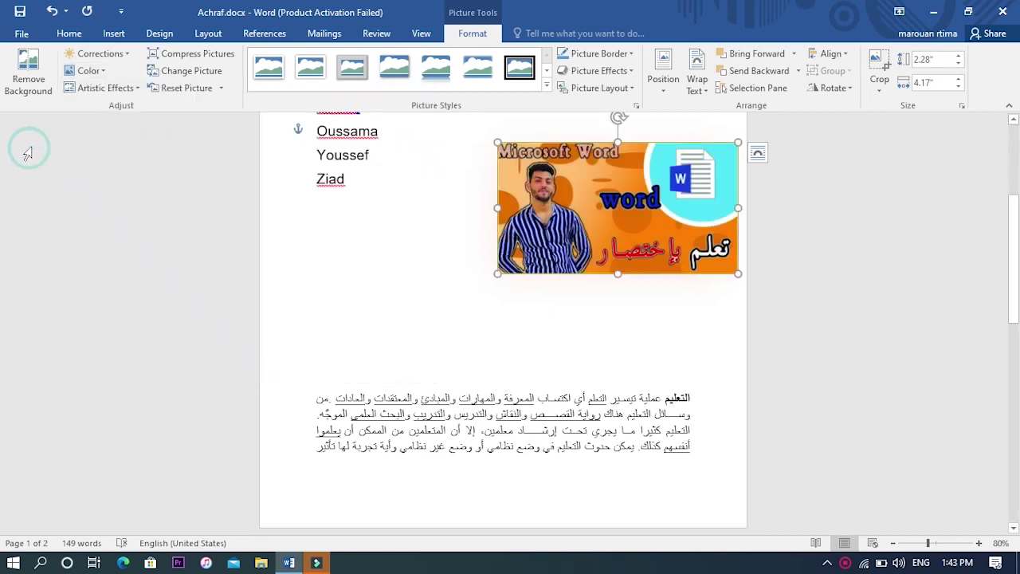
Step: Preview the Pencil Grayscale artistic effect on the banner, then dismiss it unapplied
{"action": "left_click", "coordinate": [126, 88]}
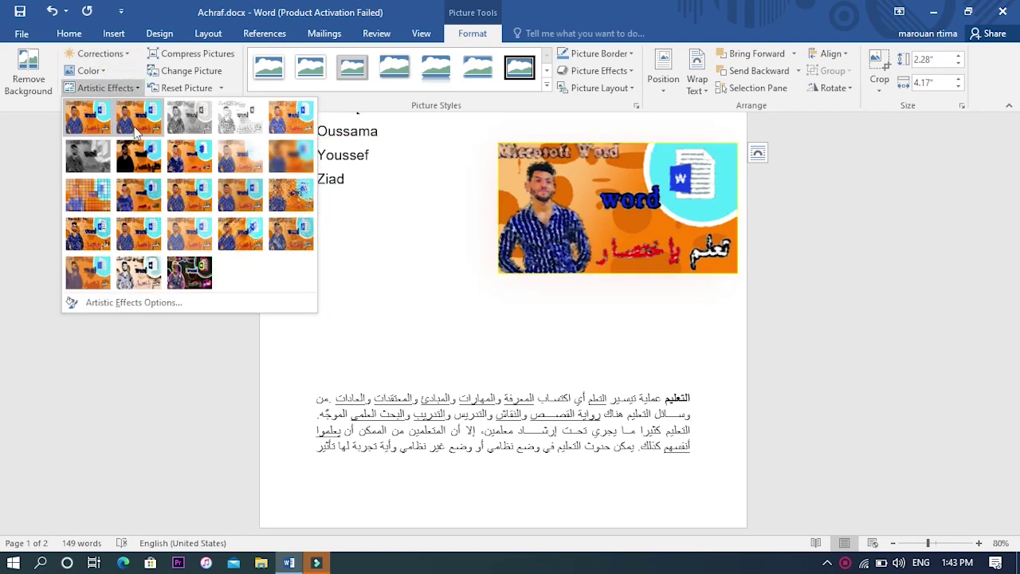
{"action": "left_click", "coordinate": [202, 126]}
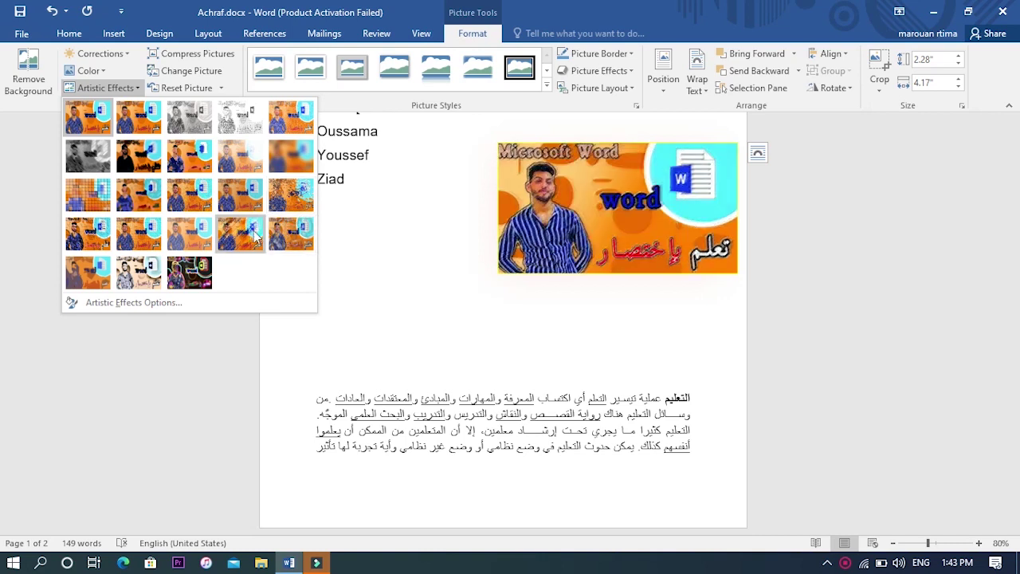
{"action": "key", "text": "Escape"}
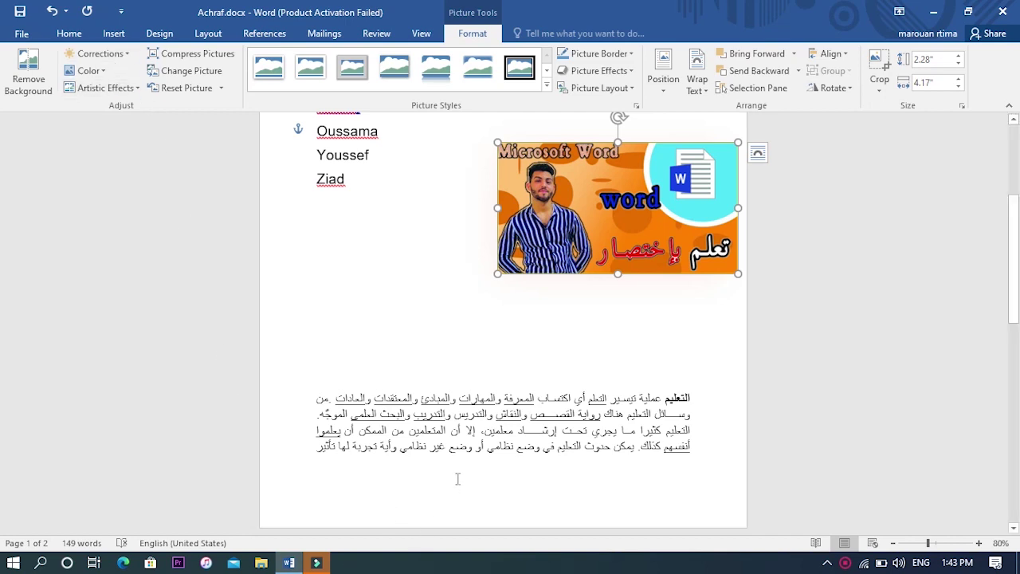
Step: Place the insertion point right after 'Ziad' and switch to the Insert tab
{"action": "left_click", "coordinate": [535, 414]}
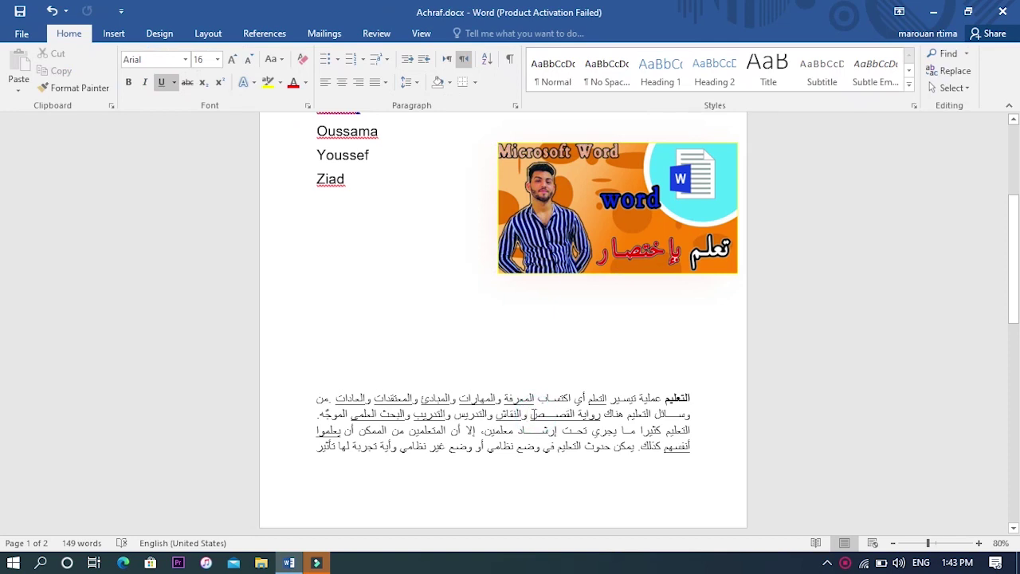
{"action": "left_click", "coordinate": [572, 220]}
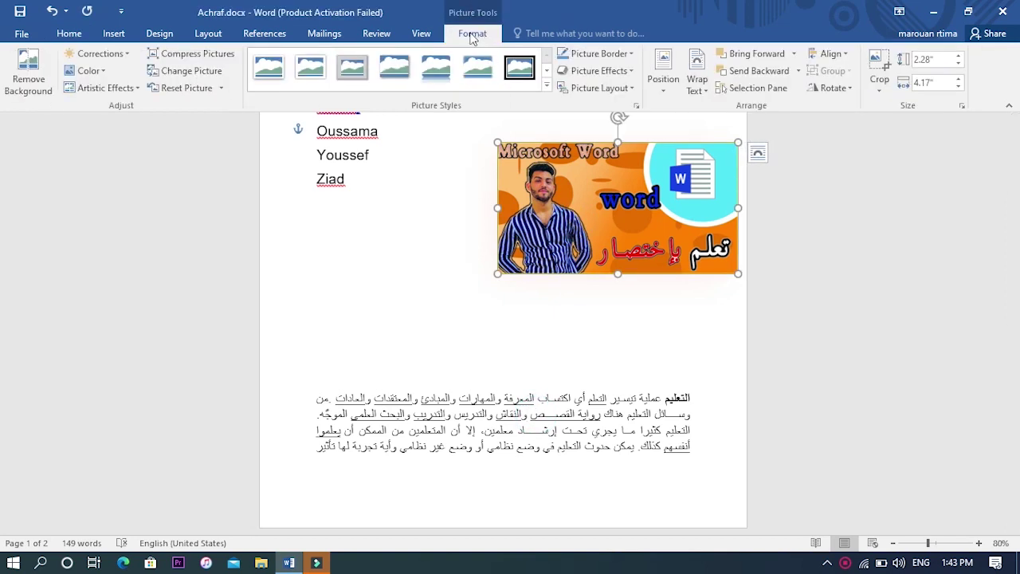
{"action": "left_click", "coordinate": [429, 243]}
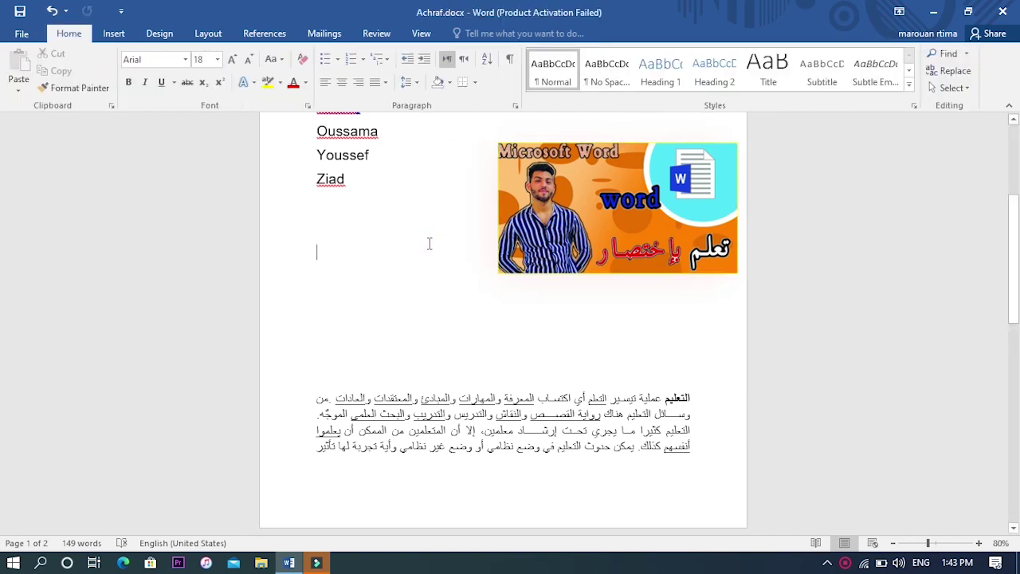
{"action": "left_click", "coordinate": [358, 180]}
{"action": "left_click", "coordinate": [116, 35]}
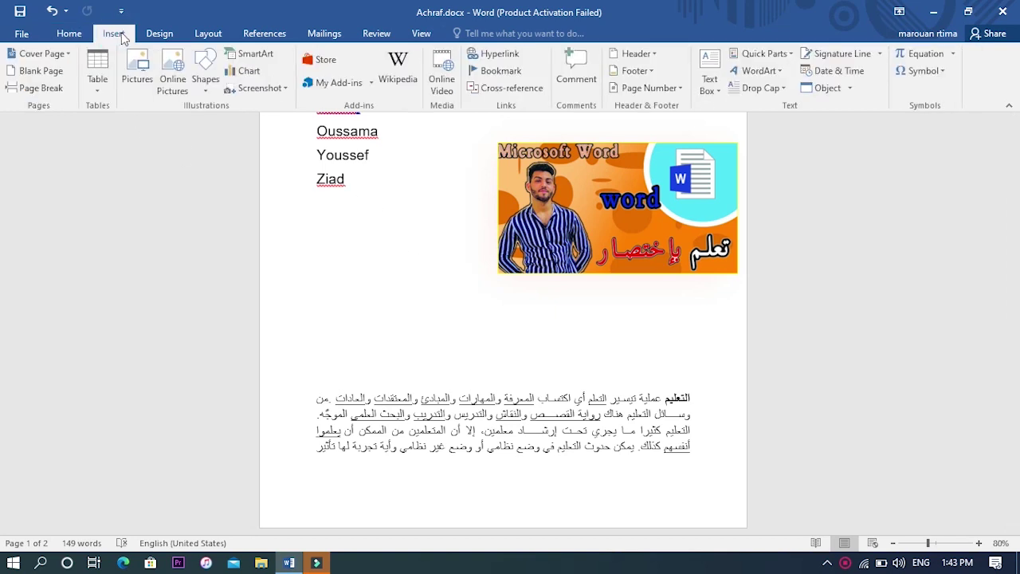
Step: Search Online Pictures for 'ps4'
{"action": "left_click", "coordinate": [179, 74]}
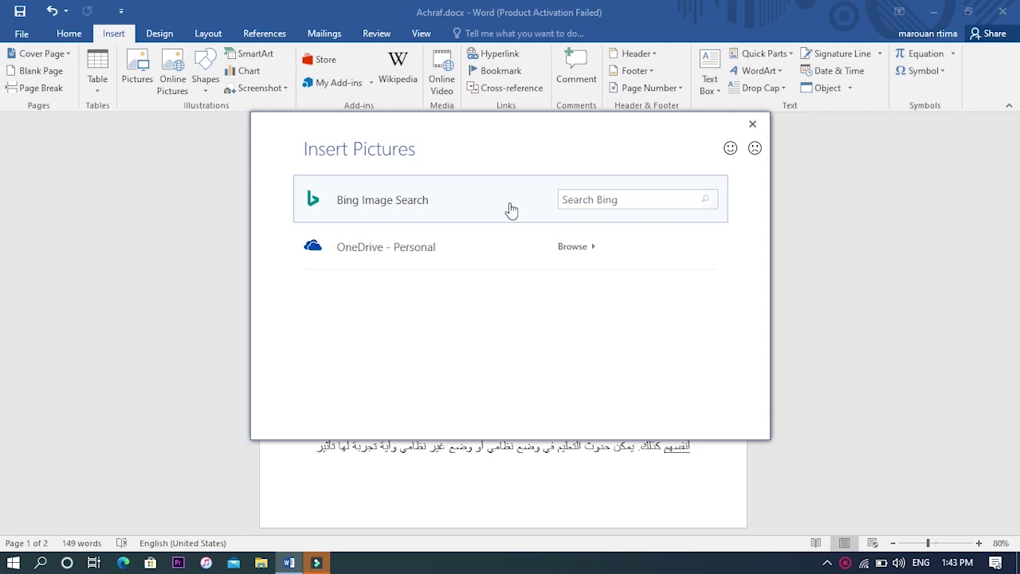
{"action": "left_click", "coordinate": [579, 200]}
{"action": "type", "text": "ps4"}
{"action": "key", "text": "Return"}
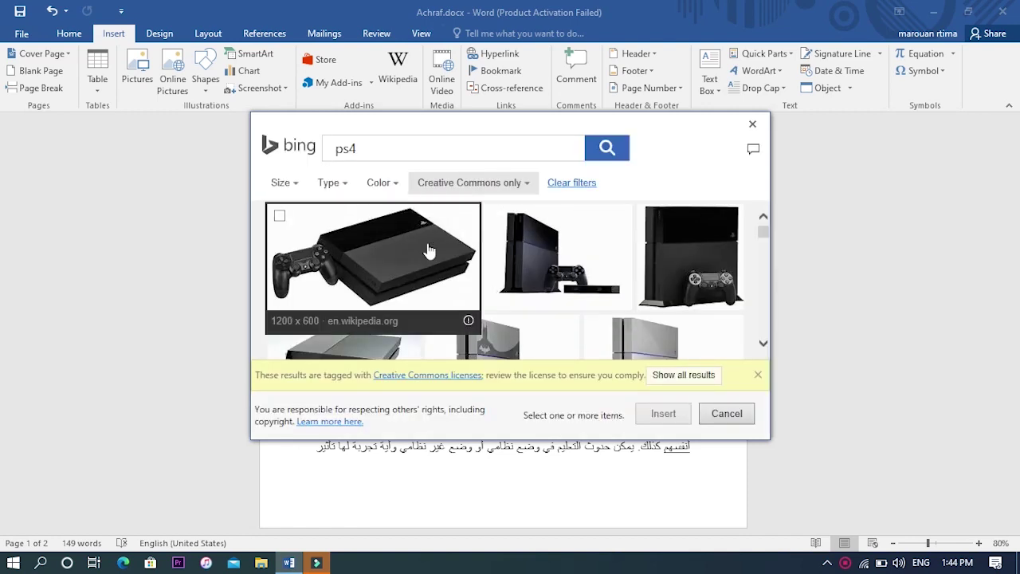
Step: Select four PS4 console images from the search results
{"action": "left_click", "coordinate": [279, 217]}
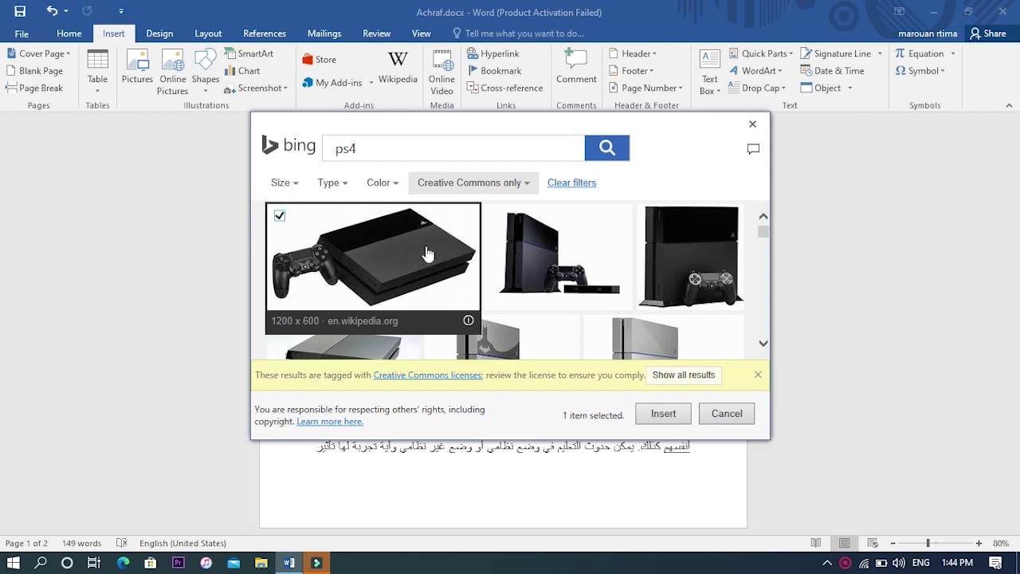
{"action": "left_click", "coordinate": [506, 267]}
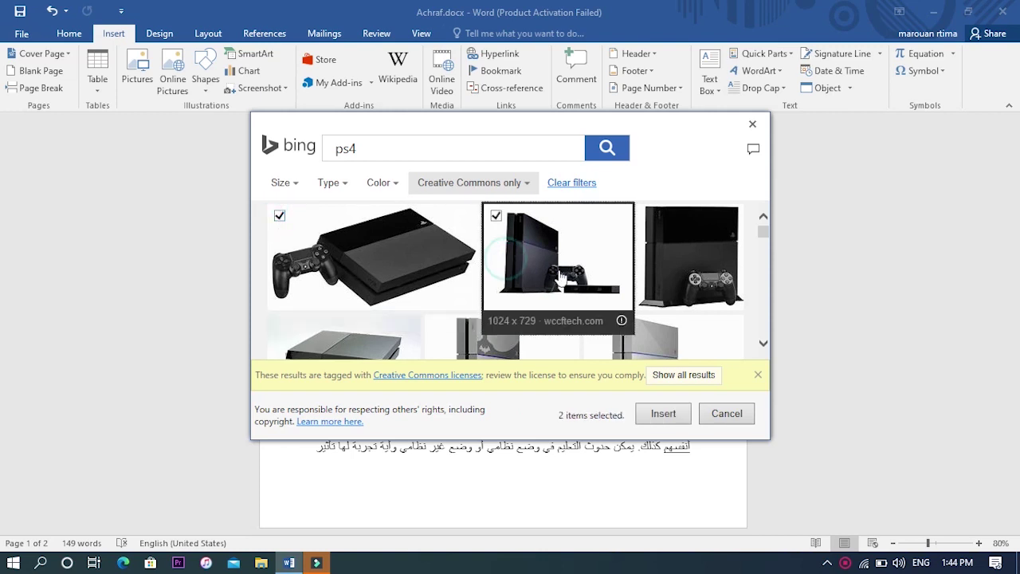
{"action": "left_click", "coordinate": [665, 291]}
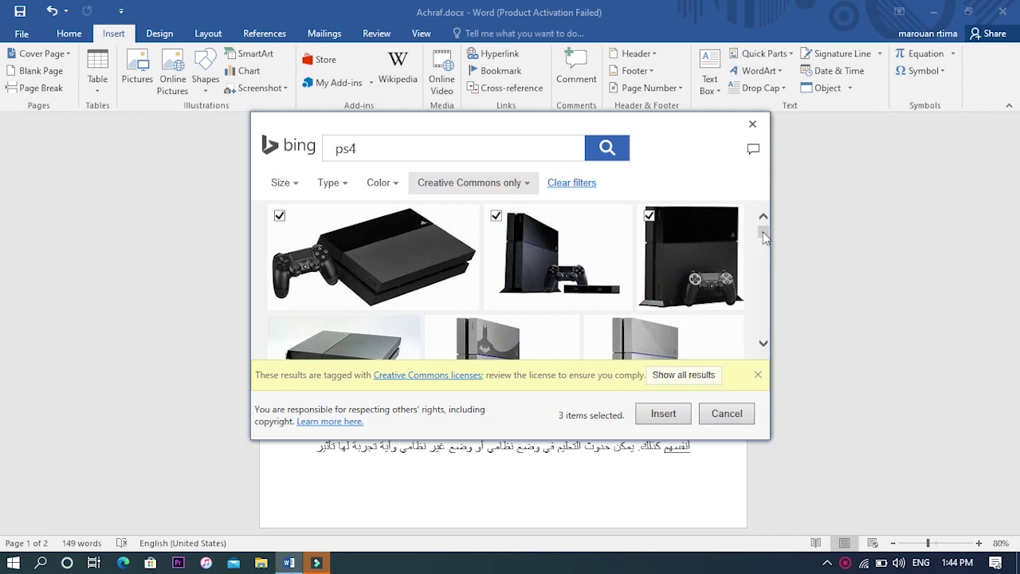
{"action": "left_click_drag", "start_coordinate": [763, 238], "coordinate": [765, 257]}
{"action": "left_click", "coordinate": [475, 320]}
Step: Insert the chosen PS4 images and set one to Top and Bottom wrapping
{"action": "left_click", "coordinate": [652, 421]}
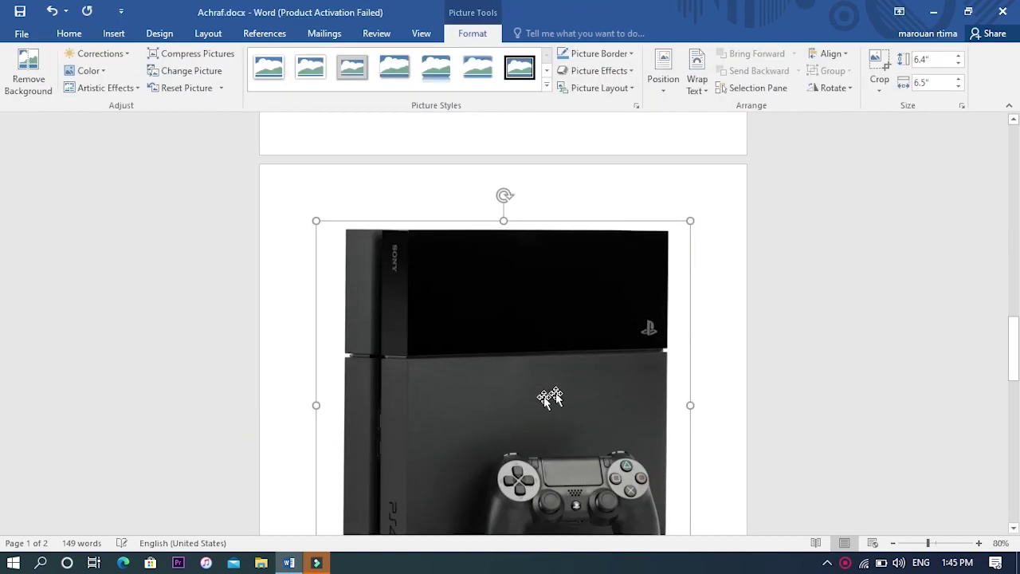
{"action": "left_click_drag", "start_coordinate": [1013, 353], "coordinate": [1013, 191]}
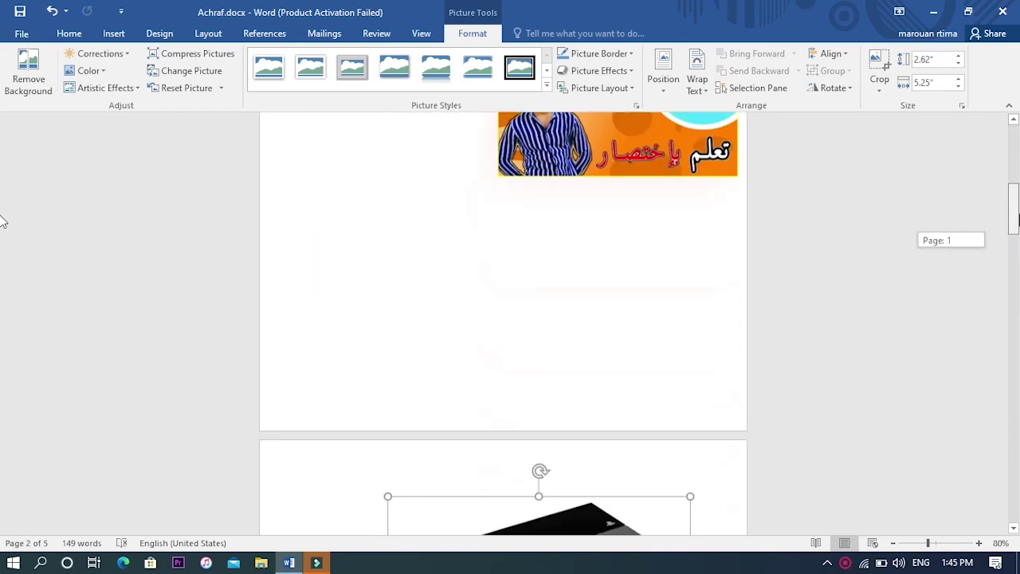
{"action": "left_click_drag", "start_coordinate": [1013, 191], "coordinate": [685, 243]}
{"action": "left_click_drag", "start_coordinate": [539, 218], "coordinate": [524, 213]}
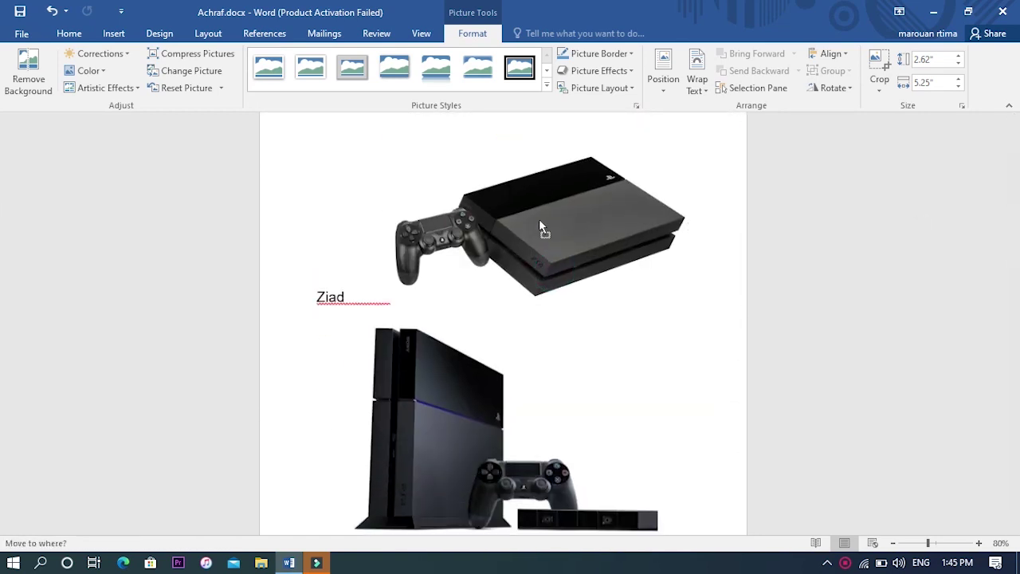
{"action": "right_click", "coordinate": [525, 212]}
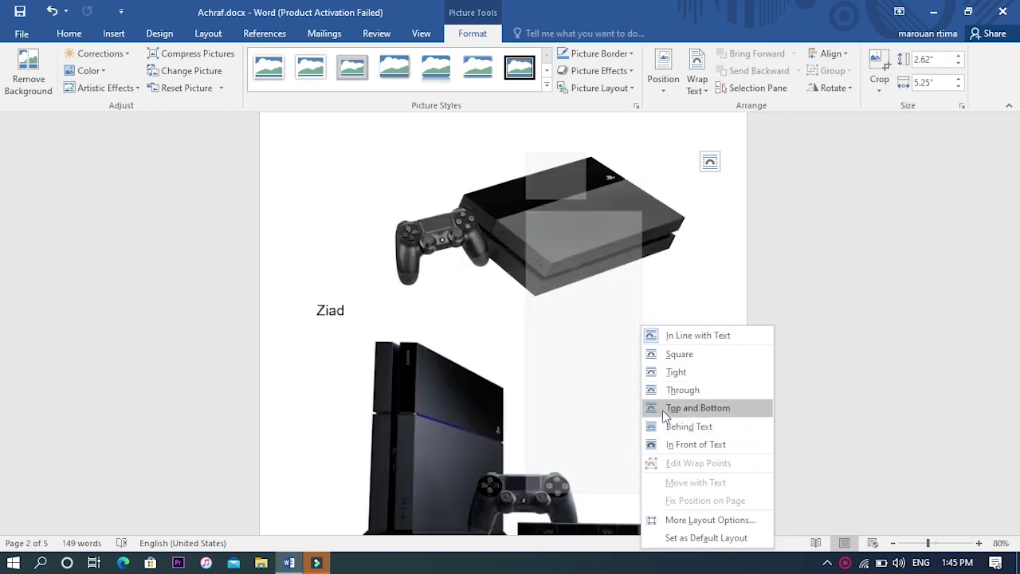
{"action": "left_click", "coordinate": [664, 409]}
Step: Shrink and reposition the lower PS4 picture to about 3.29" by 4.62"
{"action": "left_click", "coordinate": [470, 430]}
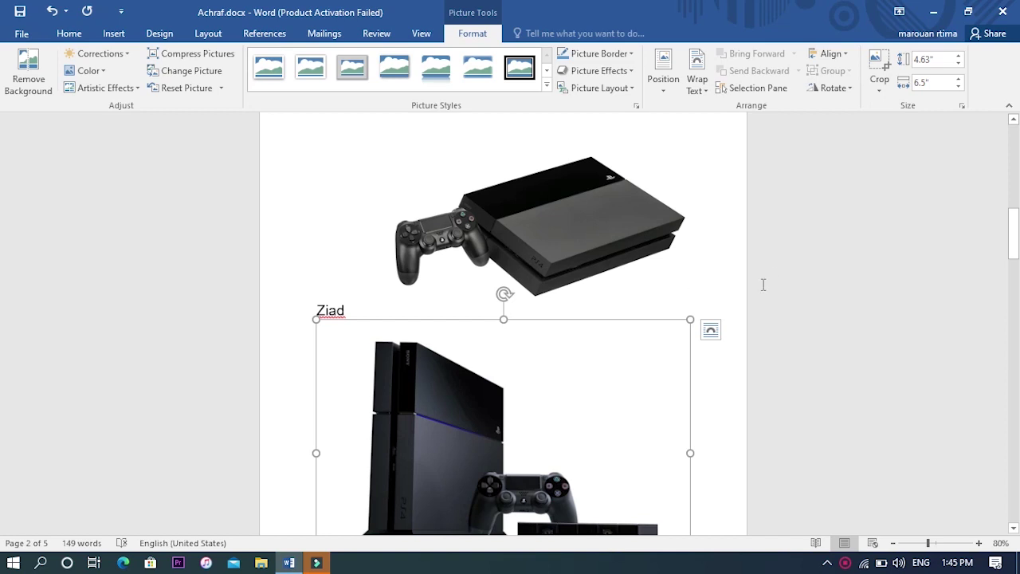
{"action": "left_click_drag", "start_coordinate": [689, 315], "coordinate": [661, 326]}
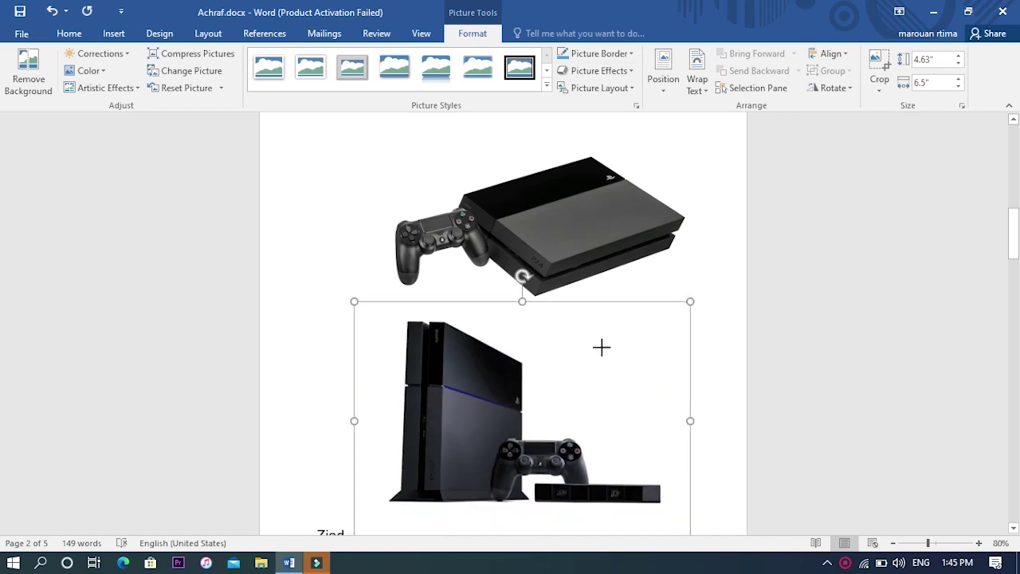
{"action": "left_click_drag", "start_coordinate": [370, 530], "coordinate": [462, 466]}
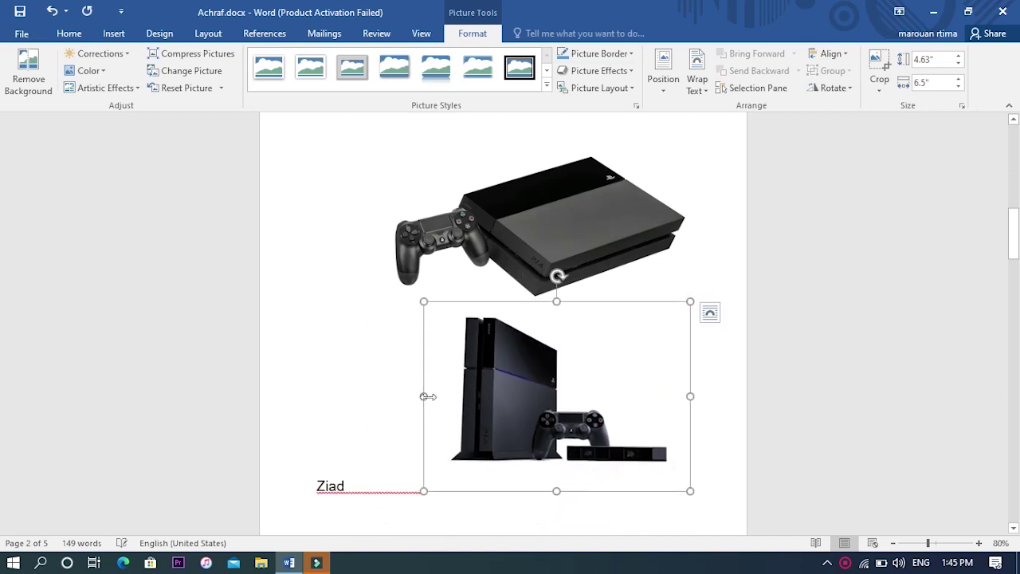
{"action": "left_click_drag", "start_coordinate": [524, 380], "coordinate": [520, 389]}
{"action": "mouse_move", "coordinate": [1012, 231]}
{"action": "left_mouse_down"}
{"action": "mouse_move", "coordinate": [2, 239]}
{"action": "mouse_move", "coordinate": [1, 398]}
{"action": "mouse_move", "coordinate": [1015, 430]}
{"action": "left_mouse_up"}
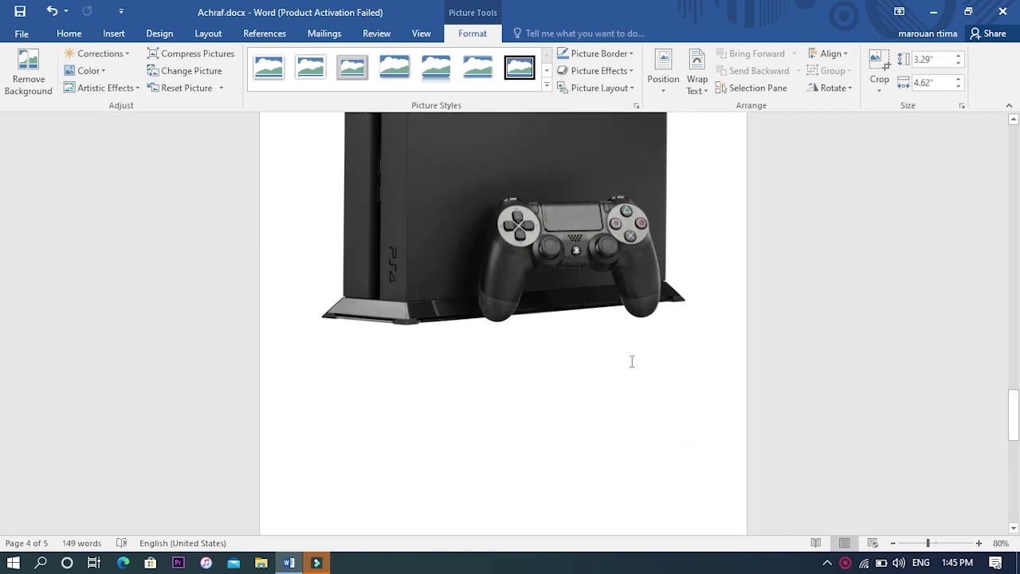
{"action": "left_click", "coordinate": [427, 223]}
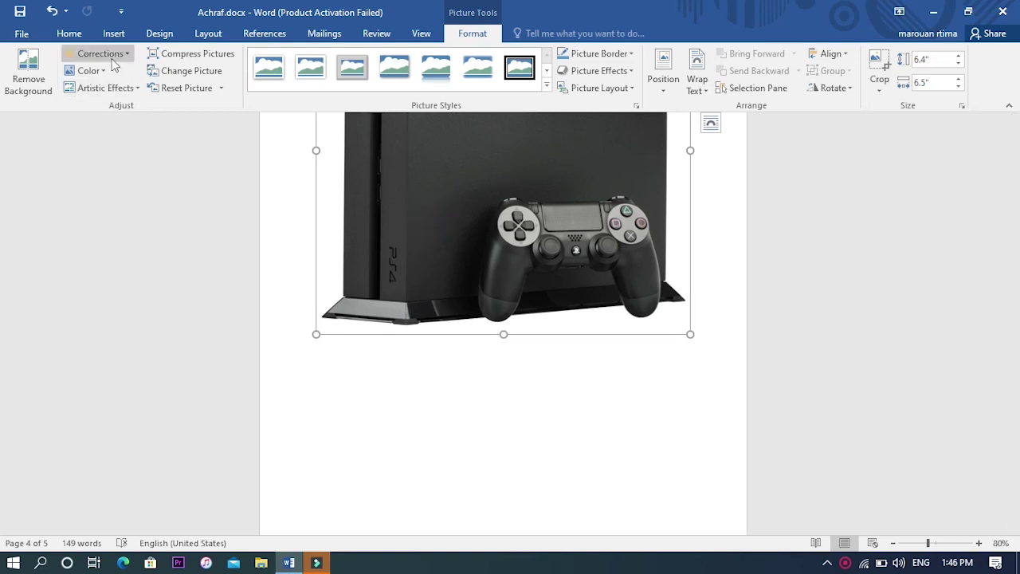
{"action": "left_click", "coordinate": [87, 70]}
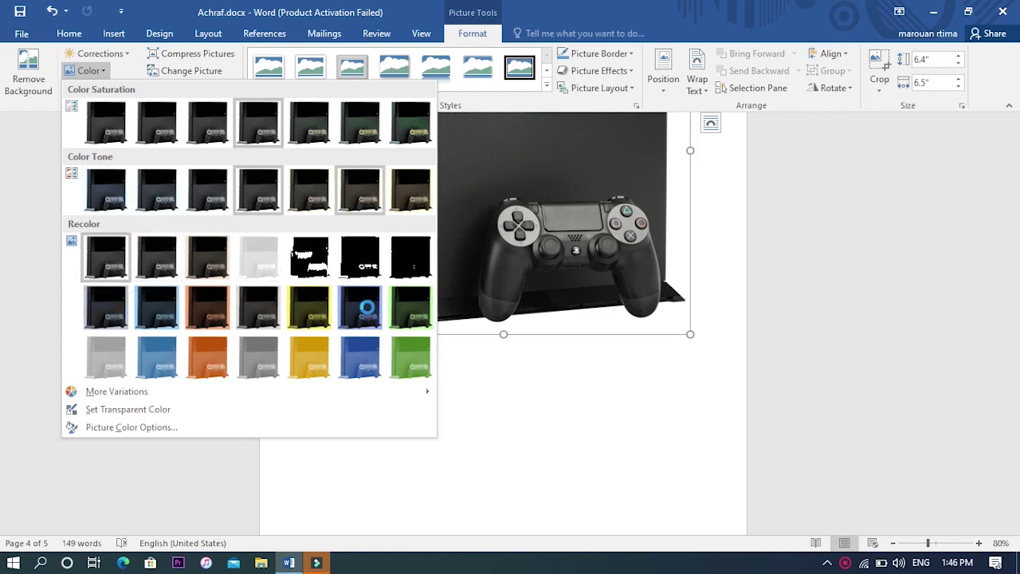
{"action": "key", "text": "Escape"}
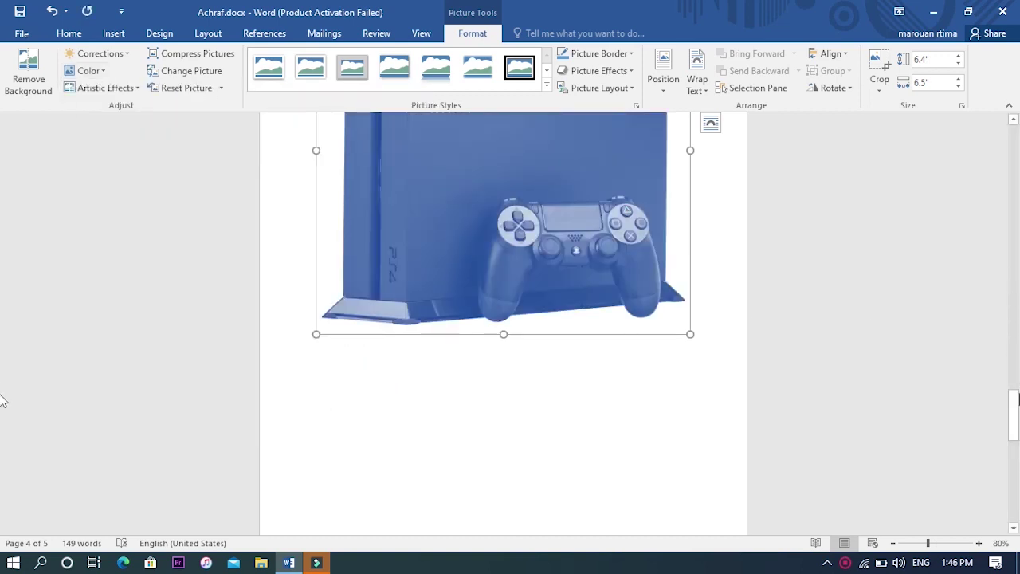
{"action": "left_click_drag", "start_coordinate": [1013, 401], "coordinate": [1015, 396]}
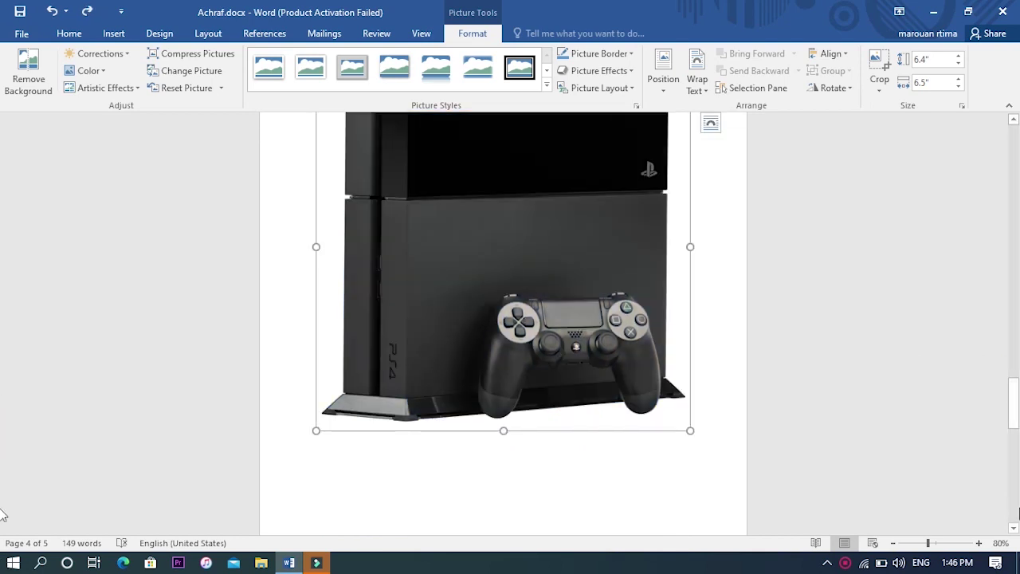
{"action": "left_click", "coordinate": [988, 510]}
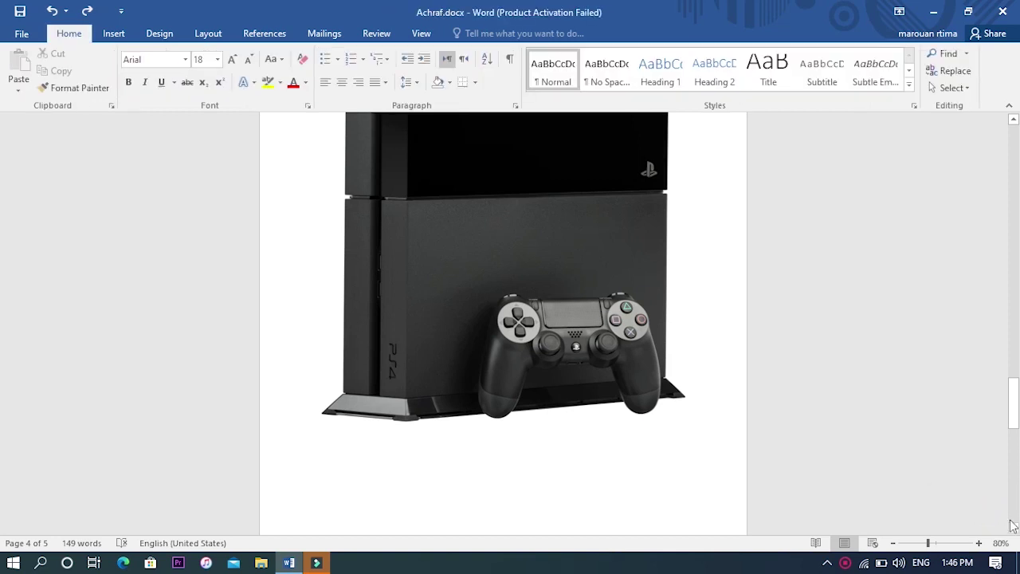
{"action": "left_click_drag", "start_coordinate": [1013, 402], "coordinate": [1013, 333]}
{"action": "left_click", "coordinate": [551, 363]}
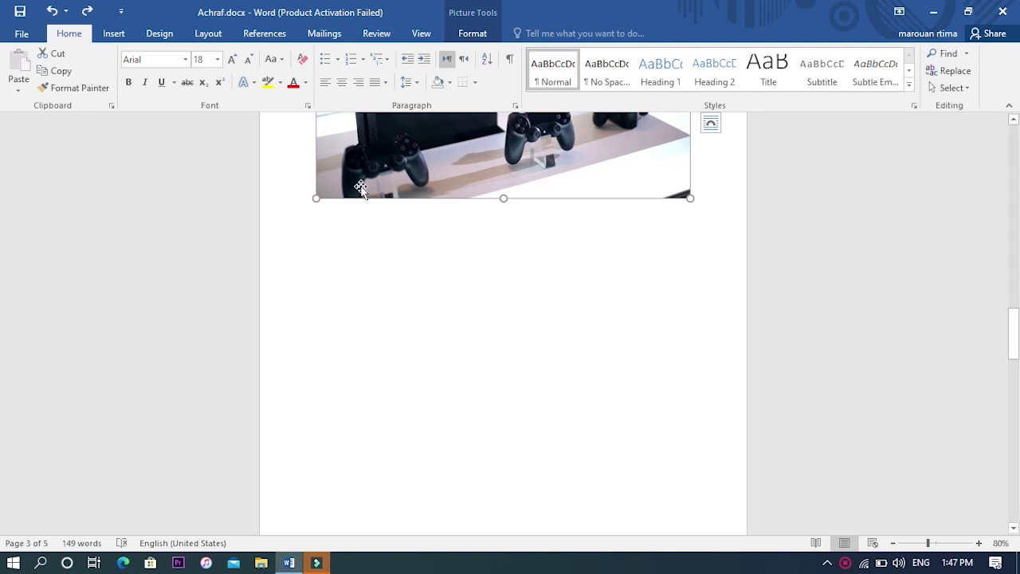
Step: Insert a screen clipping of the desktop icons on page 3 and shrink it to 2.6 inches tall
{"action": "left_click", "coordinate": [109, 34]}
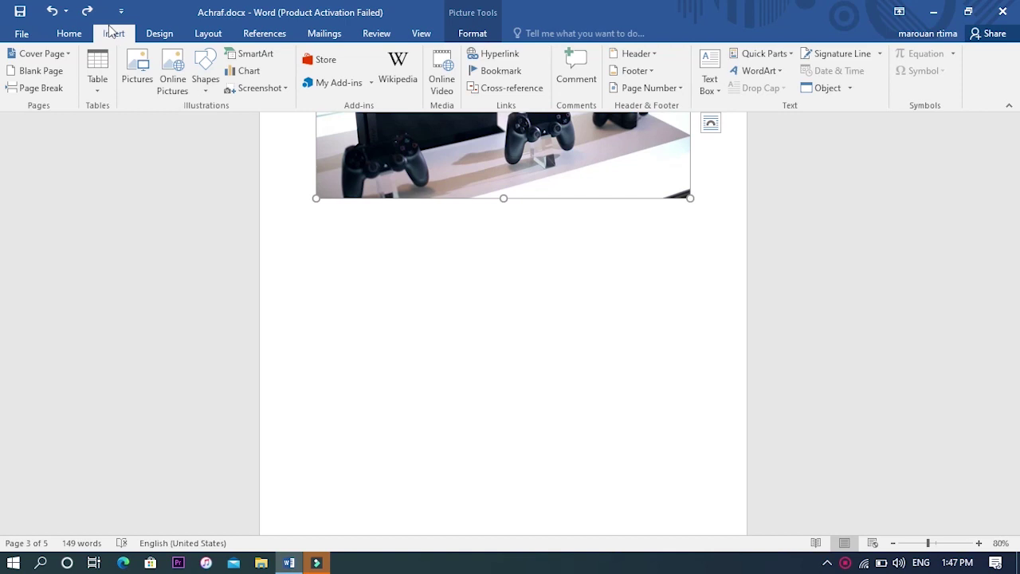
{"action": "left_click", "coordinate": [258, 89]}
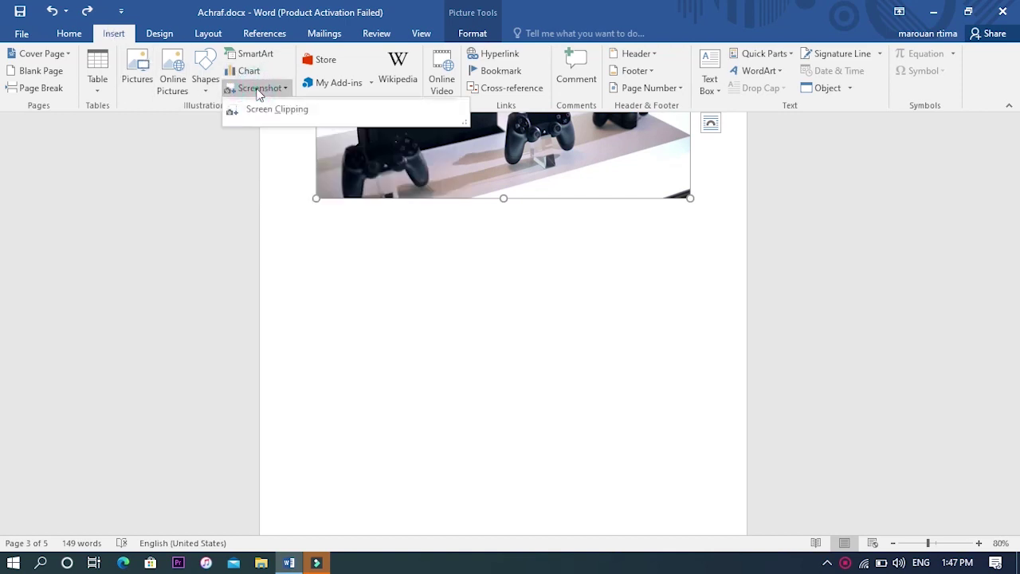
{"action": "left_click", "coordinate": [270, 110]}
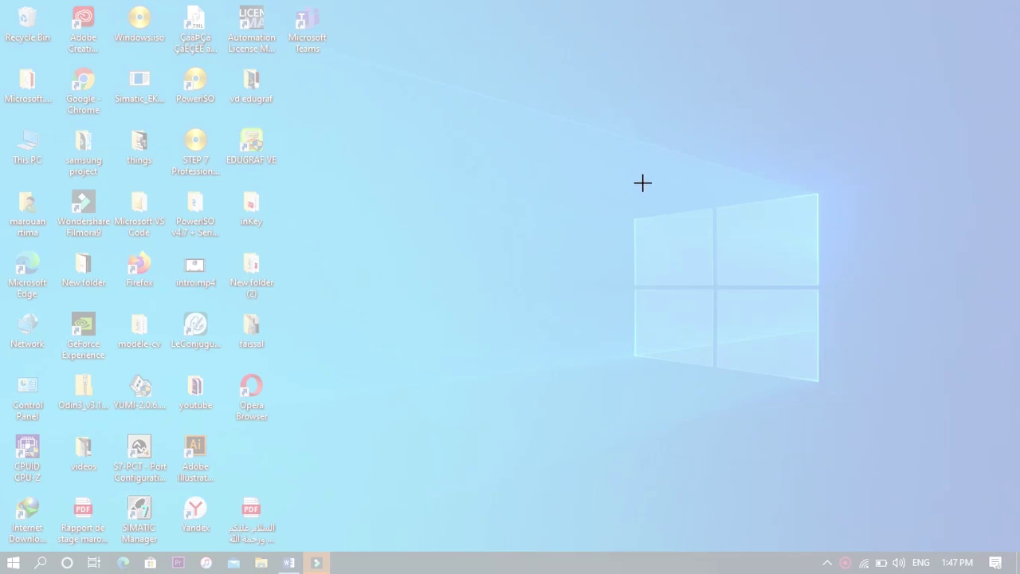
{"action": "left_click_drag", "start_coordinate": [437, 136], "coordinate": [60, 483]}
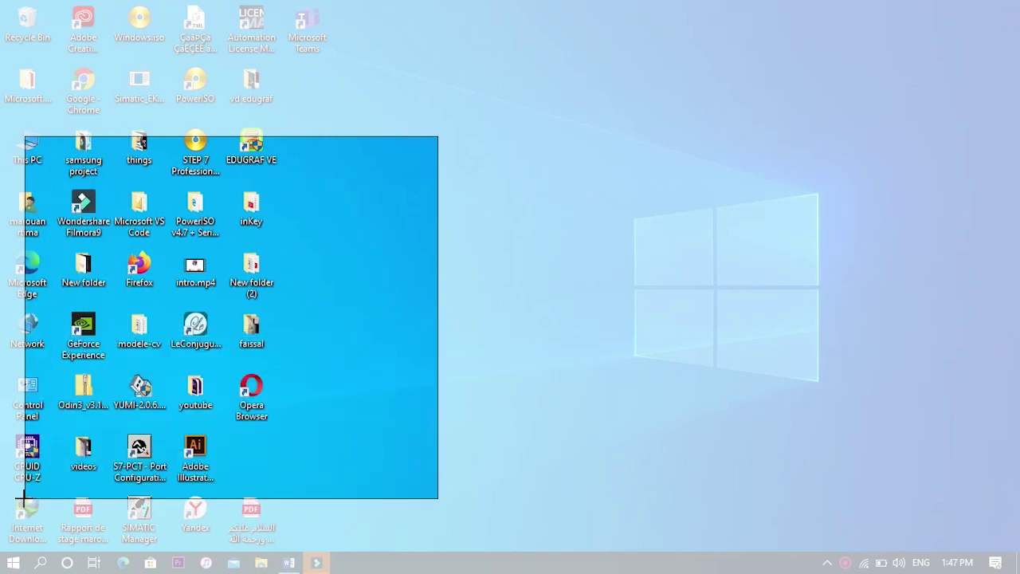
{"action": "left_click_drag", "start_coordinate": [61, 483], "coordinate": [19, 501]}
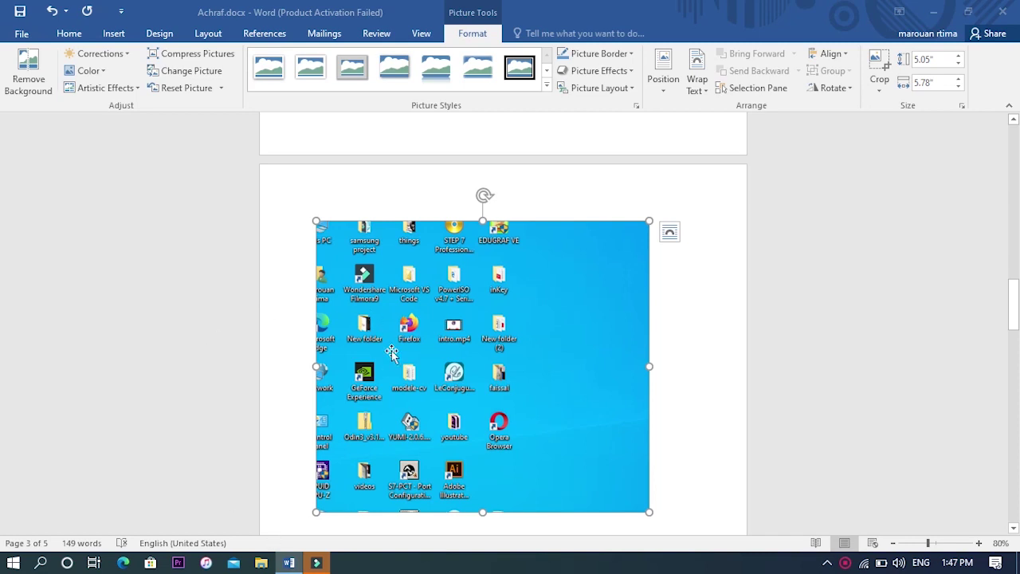
{"action": "left_click_drag", "start_coordinate": [483, 221], "coordinate": [489, 359]}
{"action": "scroll", "coordinate": [569, 303], "scroll_direction": "down", "scroll_amount": 3}
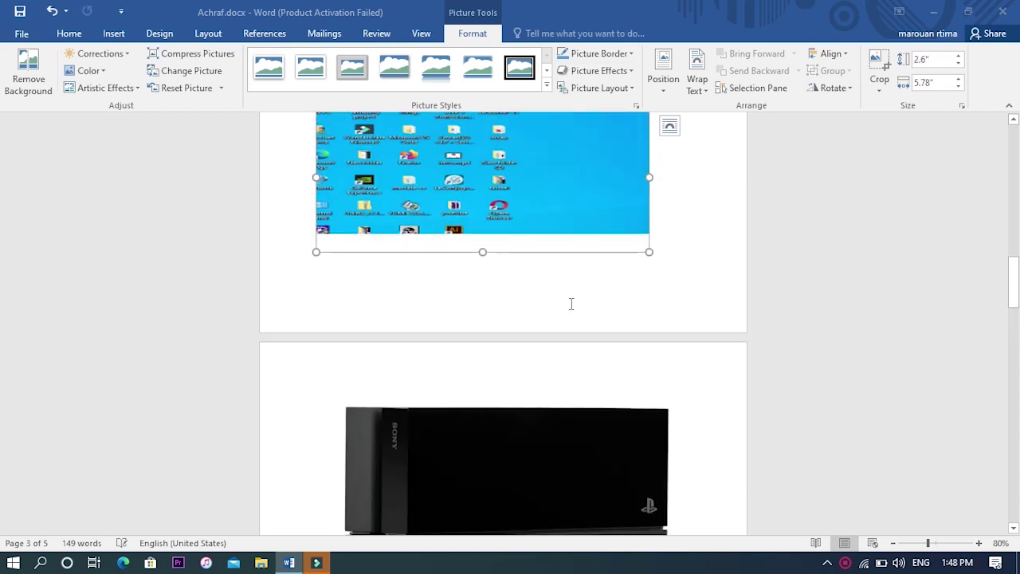
Step: Clip the top rows of desktop icons into the document and widen the clipping to 5.71 inches
{"action": "left_click", "coordinate": [69, 33]}
{"action": "left_click", "coordinate": [113, 34]}
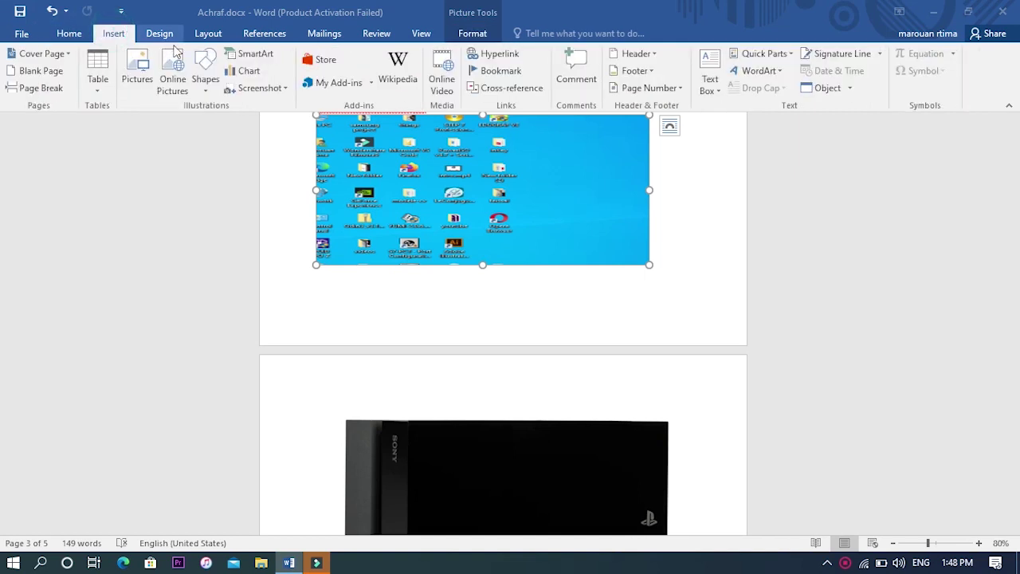
{"action": "left_click", "coordinate": [265, 91]}
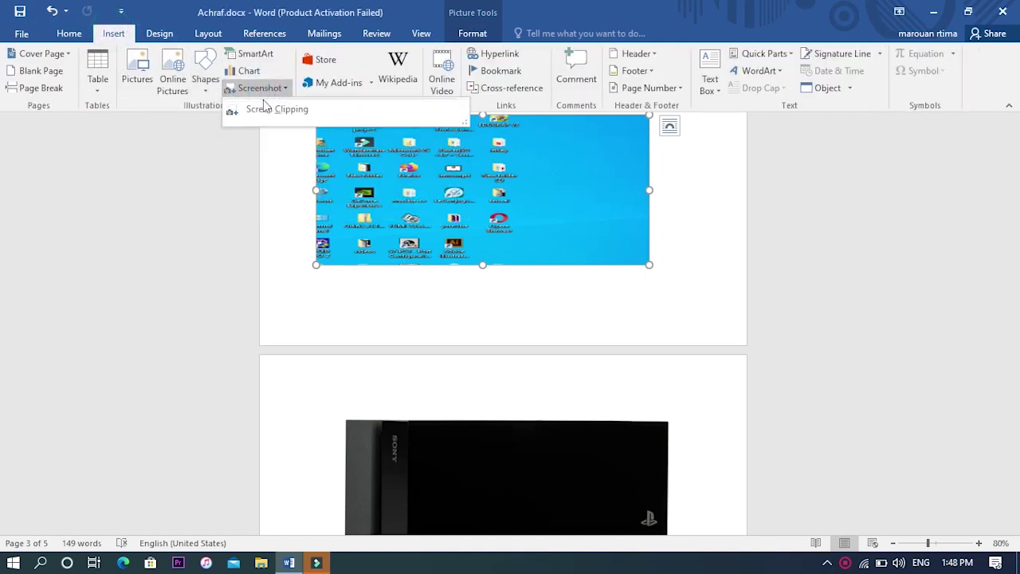
{"action": "left_click", "coordinate": [270, 109]}
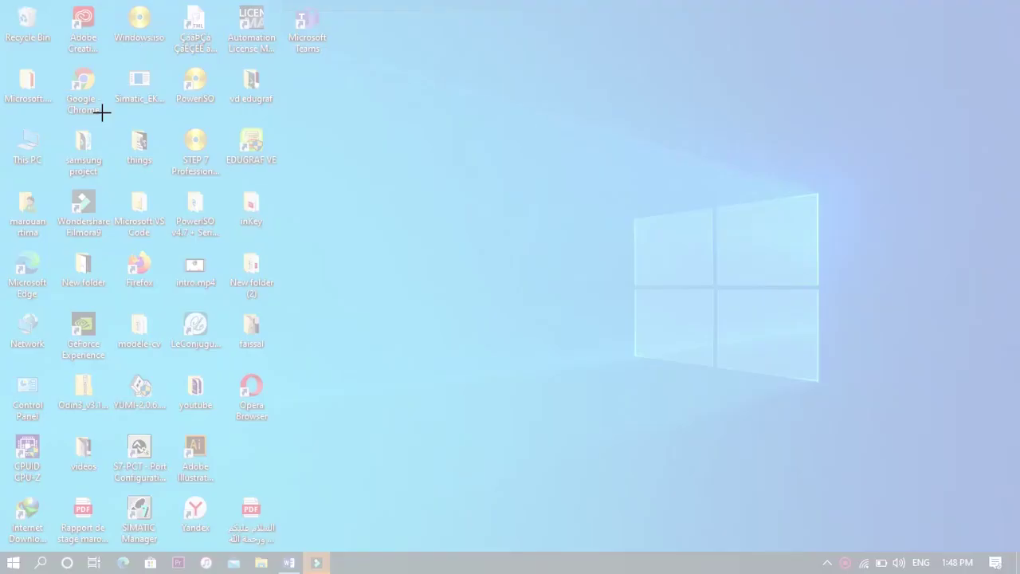
{"action": "left_click_drag", "start_coordinate": [349, 21], "coordinate": [34, 151]}
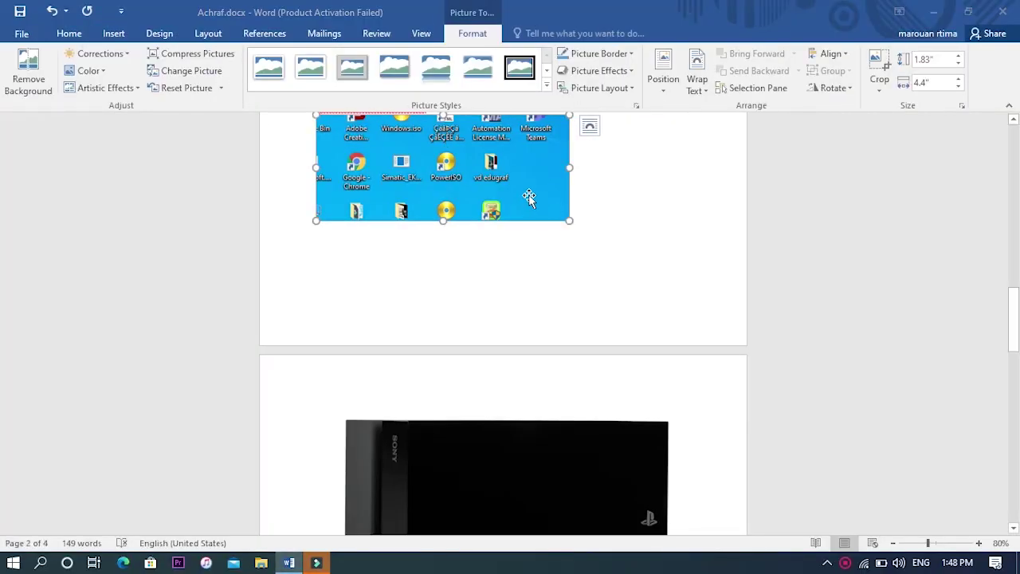
{"action": "mouse_move", "coordinate": [568, 170]}
{"action": "left_mouse_down"}
{"action": "mouse_move", "coordinate": [541, 168]}
{"action": "mouse_move", "coordinate": [645, 183]}
{"action": "left_mouse_up"}
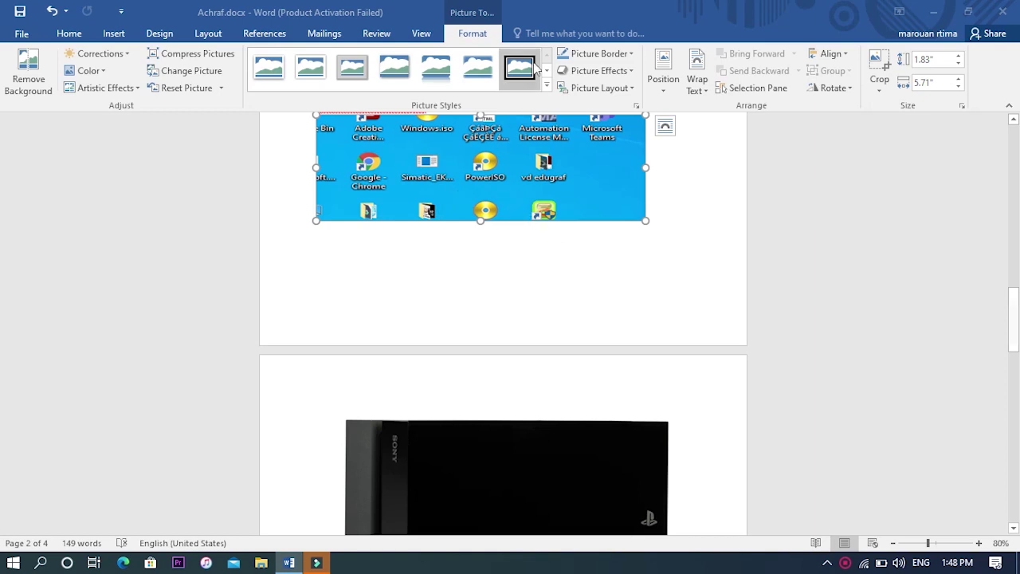
Step: Give the top-icons clipping the shadowed oval picture style and a brighter correction
{"action": "left_click", "coordinate": [547, 85]}
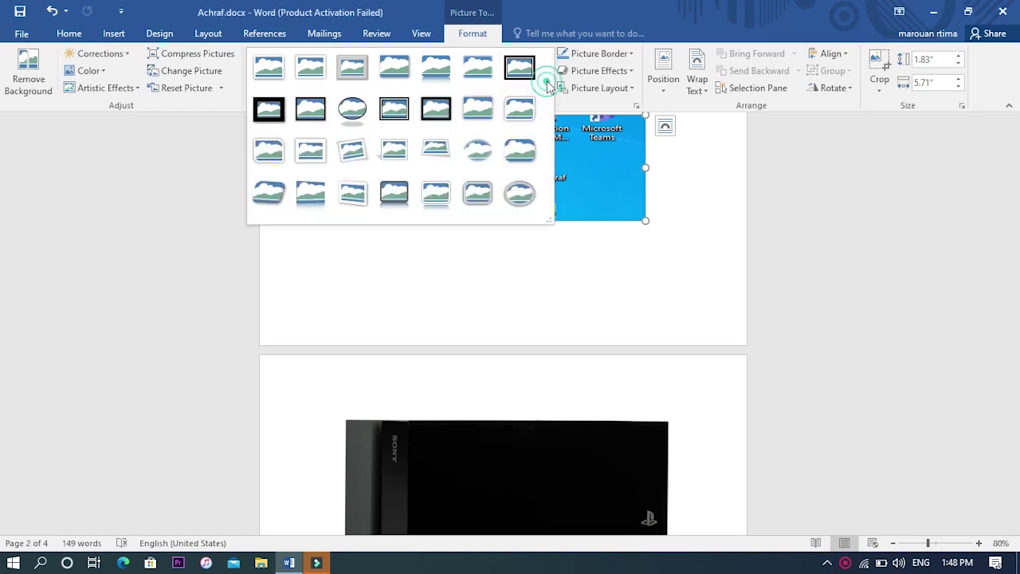
{"action": "left_click", "coordinate": [351, 108]}
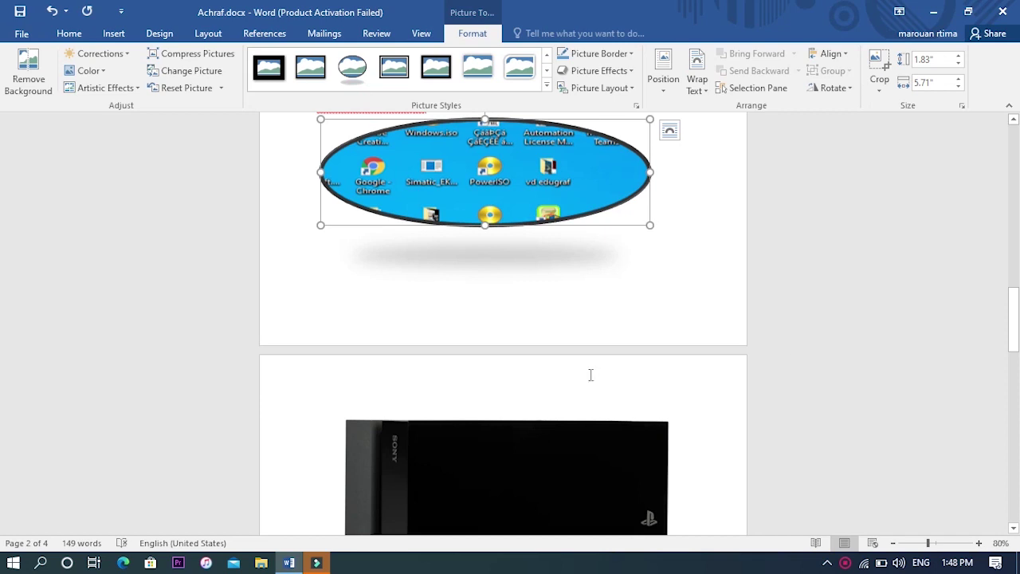
{"action": "left_click", "coordinate": [102, 53]}
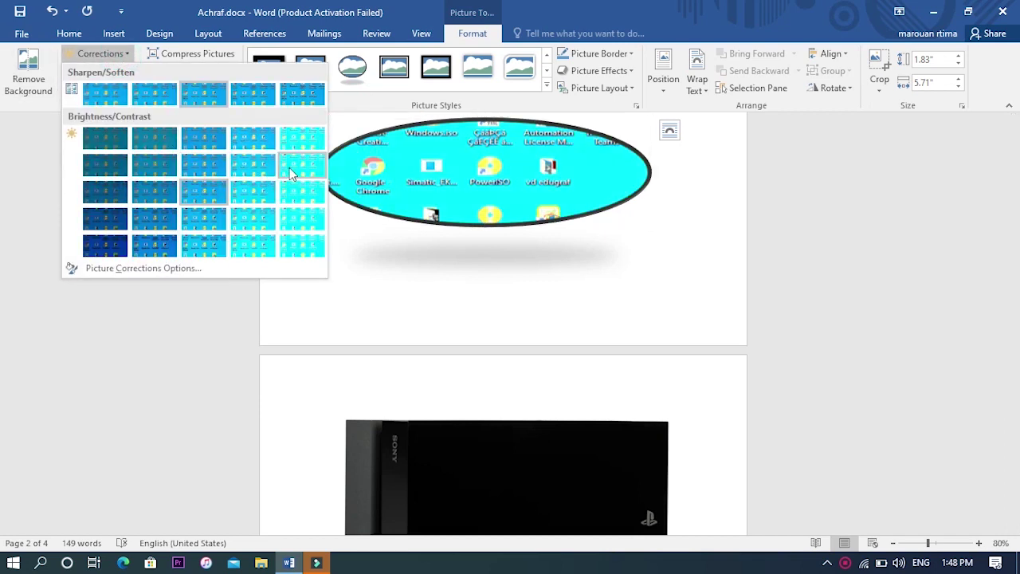
{"action": "left_click", "coordinate": [289, 172]}
{"action": "left_click", "coordinate": [632, 258]}
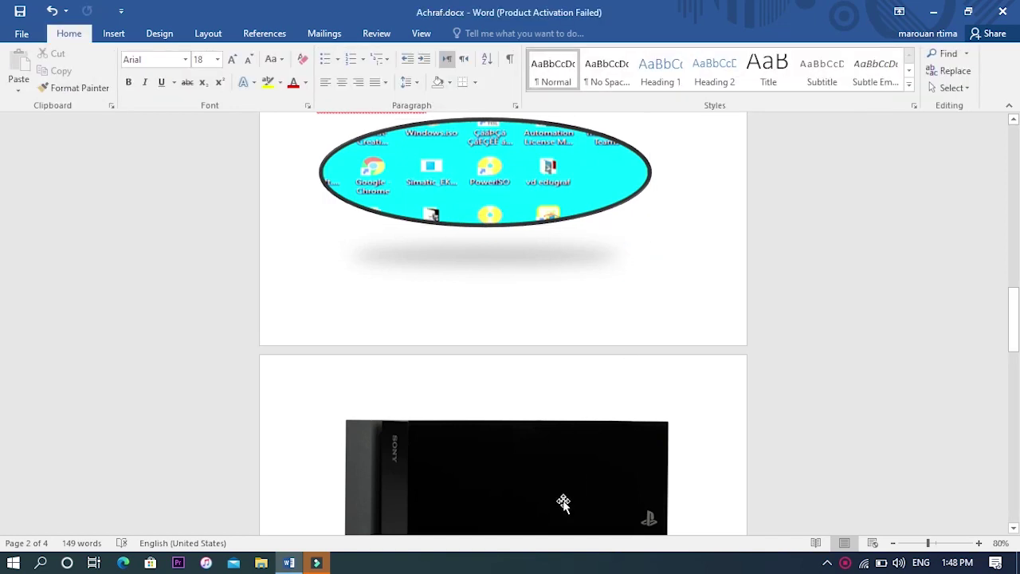
Step: Minimize Word, restore it, undo the recent picture change and return to the document top
{"action": "left_click", "coordinate": [929, 14]}
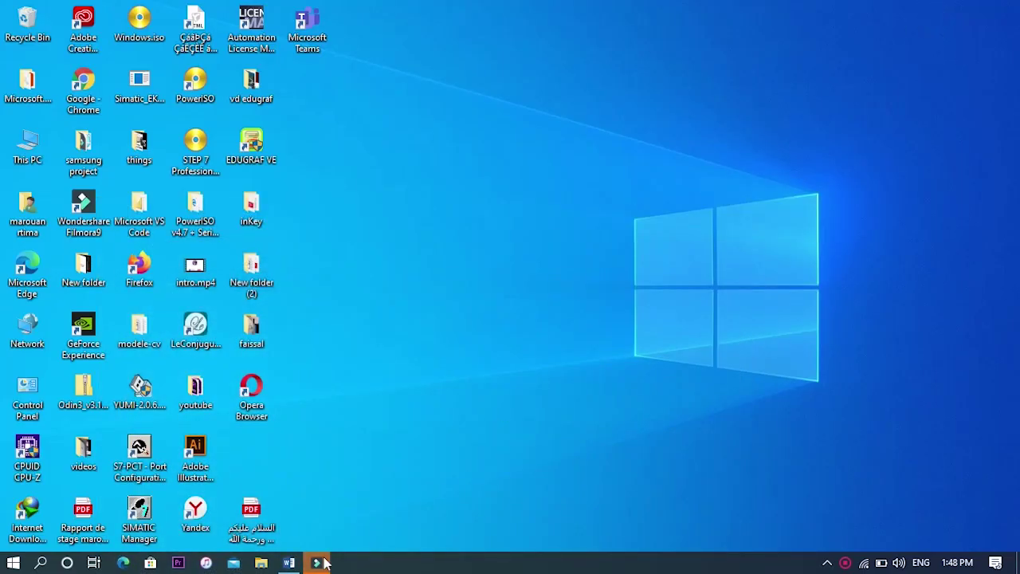
{"action": "left_click", "coordinate": [285, 526]}
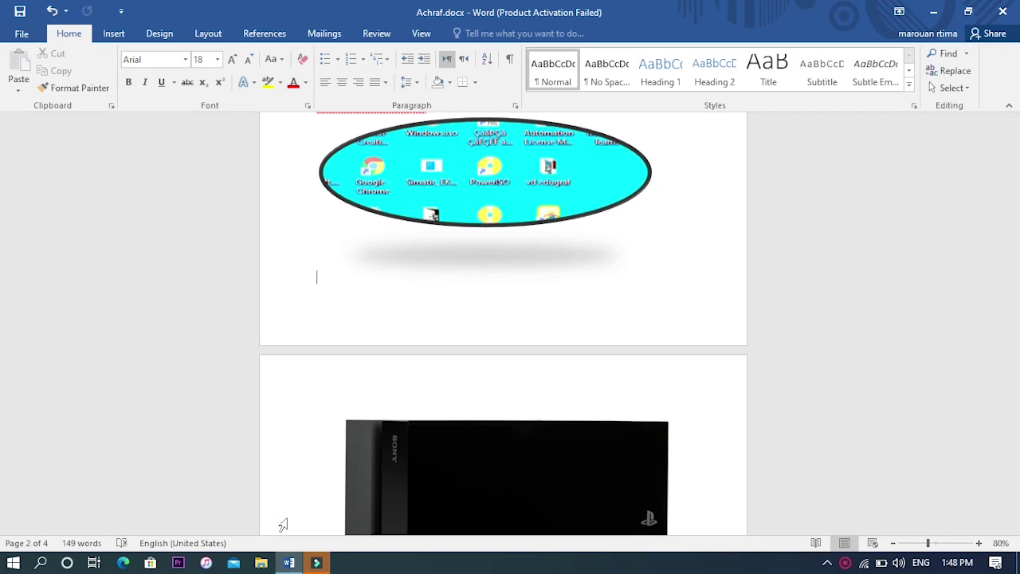
{"action": "key", "text": "ctrl+z"}
{"action": "key", "text": "ctrl+z"}
{"action": "key", "text": "ctrl+z"}
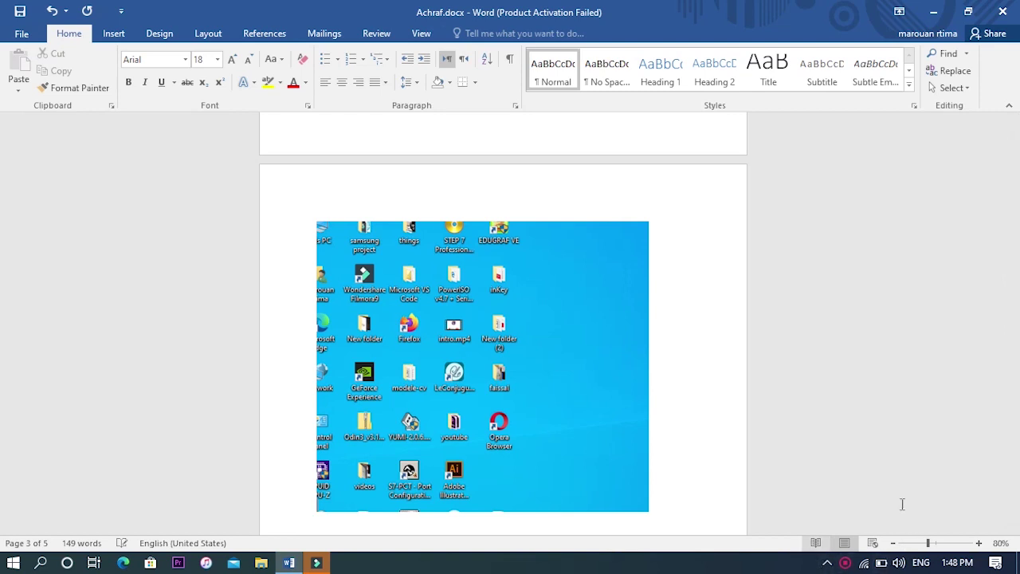
{"action": "left_click_drag", "start_coordinate": [1014, 291], "coordinate": [943, 8]}
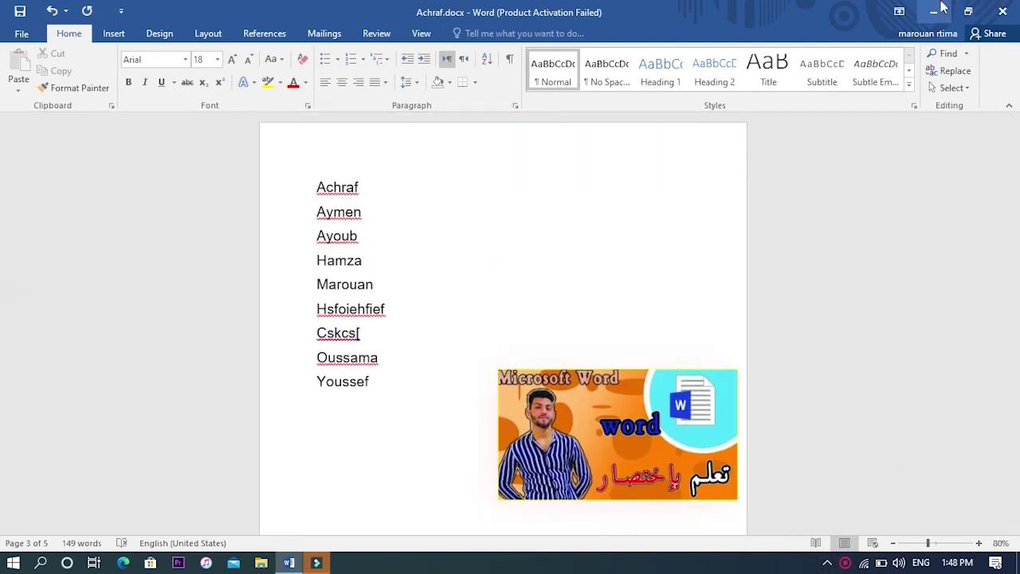
Step: Minimize Word again and refresh the Windows desktop
{"action": "left_click", "coordinate": [937, 10]}
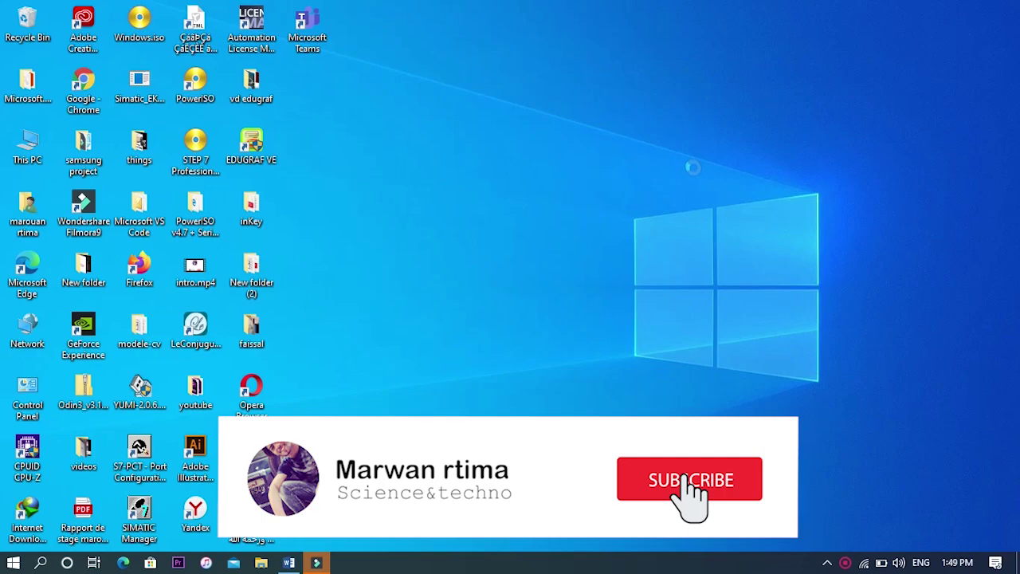
{"action": "right_click", "coordinate": [693, 167]}
{"action": "left_click", "coordinate": [717, 210]}
{"action": "right_click", "coordinate": [579, 247]}
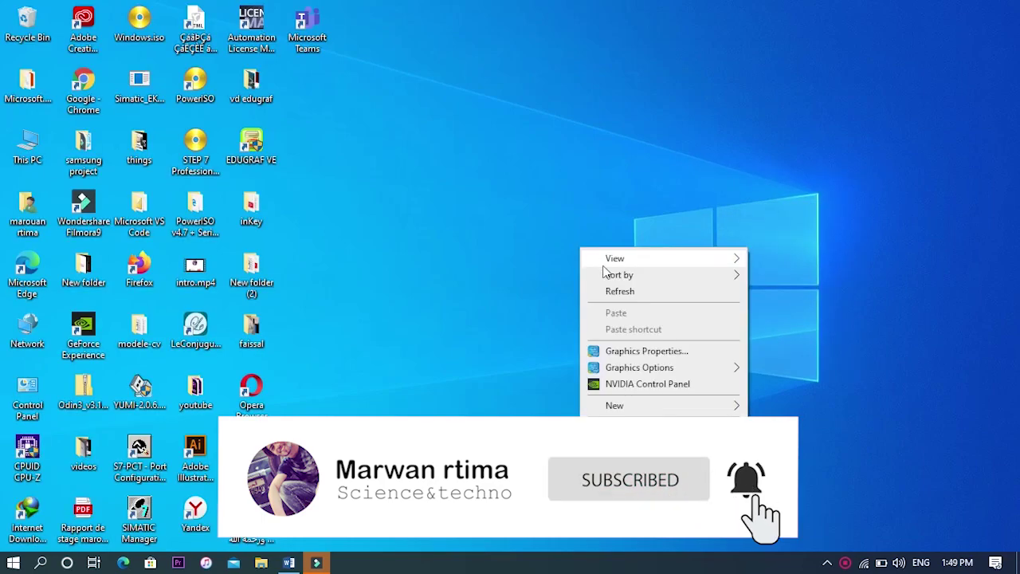